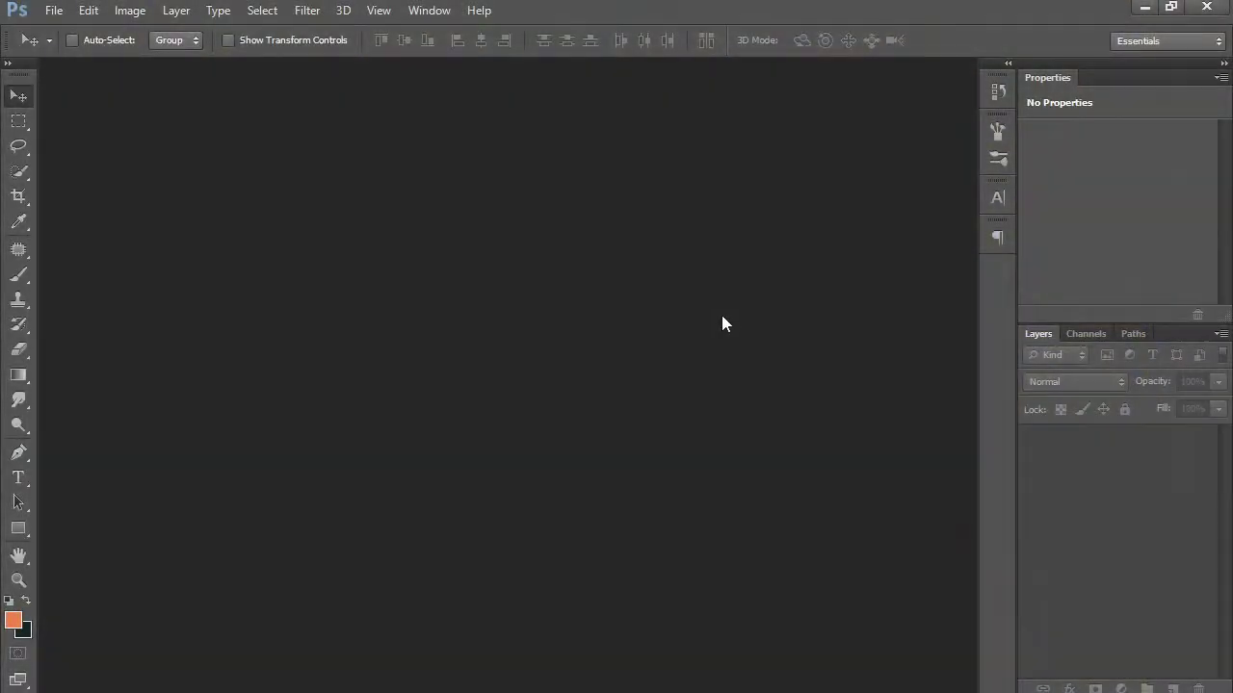
Open the photo of the two oranges
{"action": "key", "text": "ctrl+o"}
{"action": "double_click", "coordinate": [1072, 557]}
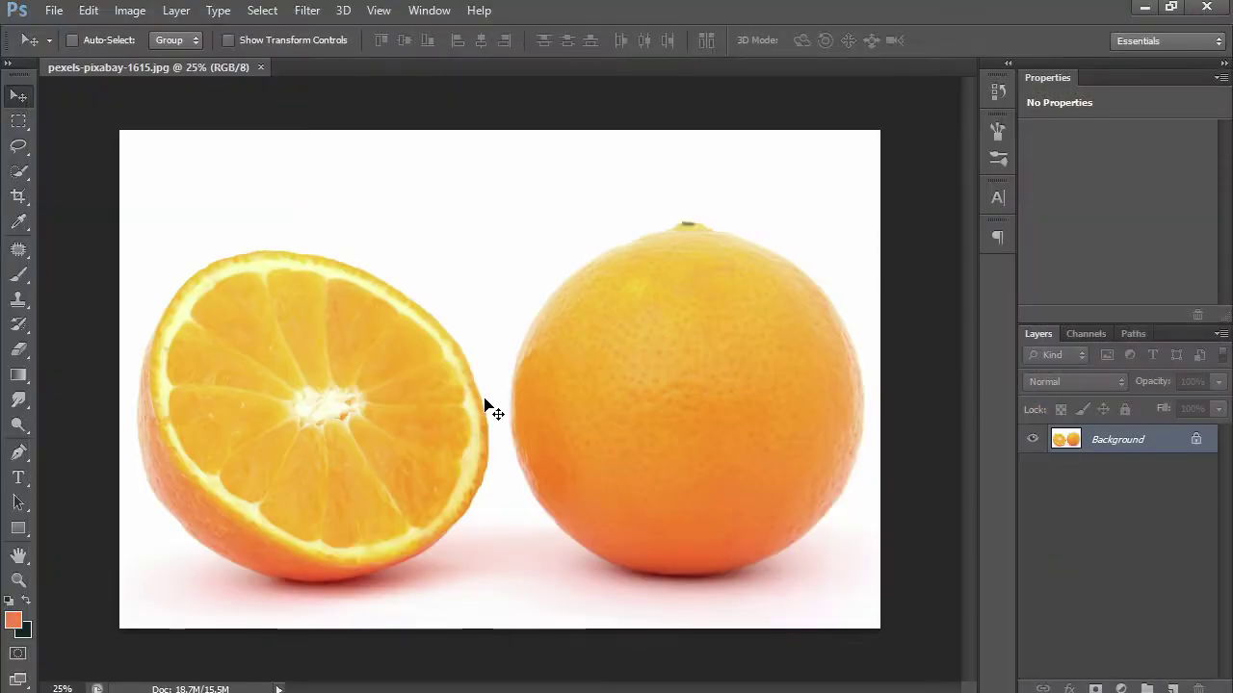
{"action": "scroll", "coordinate": [481, 407], "scroll_direction": "down", "scroll_amount": 2}
{"action": "scroll", "coordinate": [558, 380], "scroll_direction": "up", "scroll_amount": 5}
{"action": "scroll", "coordinate": [559, 364], "scroll_direction": "down", "scroll_amount": 3}
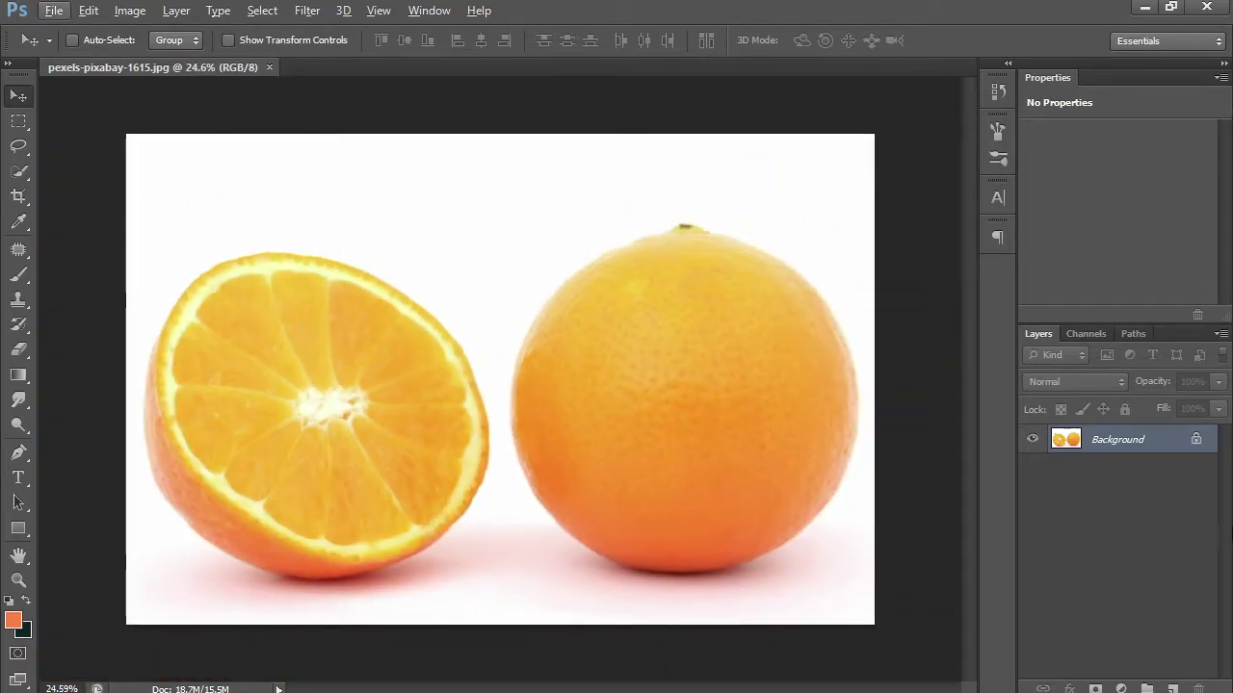
Convert the locked Background into an editable Layer 0
{"action": "double_click", "coordinate": [1194, 445]}
{"action": "key", "text": "Return"}
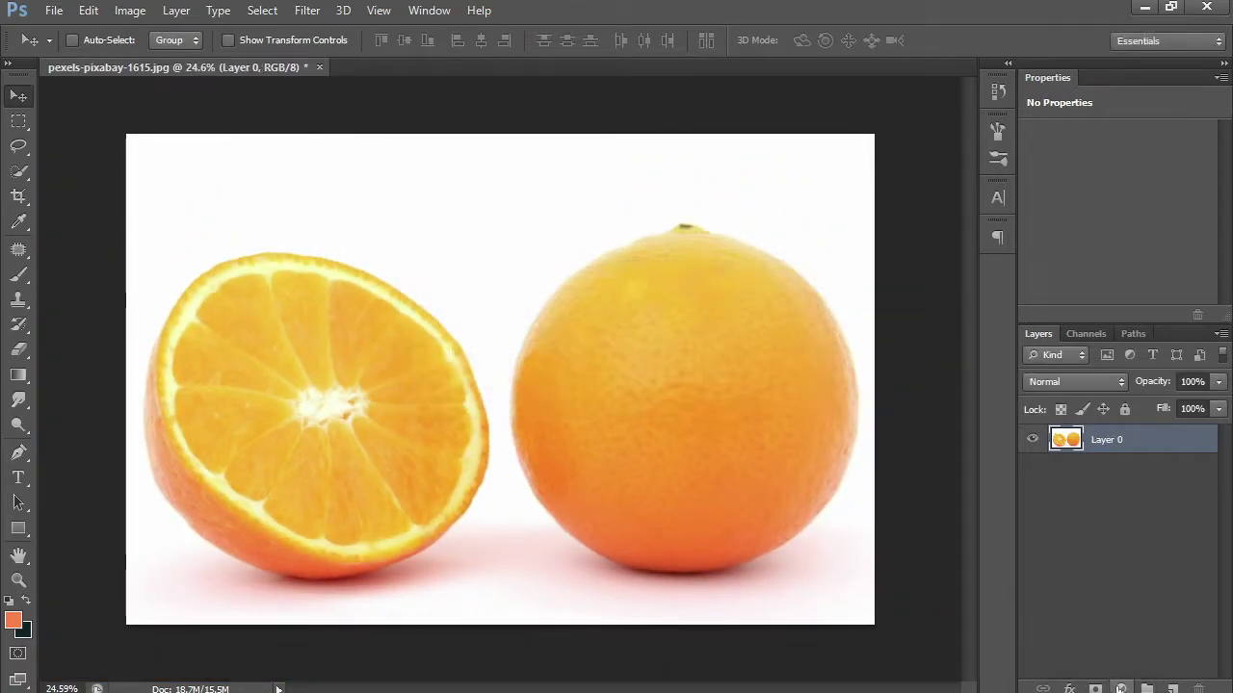
{"action": "left_click", "coordinate": [1122, 690]}
Add an orange Solid Color fill layer and give it a radial Gradient Overlay
{"action": "left_click", "coordinate": [1095, 273]}
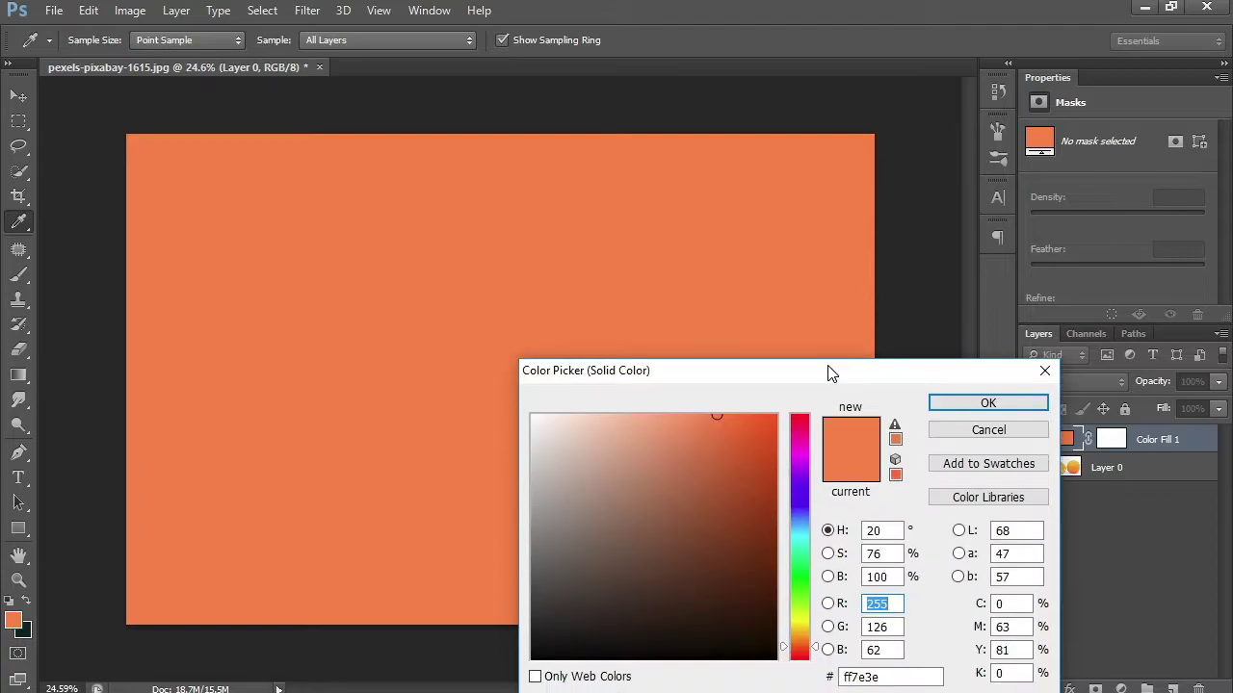
{"action": "left_click", "coordinate": [997, 409]}
{"action": "double_click", "coordinate": [1209, 444]}
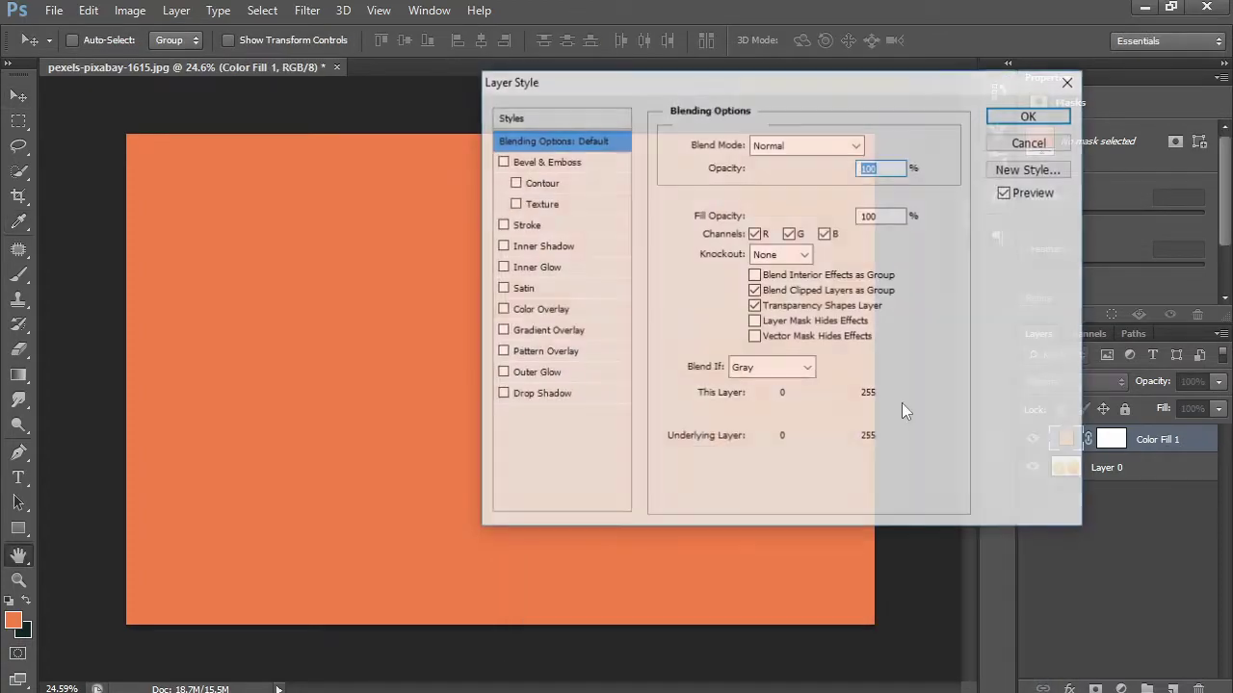
{"action": "left_click", "coordinate": [501, 331]}
{"action": "left_click", "coordinate": [525, 351]}
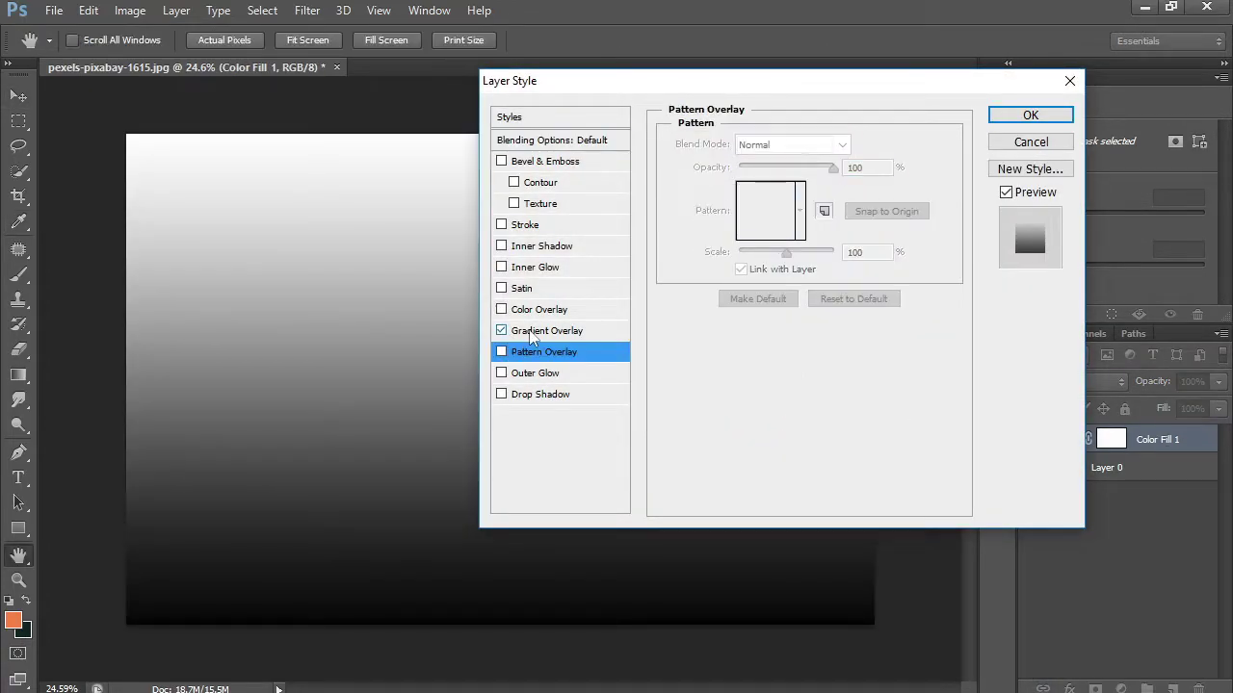
{"action": "left_click", "coordinate": [546, 330]}
{"action": "left_click", "coordinate": [795, 213]}
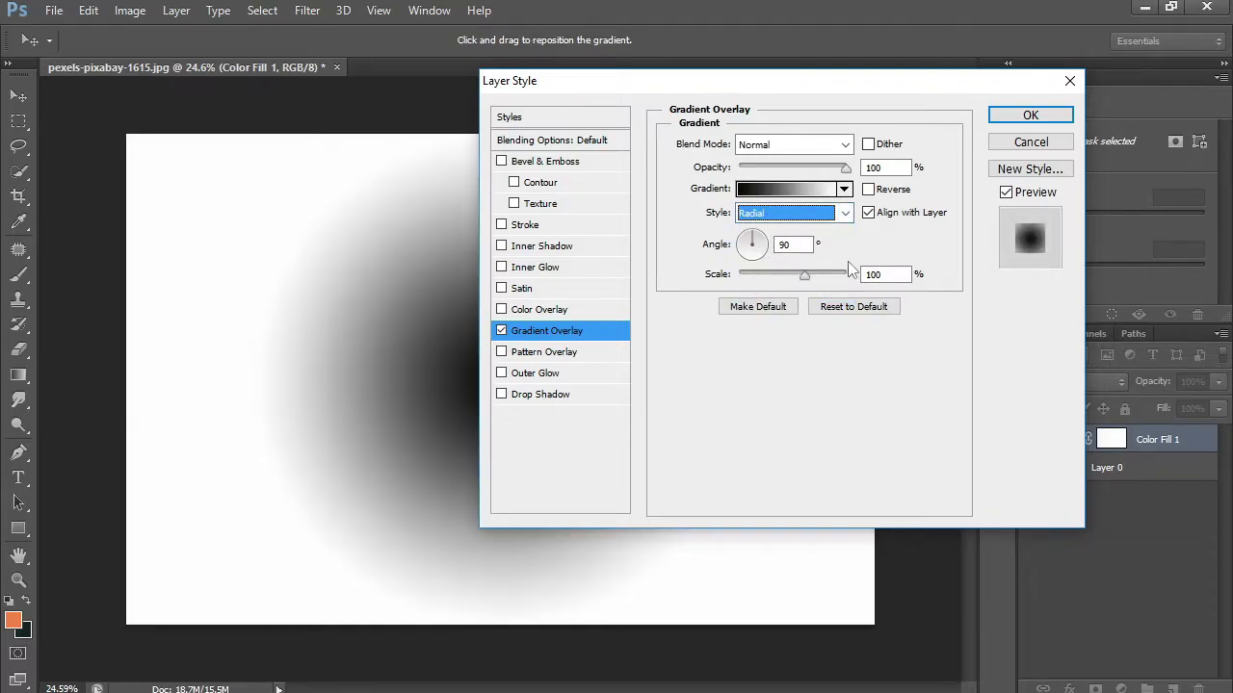
Set the gradient's left stop to a saturated orange in the Gradient Editor
{"action": "left_click", "coordinate": [820, 190]}
{"action": "left_click_drag", "start_coordinate": [929, 490], "coordinate": [919, 288]}
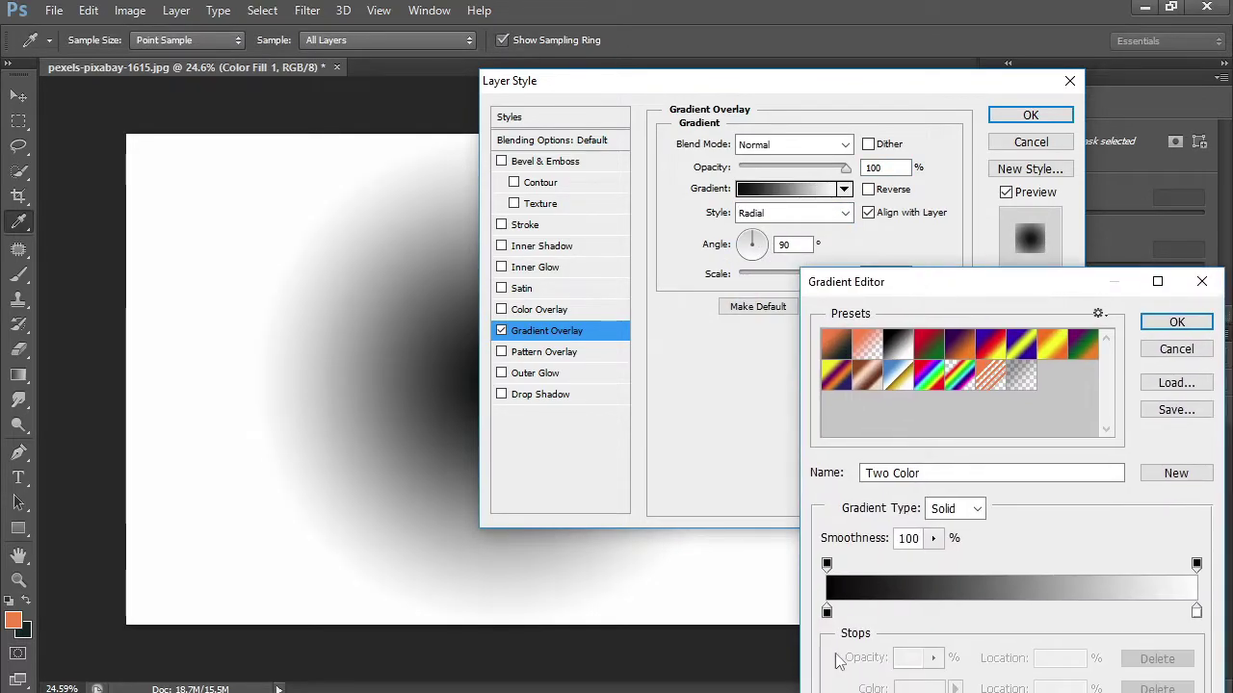
{"action": "double_click", "coordinate": [823, 612]}
{"action": "left_click", "coordinate": [800, 628]}
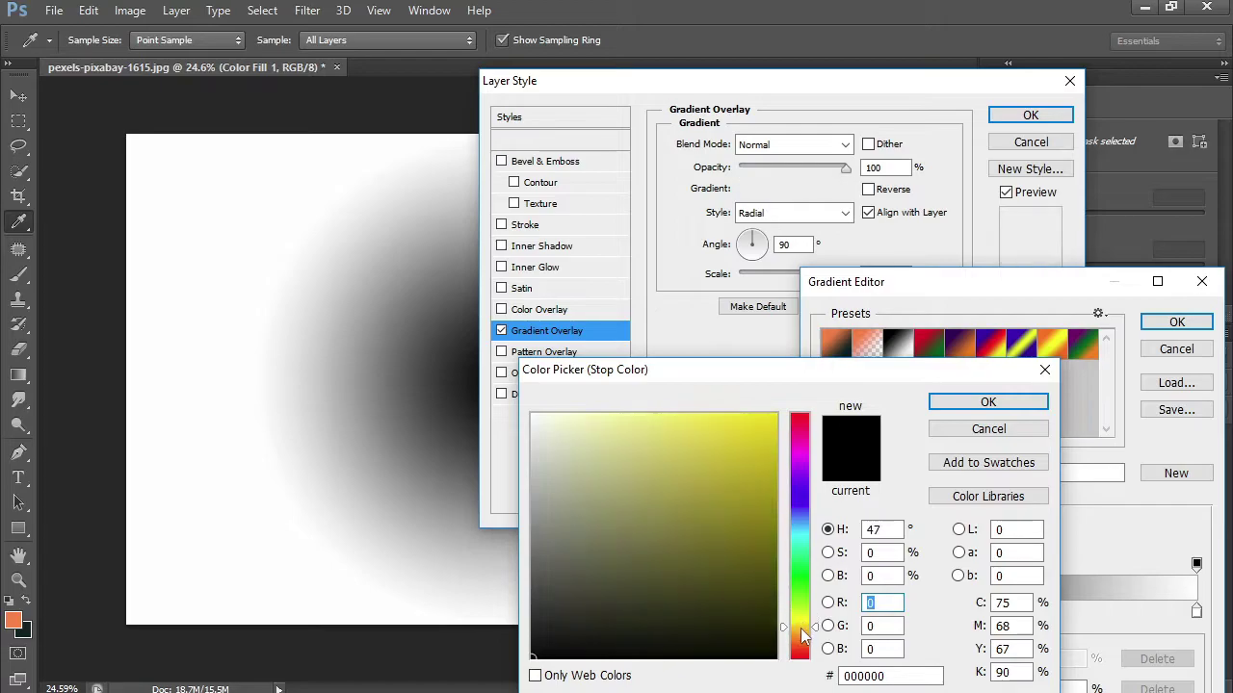
{"action": "left_click", "coordinate": [775, 416]}
{"action": "left_click", "coordinate": [801, 631]}
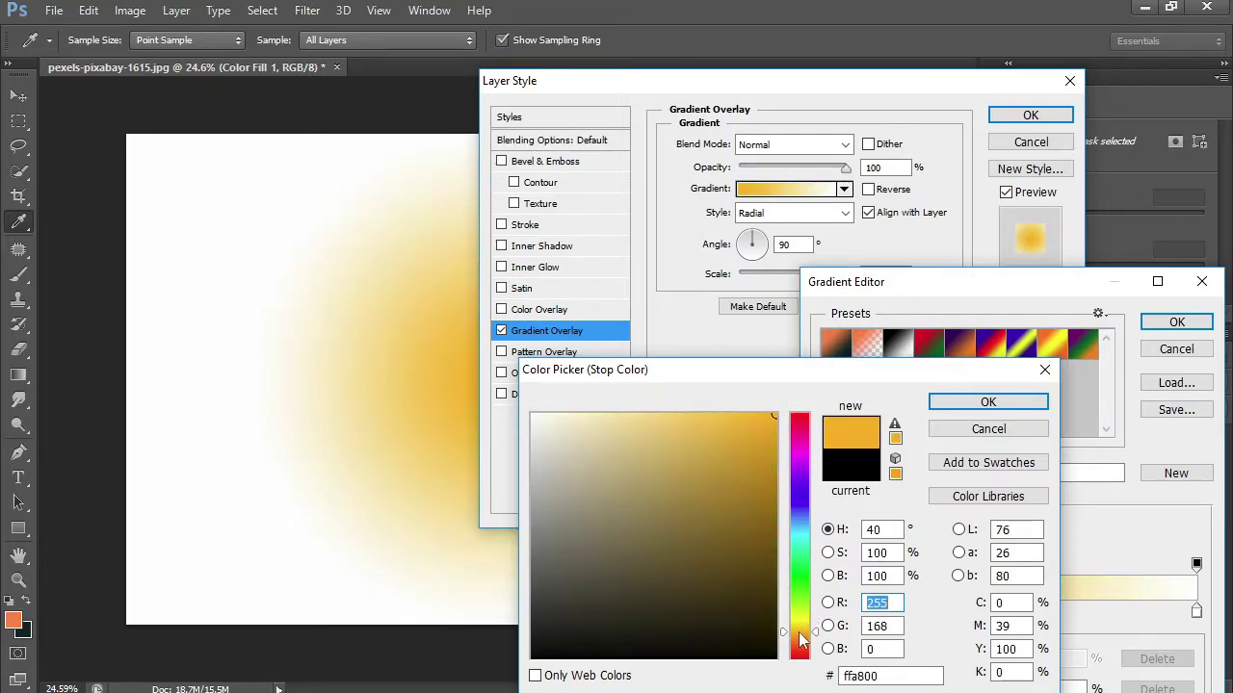
{"action": "left_click", "coordinate": [988, 402]}
Set the gradient's right stop to orange
{"action": "double_click", "coordinate": [1196, 612]}
{"action": "left_click", "coordinate": [770, 422]}
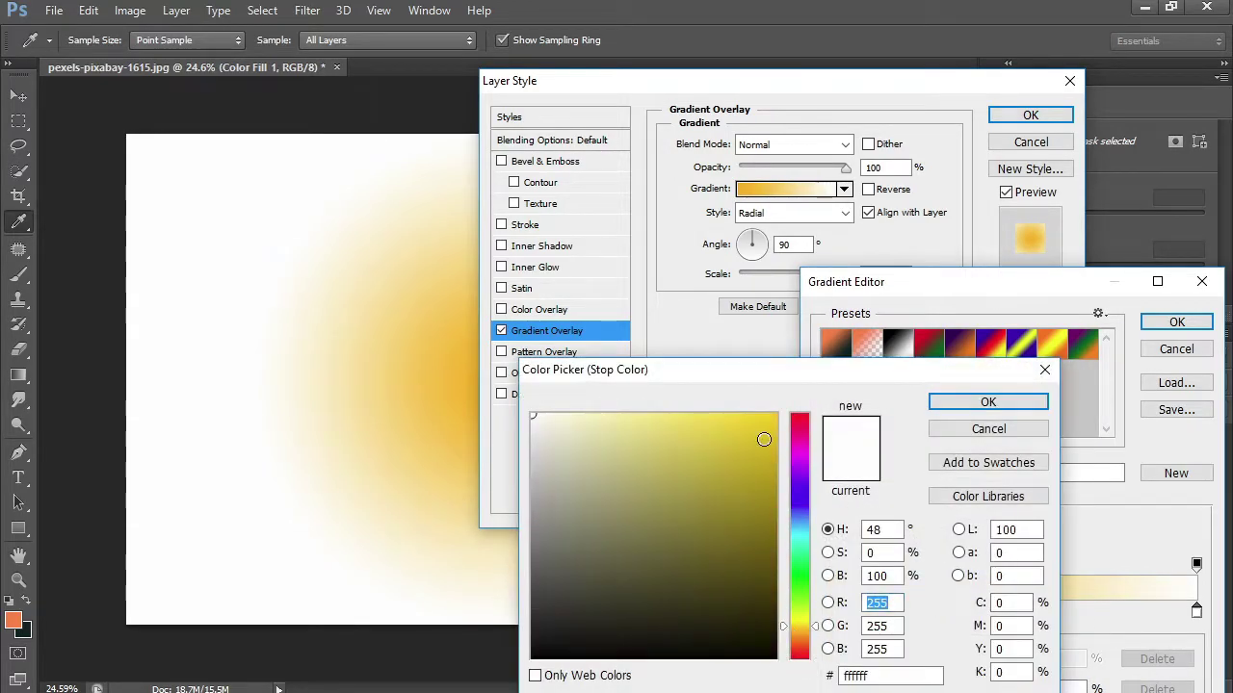
{"action": "left_click", "coordinate": [798, 624]}
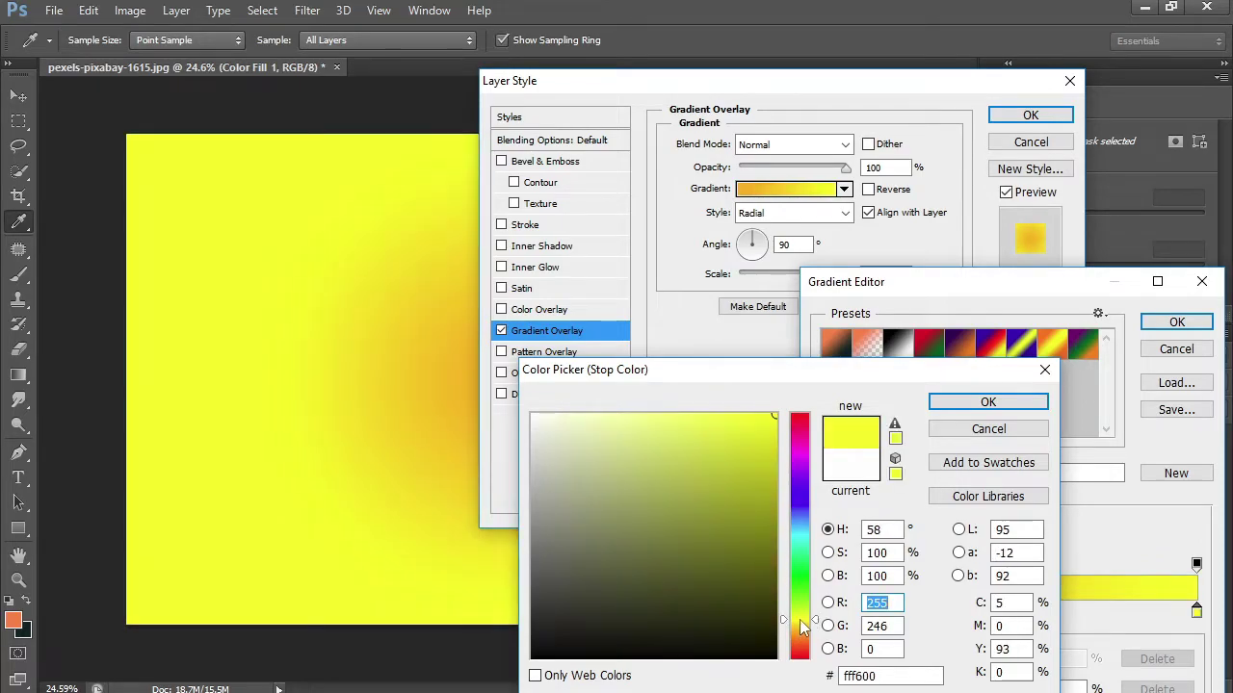
{"action": "left_click", "coordinate": [807, 634]}
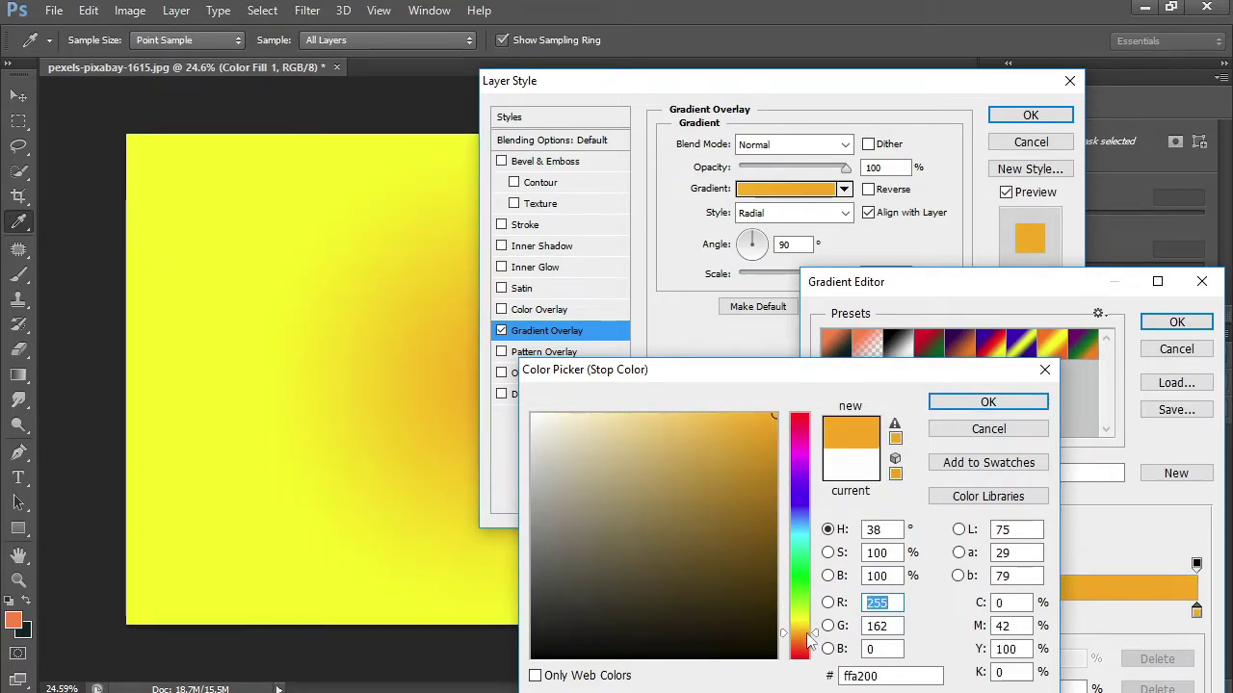
{"action": "left_click", "coordinate": [989, 402]}
Change the left stop to pale yellow and keep the pale-yellow-to-orange gradient
{"action": "double_click", "coordinate": [825, 610]}
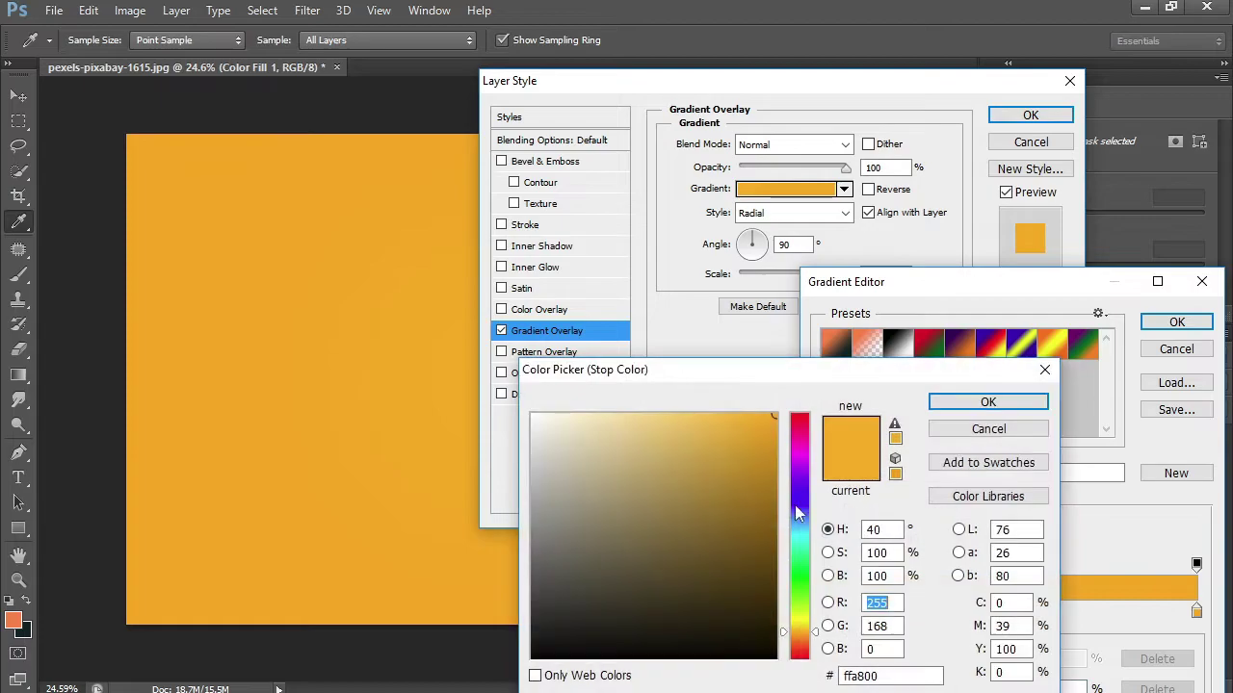
{"action": "left_click", "coordinate": [723, 411]}
{"action": "left_click", "coordinate": [683, 413]}
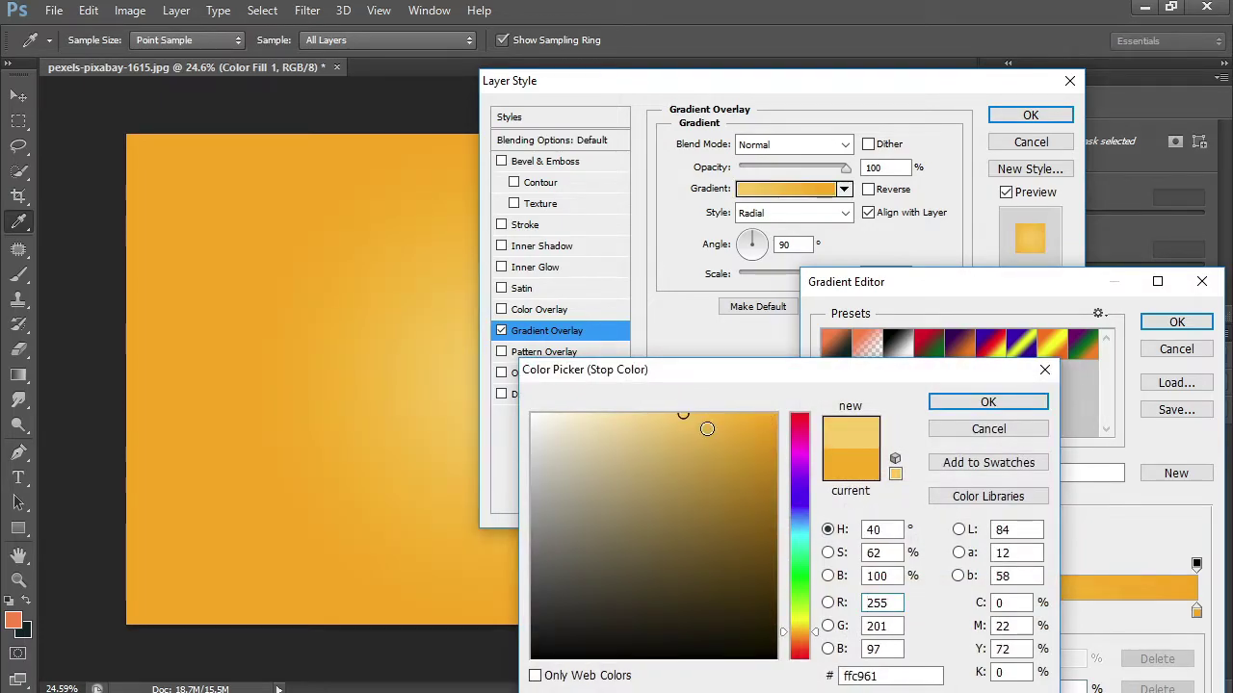
{"action": "left_click", "coordinate": [632, 413]}
{"action": "left_click", "coordinate": [988, 401]}
{"action": "left_click", "coordinate": [1177, 322]}
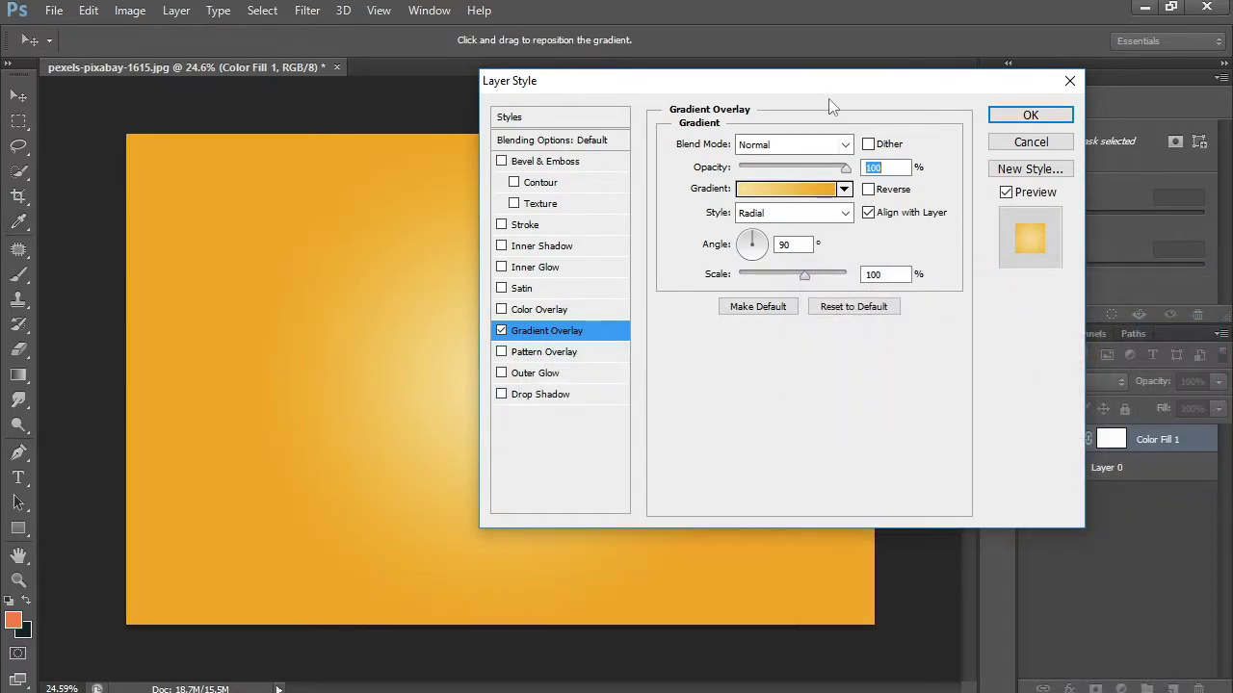
Adjust the gradient overlay's opacity and apply the layer style
{"action": "mouse_move", "coordinate": [830, 81]}
{"action": "left_mouse_down"}
{"action": "mouse_move", "coordinate": [1166, 78]}
{"action": "mouse_move", "coordinate": [961, 88]}
{"action": "left_mouse_up"}
{"action": "left_click", "coordinate": [991, 167]}
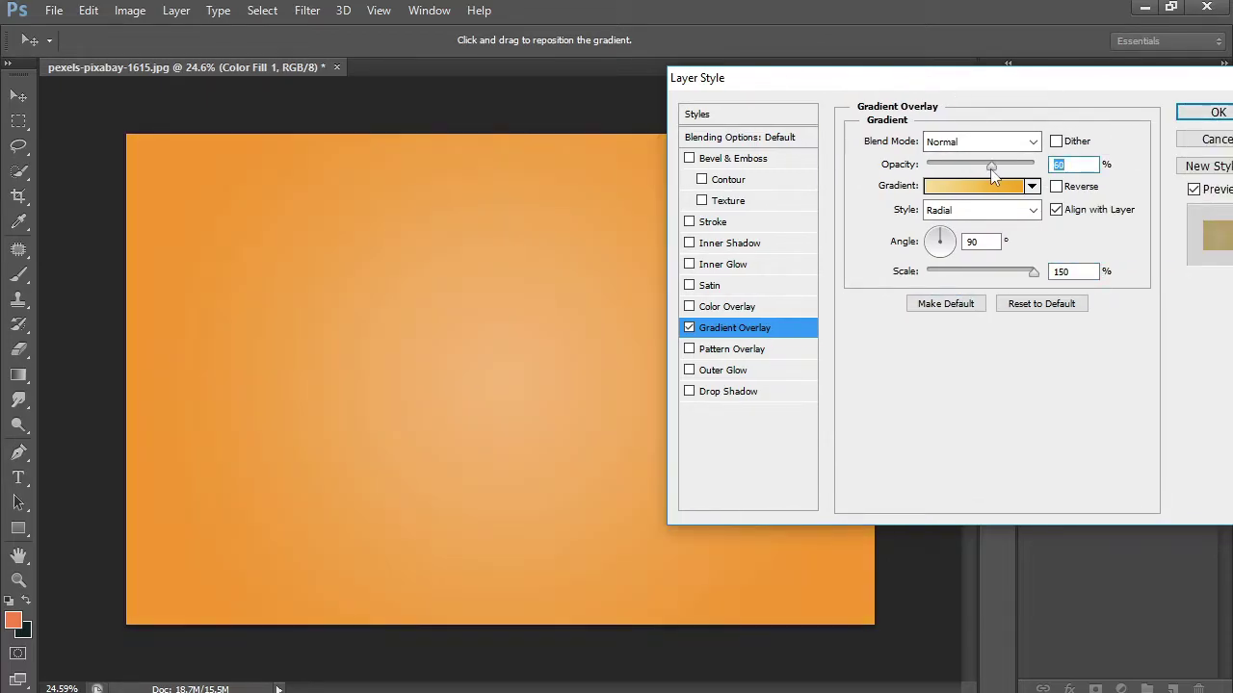
{"action": "left_click_drag", "start_coordinate": [990, 169], "coordinate": [1090, 169]}
{"action": "left_click", "coordinate": [1215, 112]}
{"action": "key", "text": "ctrl+minus"}
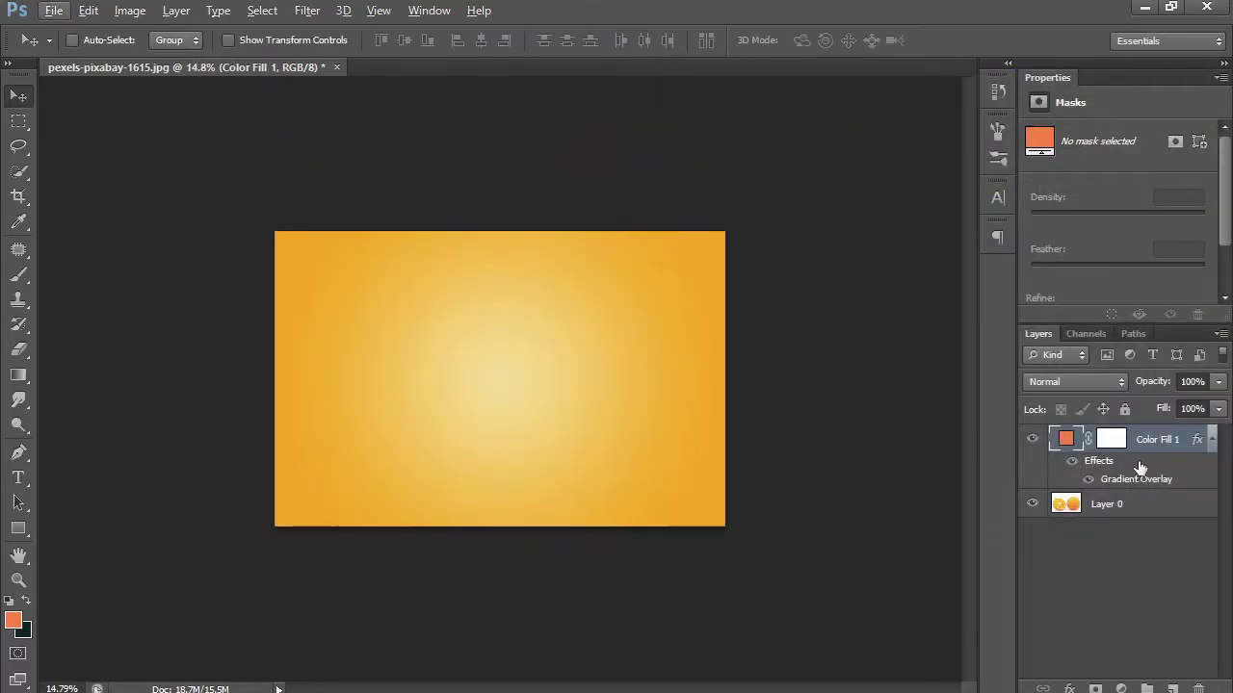
Move Layer 0 above Color Fill 1 and quick-select the whole right-hand orange
{"action": "left_click_drag", "start_coordinate": [1126, 561], "coordinate": [1117, 432]}
{"action": "scroll", "coordinate": [644, 388], "scroll_direction": "up", "scroll_amount": 4}
{"action": "key", "text": "w"}
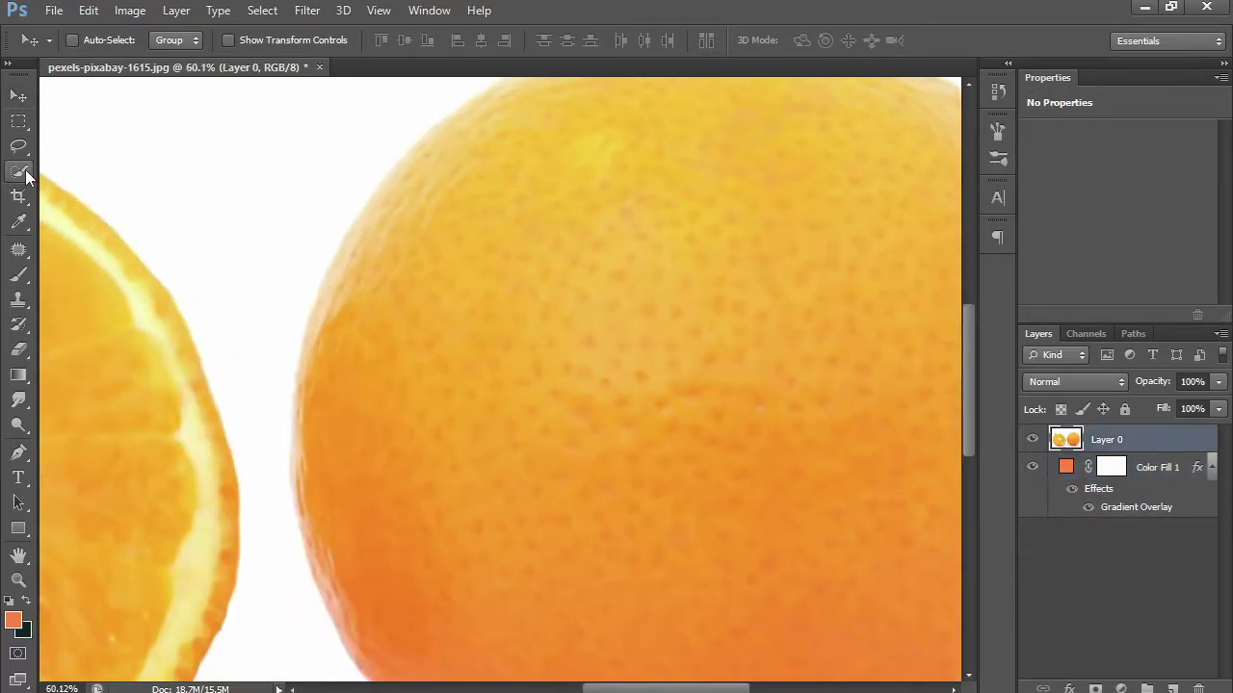
{"action": "scroll", "coordinate": [409, 275], "scroll_direction": "down", "scroll_amount": 2}
{"action": "scroll", "coordinate": [410, 274], "scroll_direction": "down", "scroll_amount": 3}
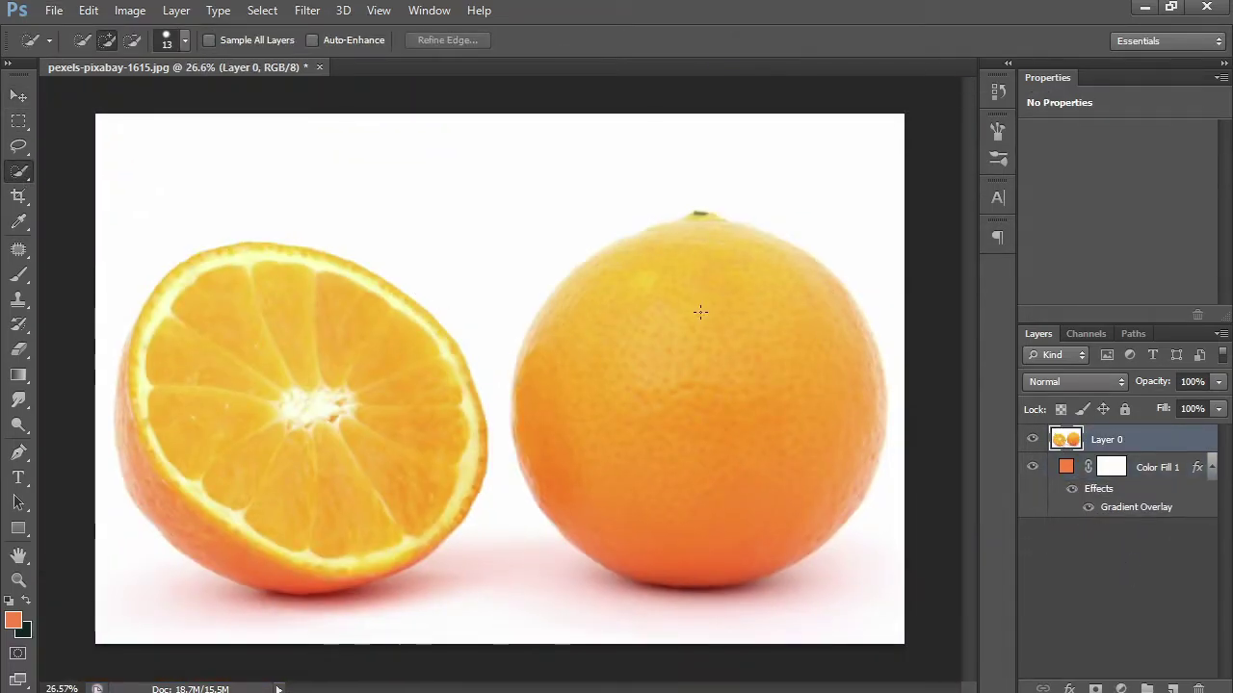
{"action": "key", "text": "bracketright"}
{"action": "key", "text": "bracketright"}
{"action": "key", "text": "bracketright"}
{"action": "left_click_drag", "start_coordinate": [722, 353], "coordinate": [600, 468]}
{"action": "scroll", "coordinate": [600, 468], "scroll_direction": "up", "scroll_amount": 3}
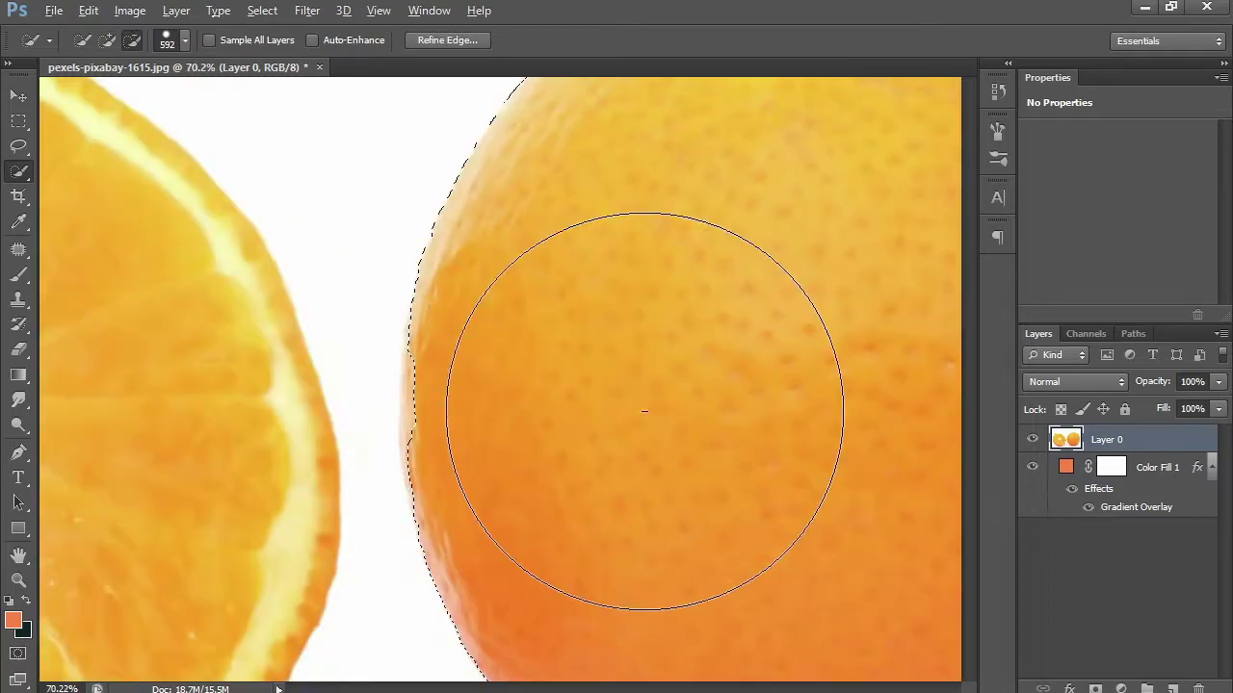
{"action": "scroll", "coordinate": [701, 403], "scroll_direction": "down", "scroll_amount": 5}
{"action": "scroll", "coordinate": [684, 402], "scroll_direction": "up", "scroll_amount": 4}
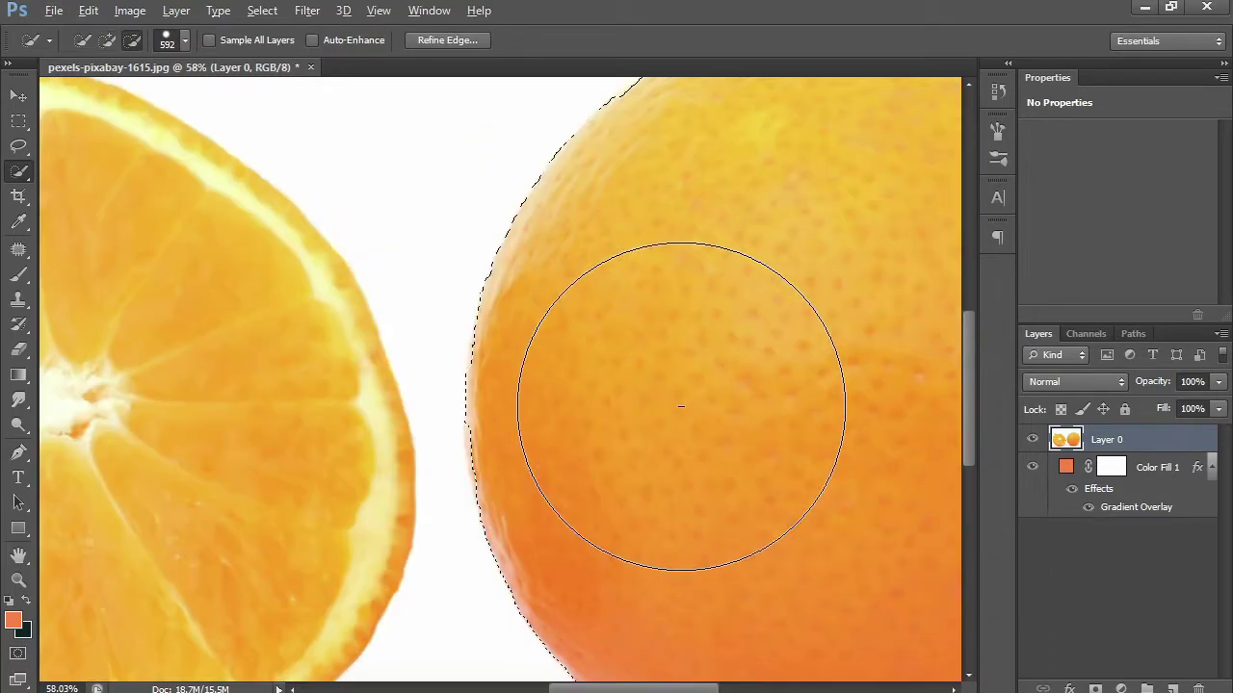
{"action": "scroll", "coordinate": [798, 426], "scroll_direction": "down", "scroll_amount": 3}
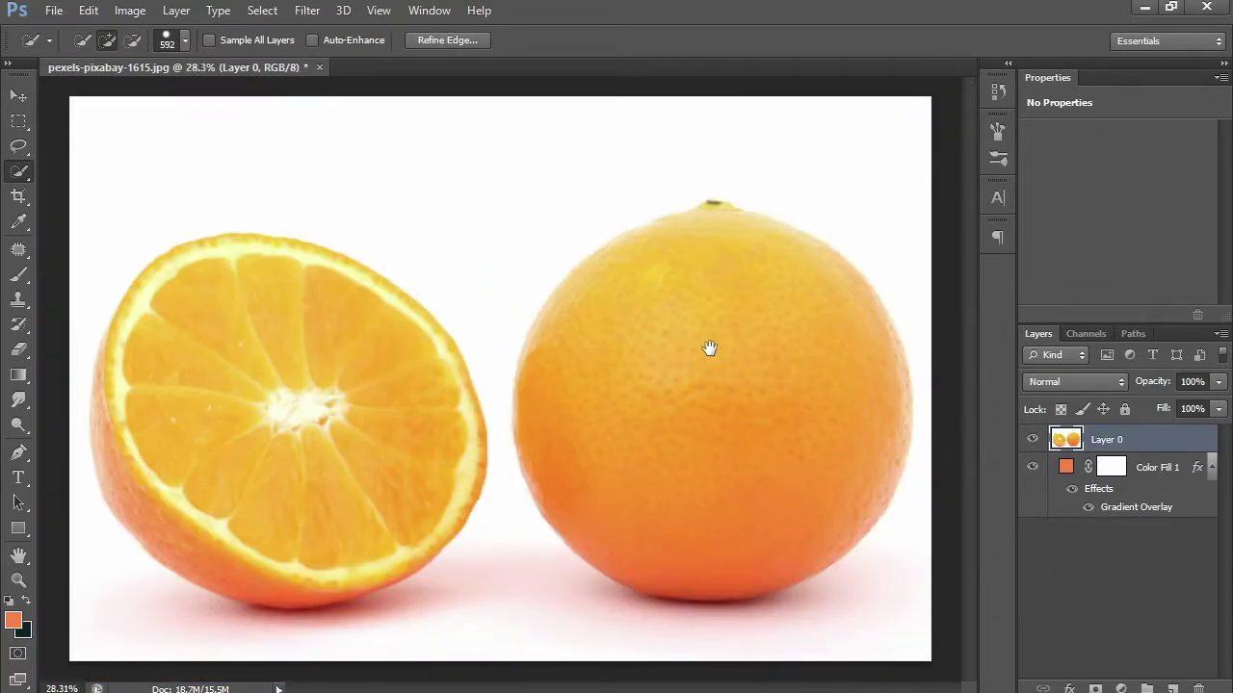
Mask Layer 0 so only the selected whole orange shows
{"action": "left_click", "coordinate": [1095, 690]}
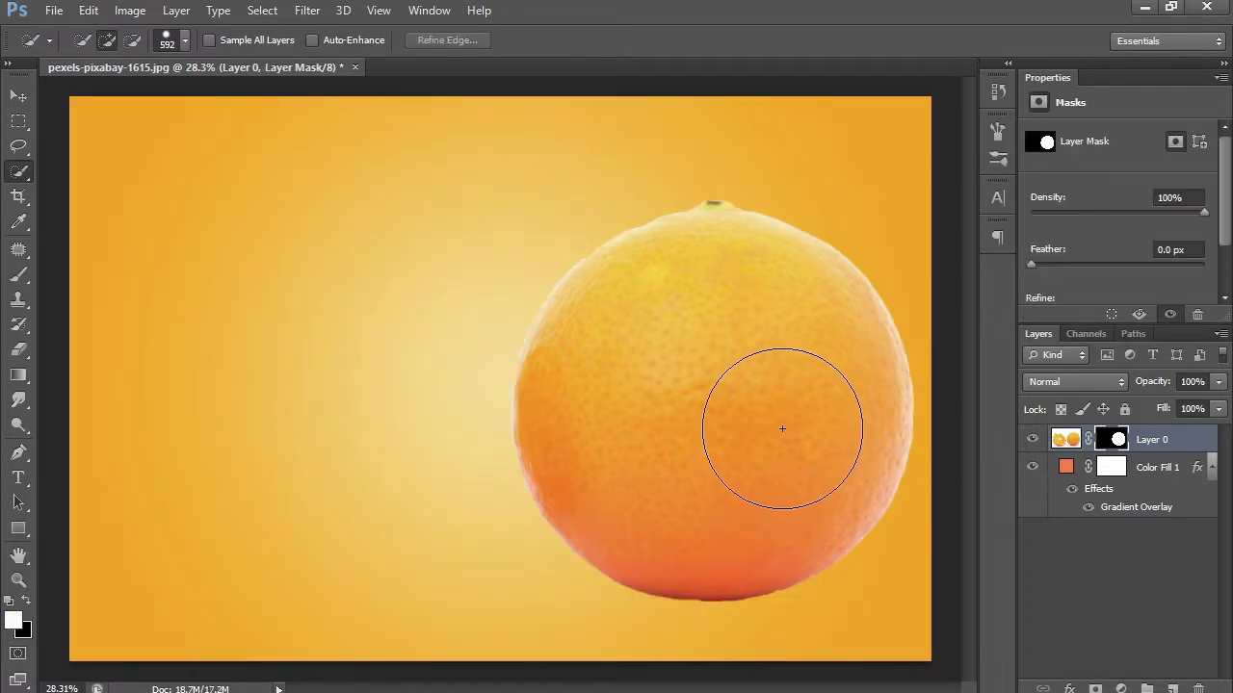
{"action": "scroll", "coordinate": [784, 427], "scroll_direction": "up", "scroll_amount": 2}
{"action": "scroll", "coordinate": [754, 286], "scroll_direction": "up", "scroll_amount": 1}
{"action": "scroll", "coordinate": [757, 286], "scroll_direction": "up", "scroll_amount": 1}
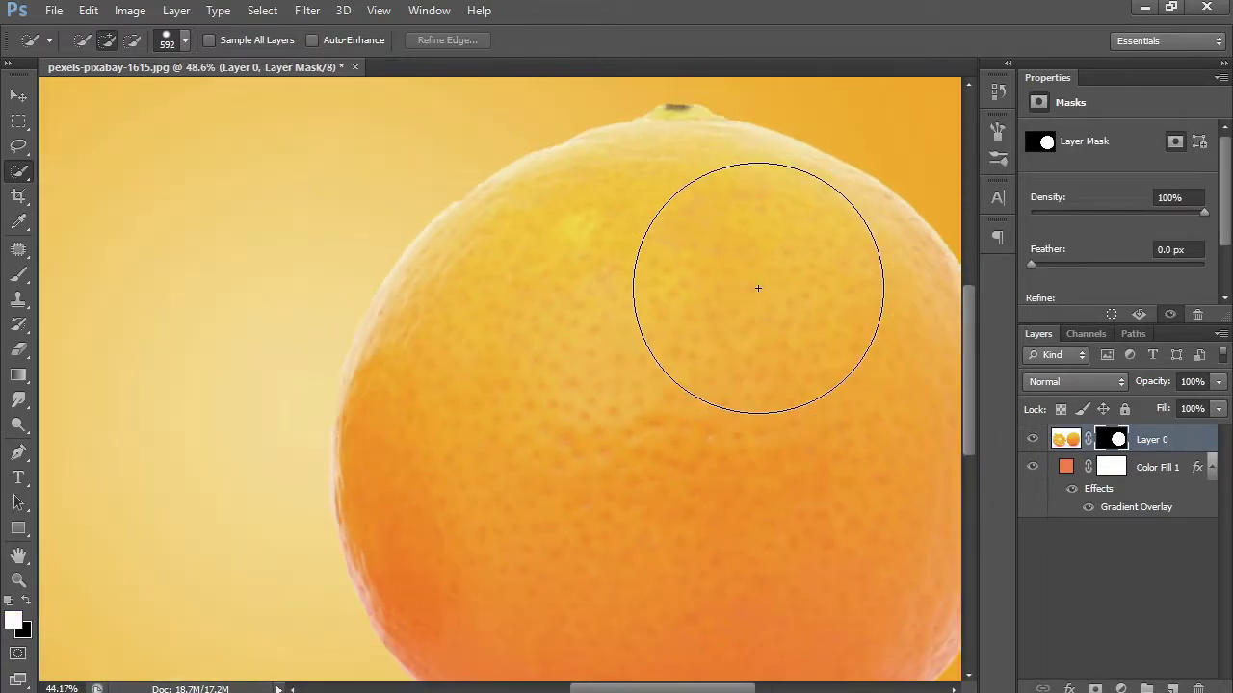
{"action": "scroll", "coordinate": [670, 252], "scroll_direction": "up", "scroll_amount": 1}
{"action": "scroll", "coordinate": [670, 252], "scroll_direction": "up", "scroll_amount": 1}
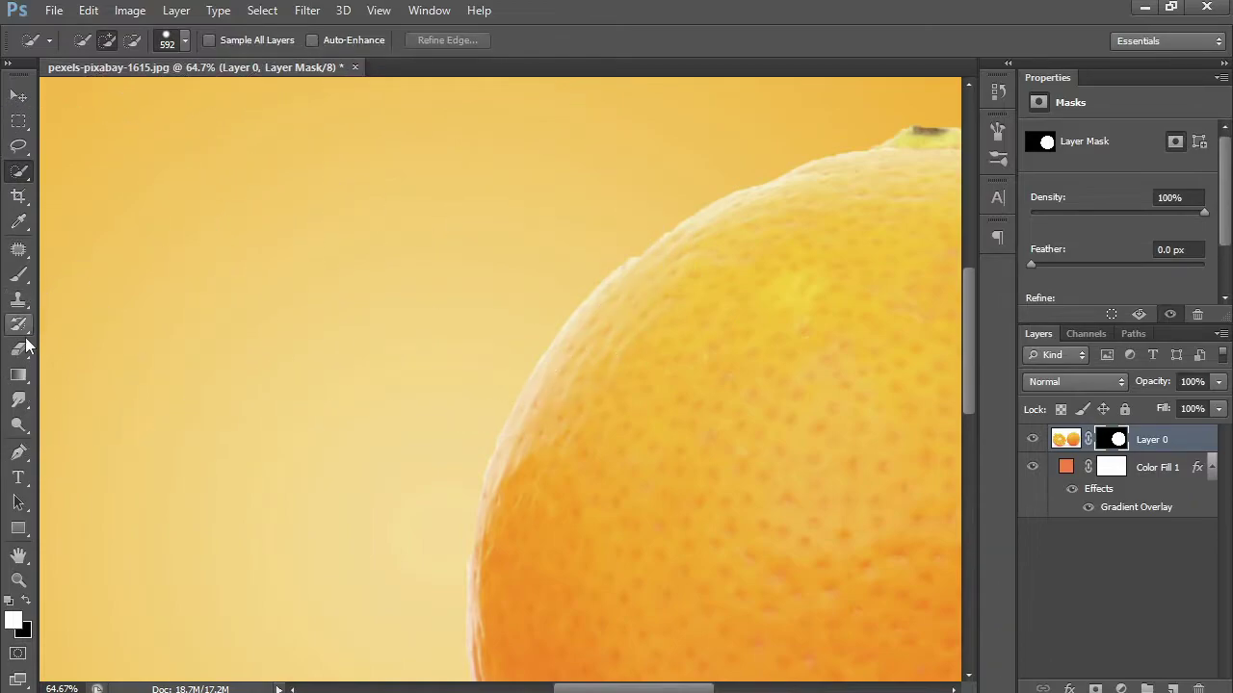
Erase the pale fringe along the orange's edge with a 37 px eraser
{"action": "key", "text": "e"}
{"action": "left_click_drag", "start_coordinate": [493, 287], "coordinate": [374, 314]}
{"action": "scroll", "coordinate": [857, 166], "scroll_direction": "up", "scroll_amount": 6}
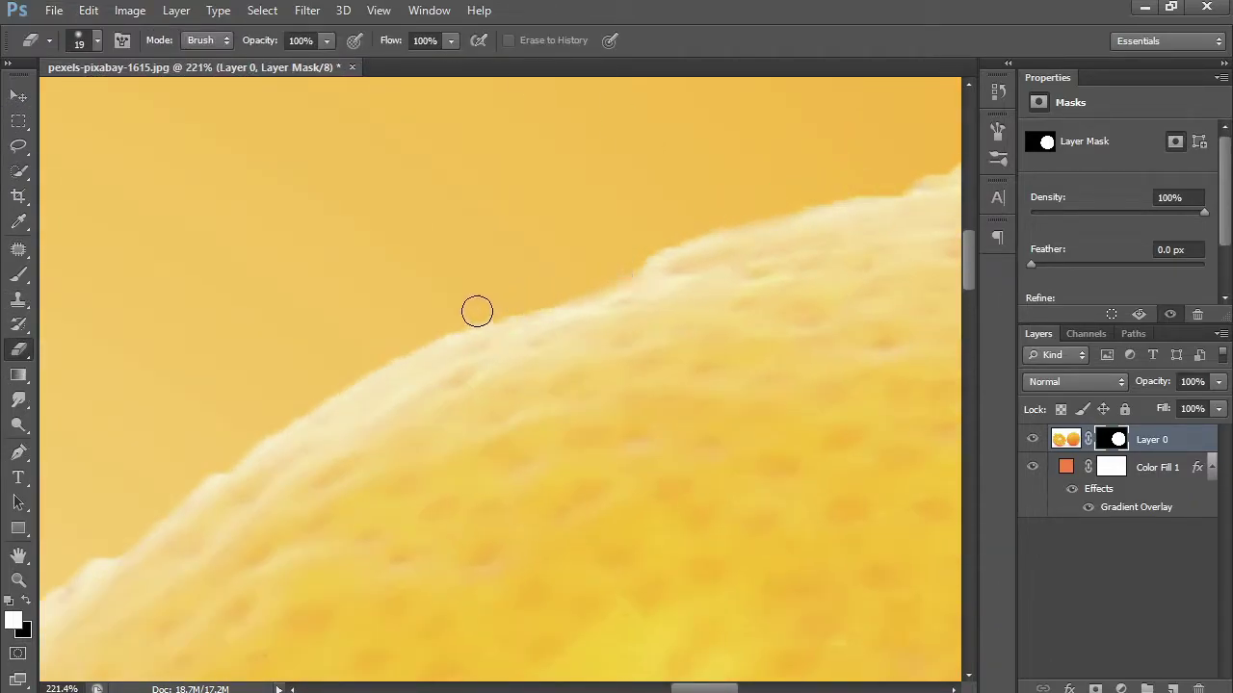
{"action": "left_click_drag", "start_coordinate": [439, 343], "coordinate": [660, 157]}
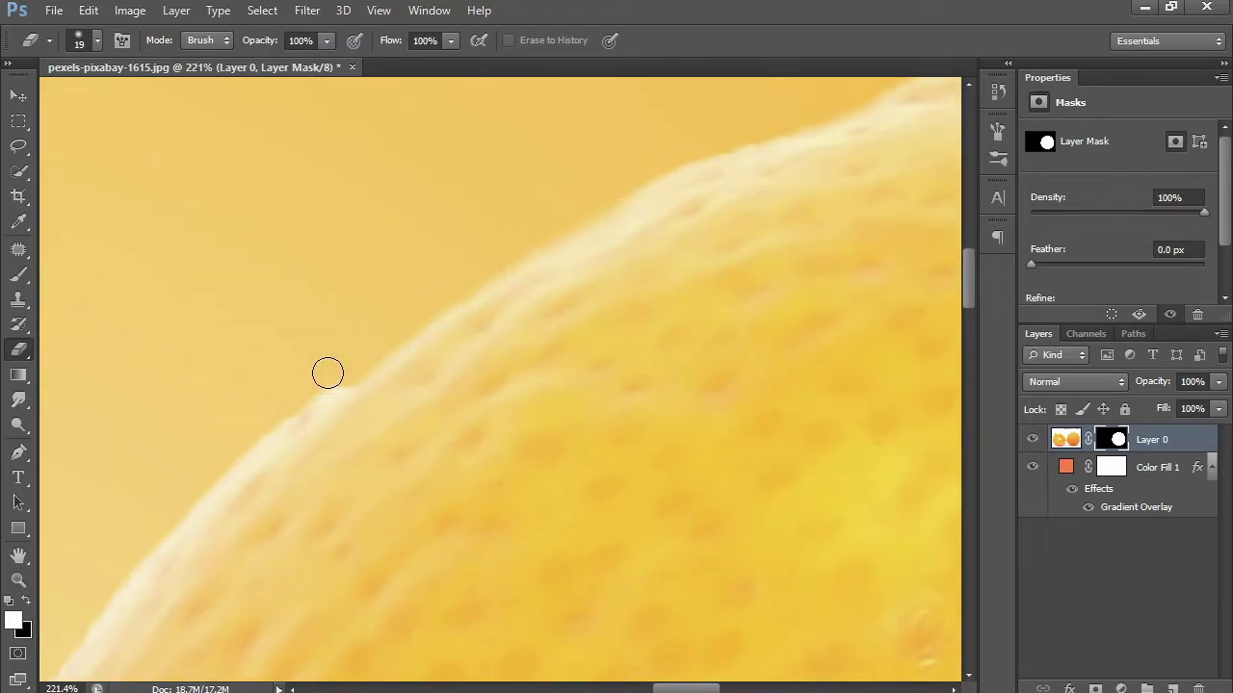
{"action": "left_click_drag", "start_coordinate": [327, 372], "coordinate": [531, 292]}
{"action": "left_click_drag", "start_coordinate": [311, 352], "coordinate": [432, 202]}
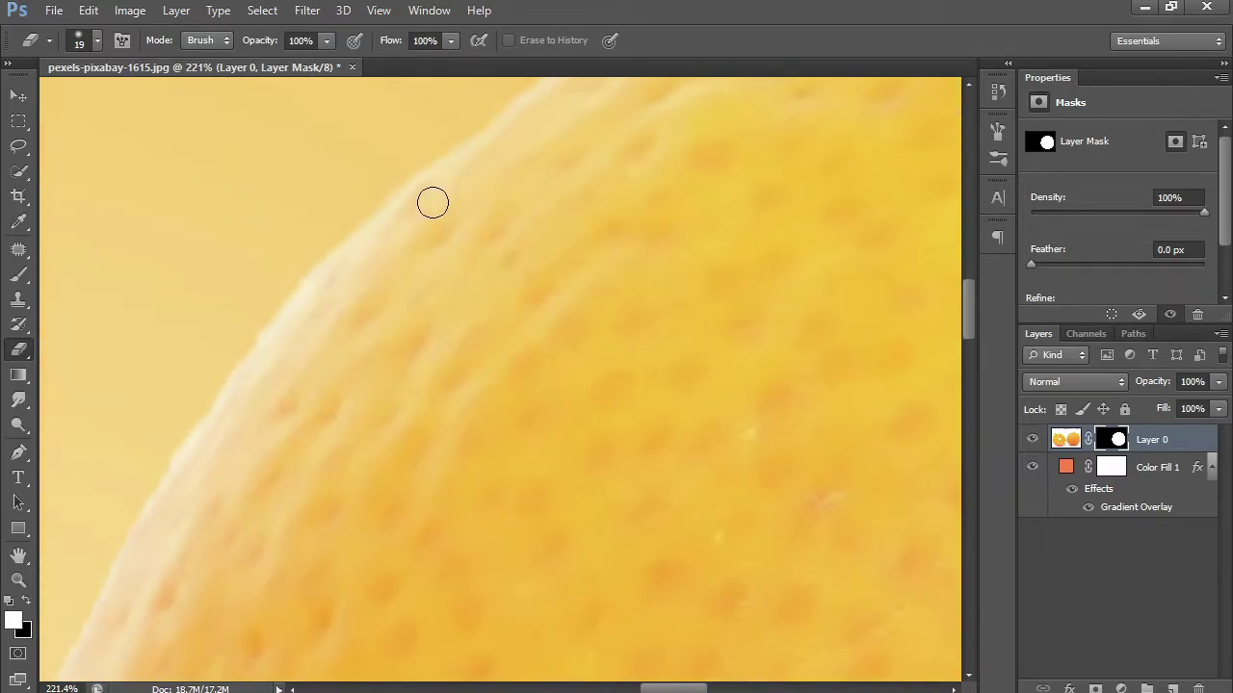
{"action": "left_click_drag", "start_coordinate": [284, 295], "coordinate": [384, 188]}
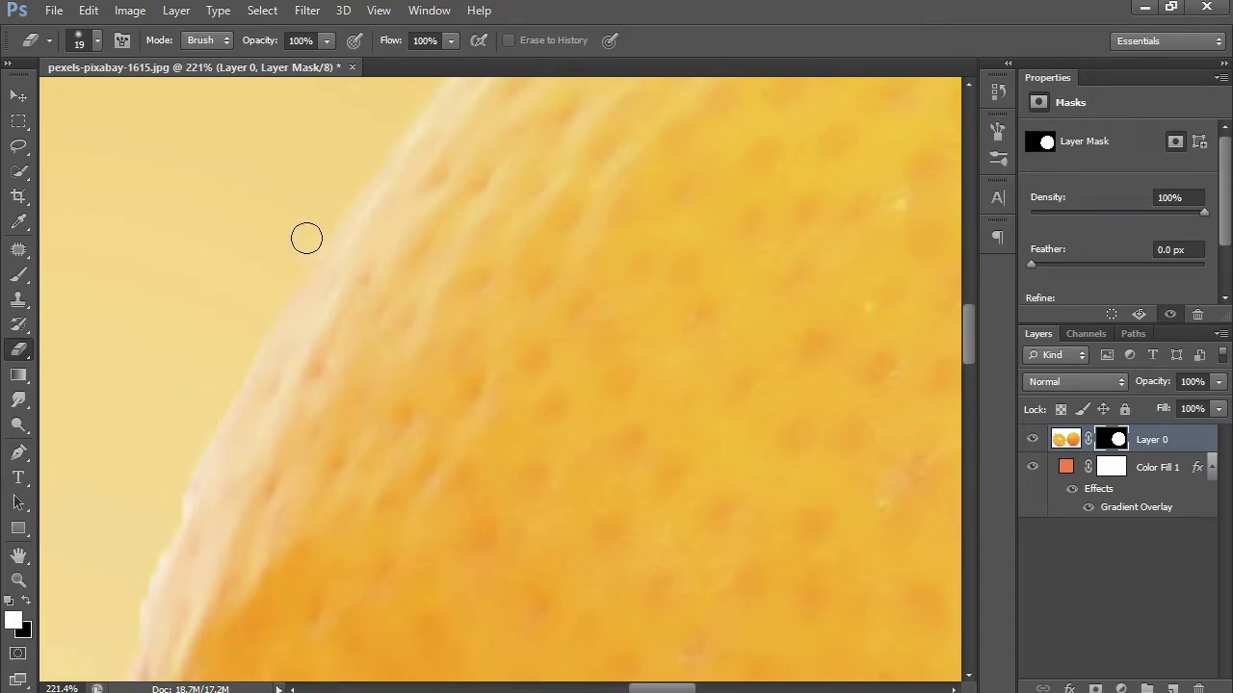
{"action": "left_click_drag", "start_coordinate": [259, 479], "coordinate": [312, 268]}
{"action": "left_click_drag", "start_coordinate": [325, 339], "coordinate": [451, 259]}
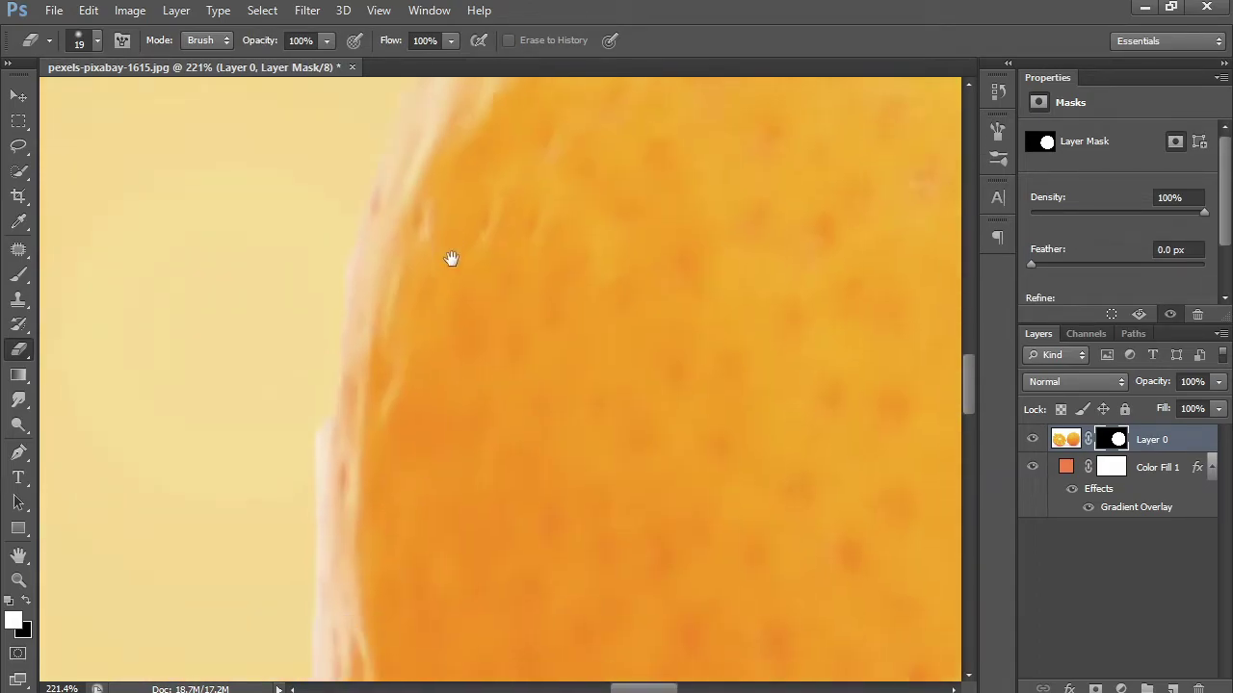
{"action": "left_click_drag", "start_coordinate": [440, 462], "coordinate": [347, 116]}
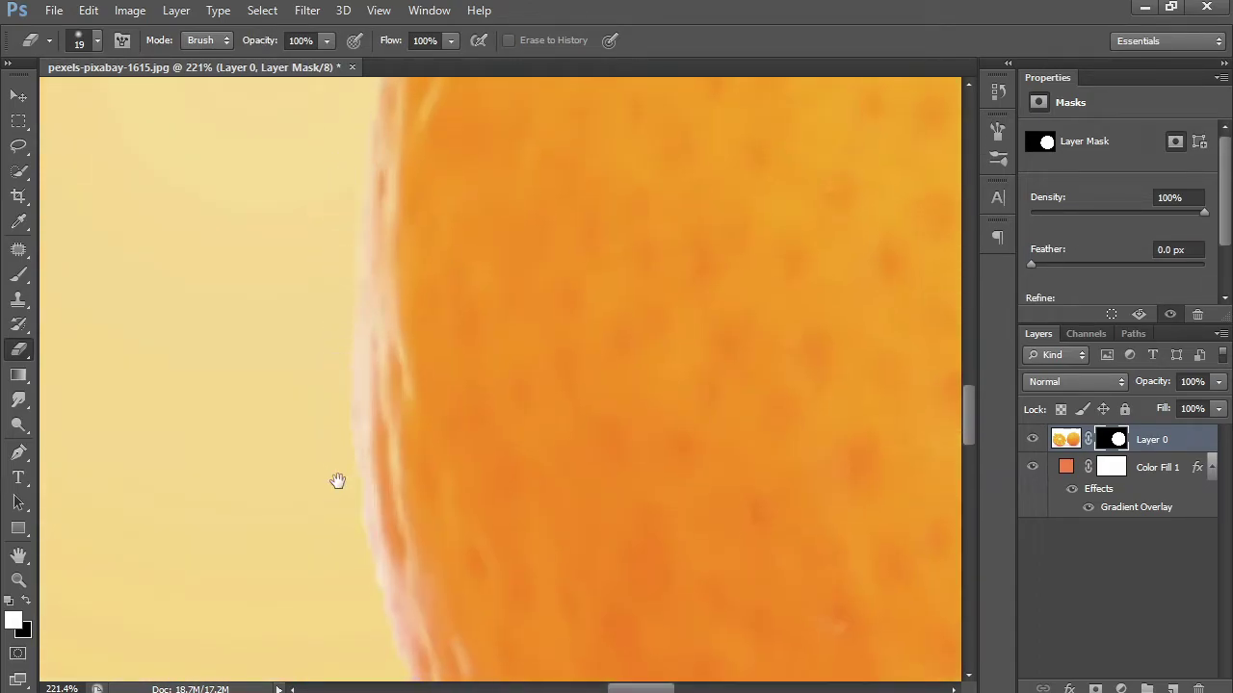
Continue erasing the fringe along the next stretches of the orange's edge
{"action": "mouse_move", "coordinate": [337, 481]}
{"action": "left_mouse_down"}
{"action": "mouse_move", "coordinate": [336, 337]}
{"action": "mouse_move", "coordinate": [391, 238]}
{"action": "left_mouse_up"}
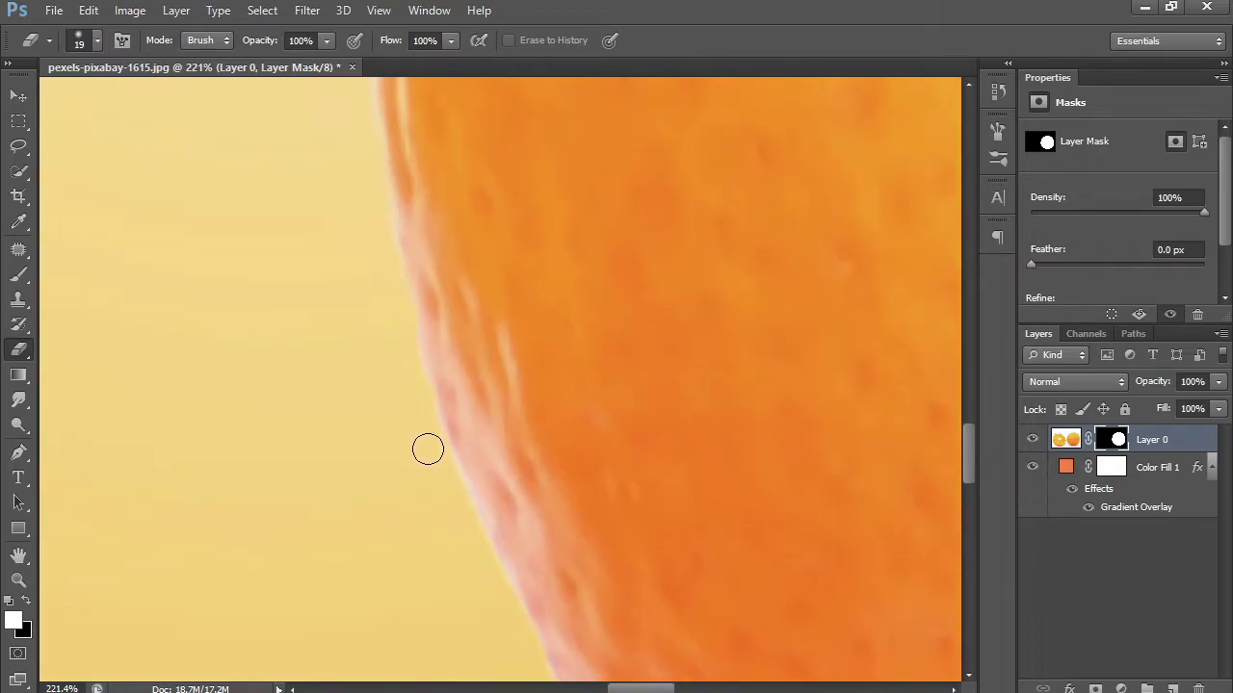
{"action": "left_click_drag", "start_coordinate": [428, 450], "coordinate": [392, 220]}
{"action": "left_click_drag", "start_coordinate": [407, 450], "coordinate": [270, 309]}
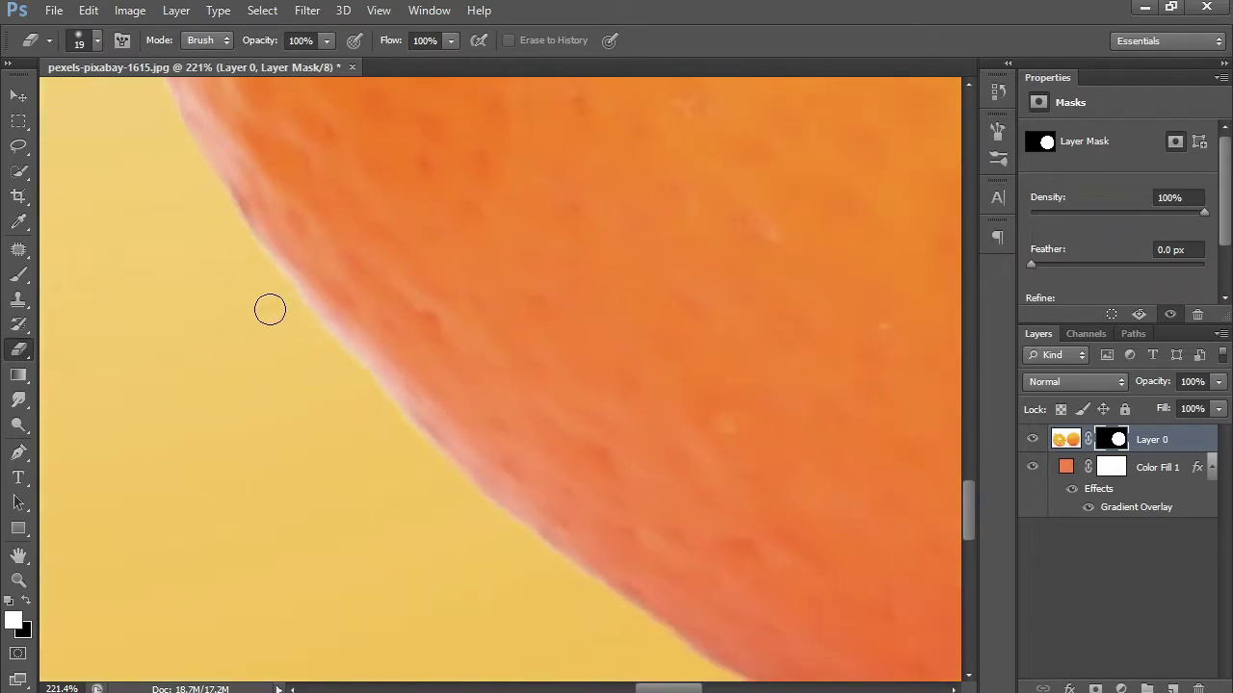
{"action": "left_click_drag", "start_coordinate": [923, 470], "coordinate": [651, 266]}
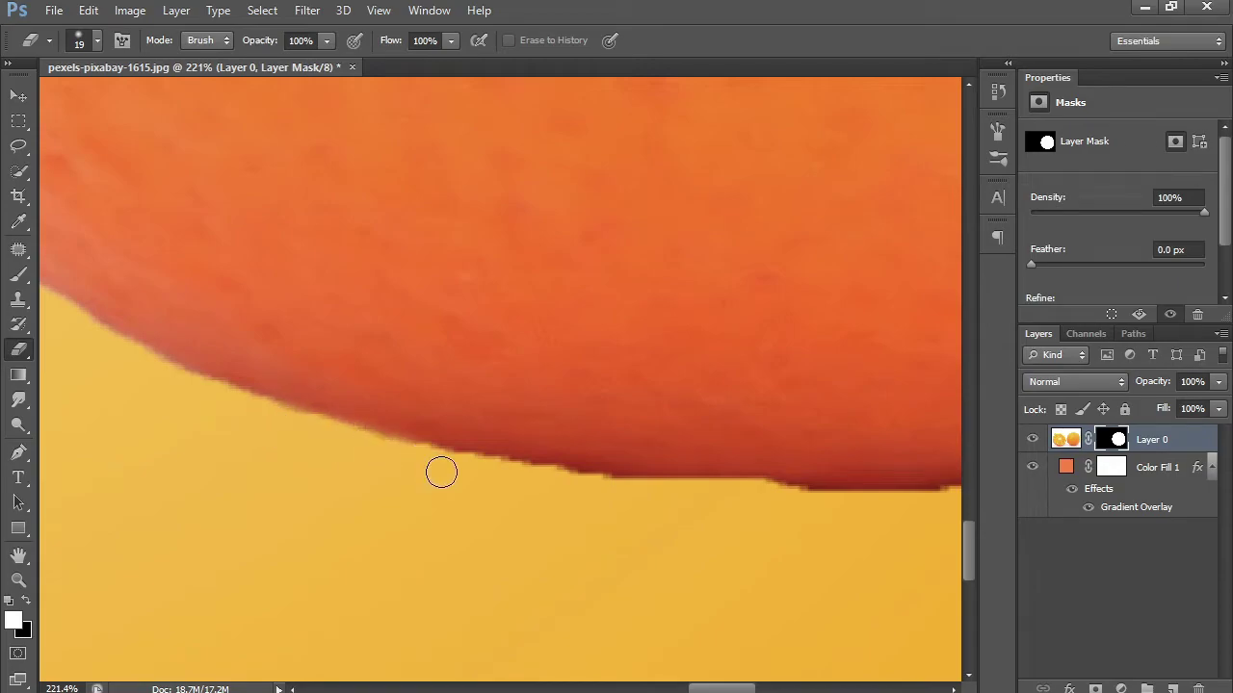
{"action": "mouse_move", "coordinate": [826, 511]}
{"action": "left_mouse_down"}
{"action": "mouse_move", "coordinate": [724, 446]}
{"action": "mouse_move", "coordinate": [627, 446]}
{"action": "left_mouse_up"}
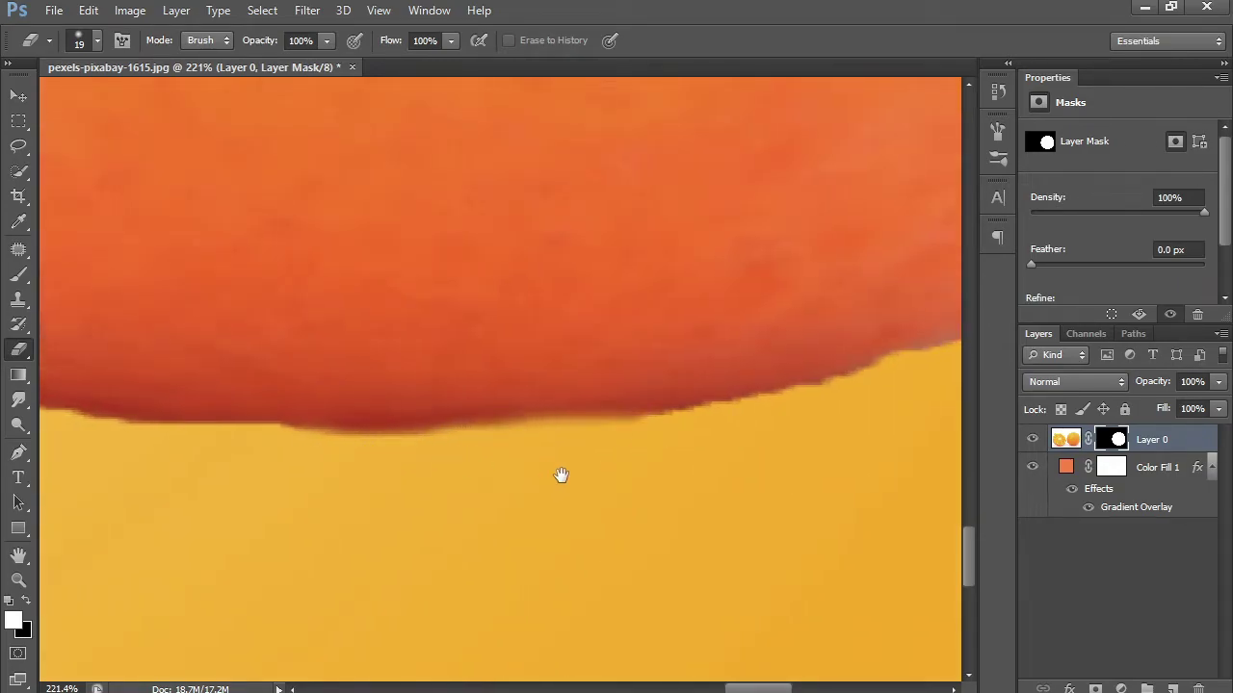
{"action": "mouse_move", "coordinate": [559, 476]}
{"action": "left_mouse_down"}
{"action": "mouse_move", "coordinate": [648, 396]}
{"action": "mouse_move", "coordinate": [299, 482]}
{"action": "left_mouse_up"}
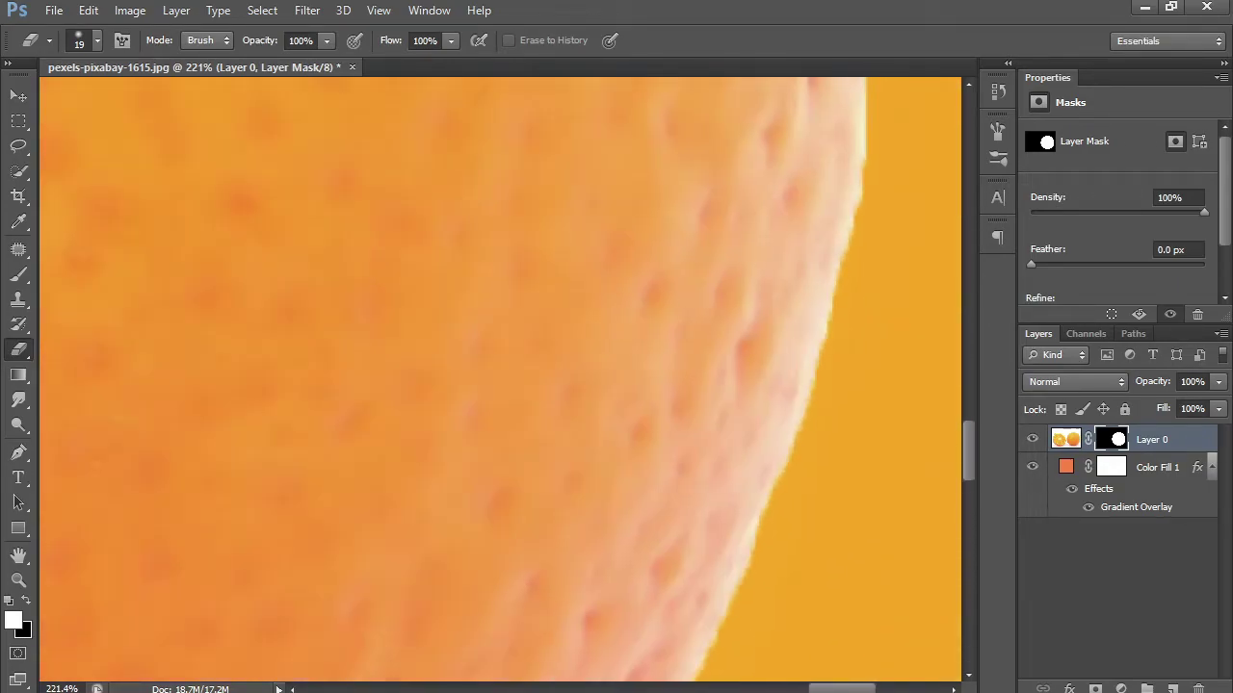
Smooth away the pale bump on the edge and check the top near the stem
{"action": "key", "text": "ctrl+0"}
{"action": "scroll", "coordinate": [749, 203], "scroll_direction": "up", "scroll_amount": 5}
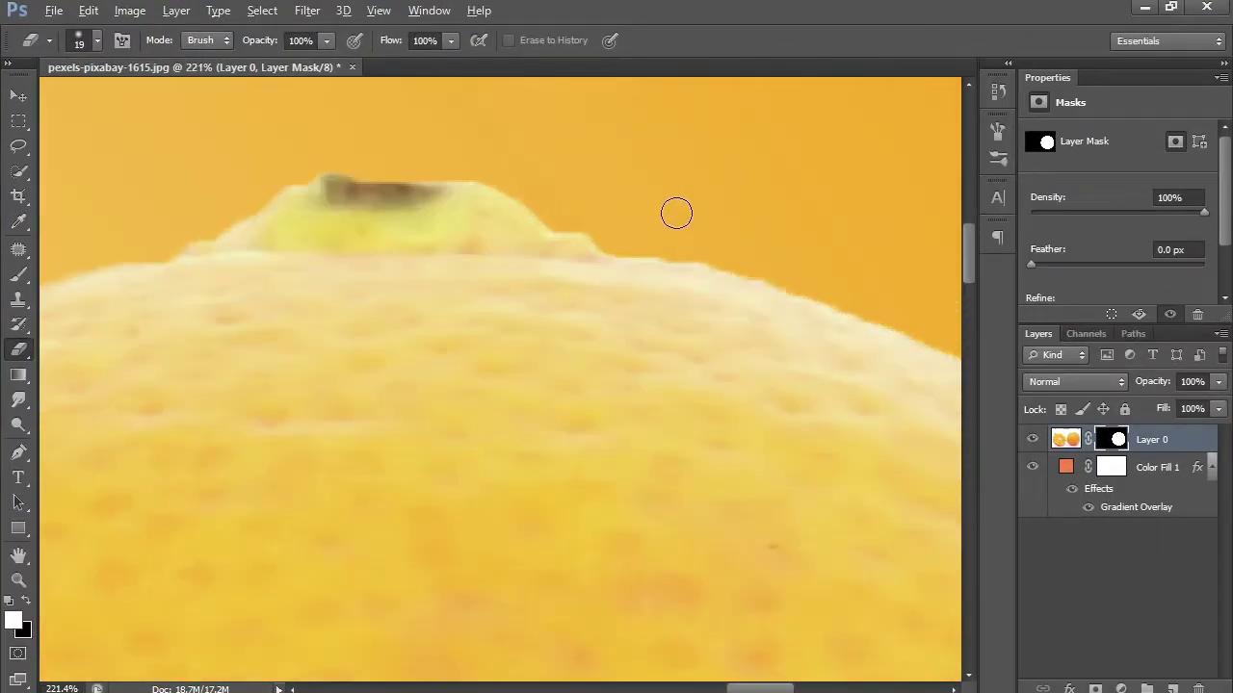
{"action": "left_click_drag", "start_coordinate": [590, 239], "coordinate": [792, 225]}
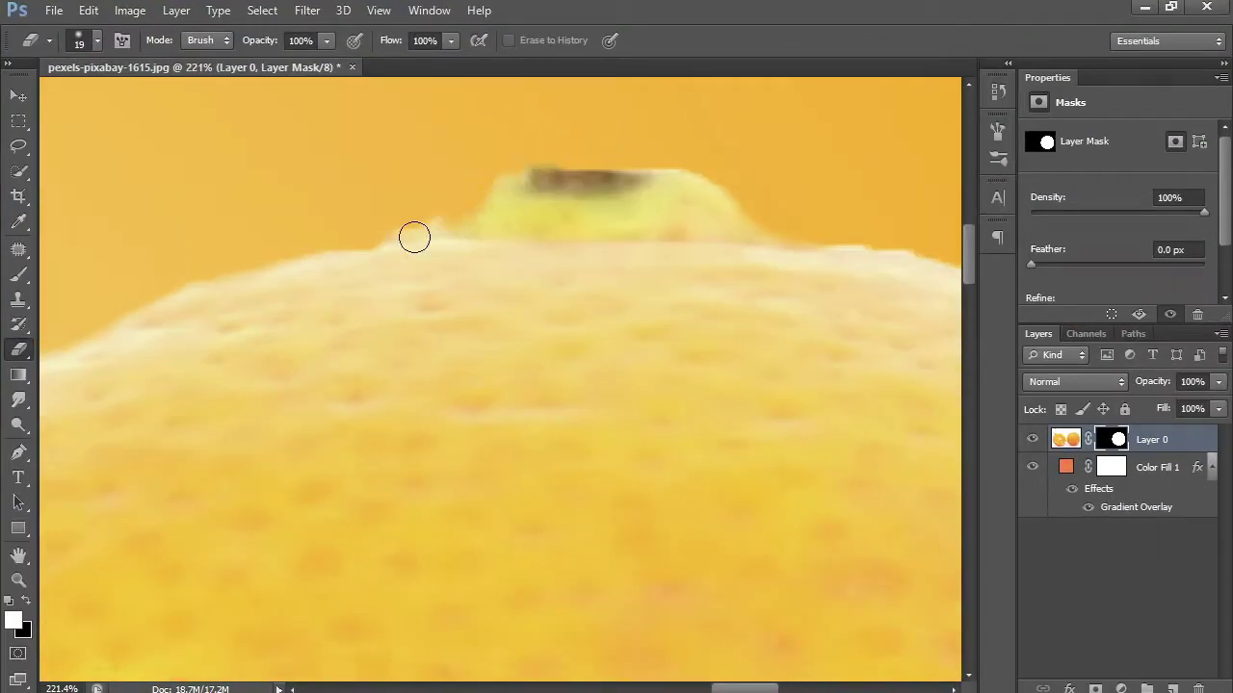
{"action": "left_click_drag", "start_coordinate": [415, 237], "coordinate": [378, 231]}
{"action": "mouse_move", "coordinate": [203, 259]}
{"action": "left_mouse_down"}
{"action": "mouse_move", "coordinate": [525, 158]}
{"action": "mouse_move", "coordinate": [672, 165]}
{"action": "left_mouse_up"}
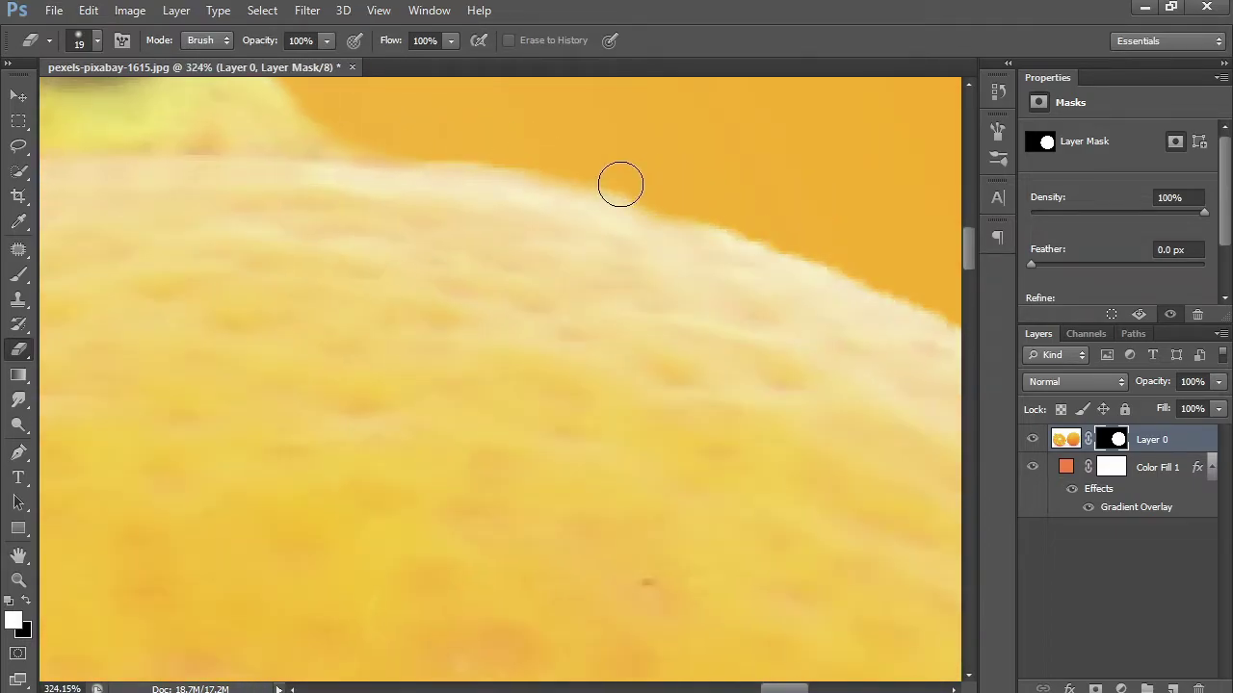
{"action": "key", "text": "ctrl+0"}
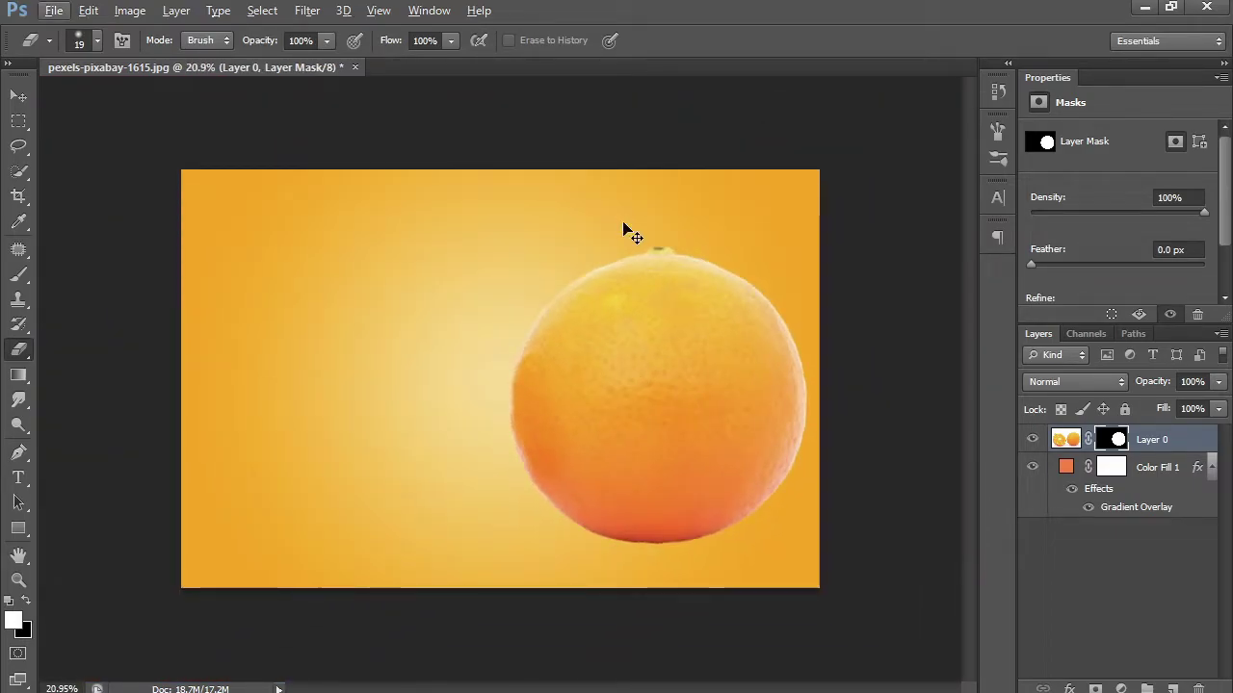
Scale the orange down to about 63% of its size
{"action": "key", "text": "ctrl+t"}
{"action": "mouse_move", "coordinate": [817, 174]}
{"action": "left_mouse_down"}
{"action": "mouse_move", "coordinate": [639, 344]}
{"action": "mouse_move", "coordinate": [537, 386]}
{"action": "left_mouse_up"}
{"action": "left_click_drag", "start_coordinate": [589, 275], "coordinate": [641, 241]}
{"action": "left_click_drag", "start_coordinate": [578, 418], "coordinate": [562, 418]}
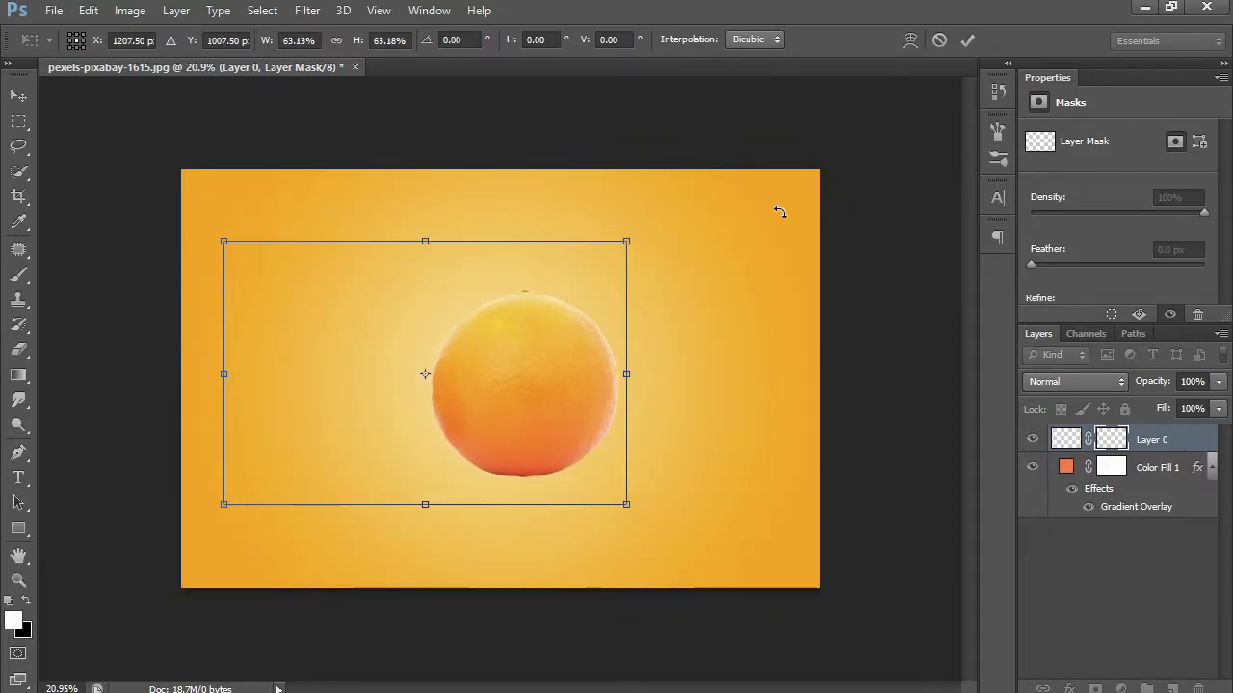
{"action": "left_click", "coordinate": [966, 41]}
{"action": "key", "text": "e"}
Enlarge the orange slightly and centre it on the gradient background
{"action": "key", "text": "v"}
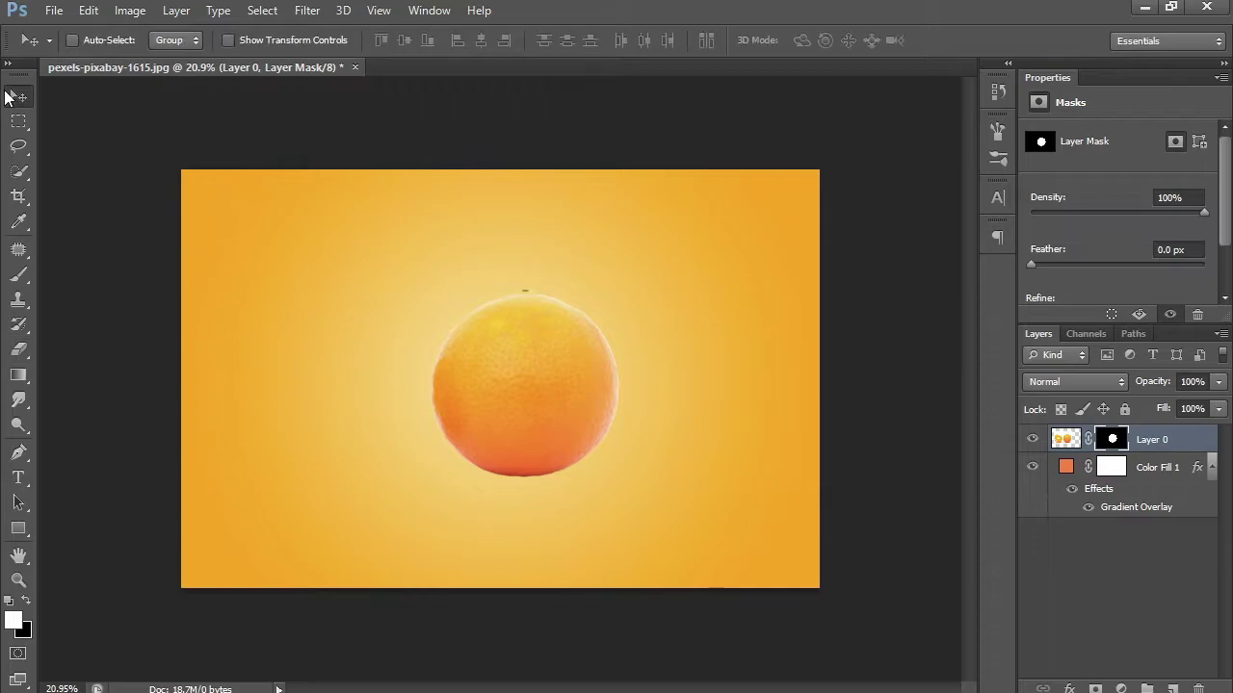
{"action": "left_click_drag", "start_coordinate": [488, 368], "coordinate": [446, 362]}
{"action": "key", "text": "ctrl+t"}
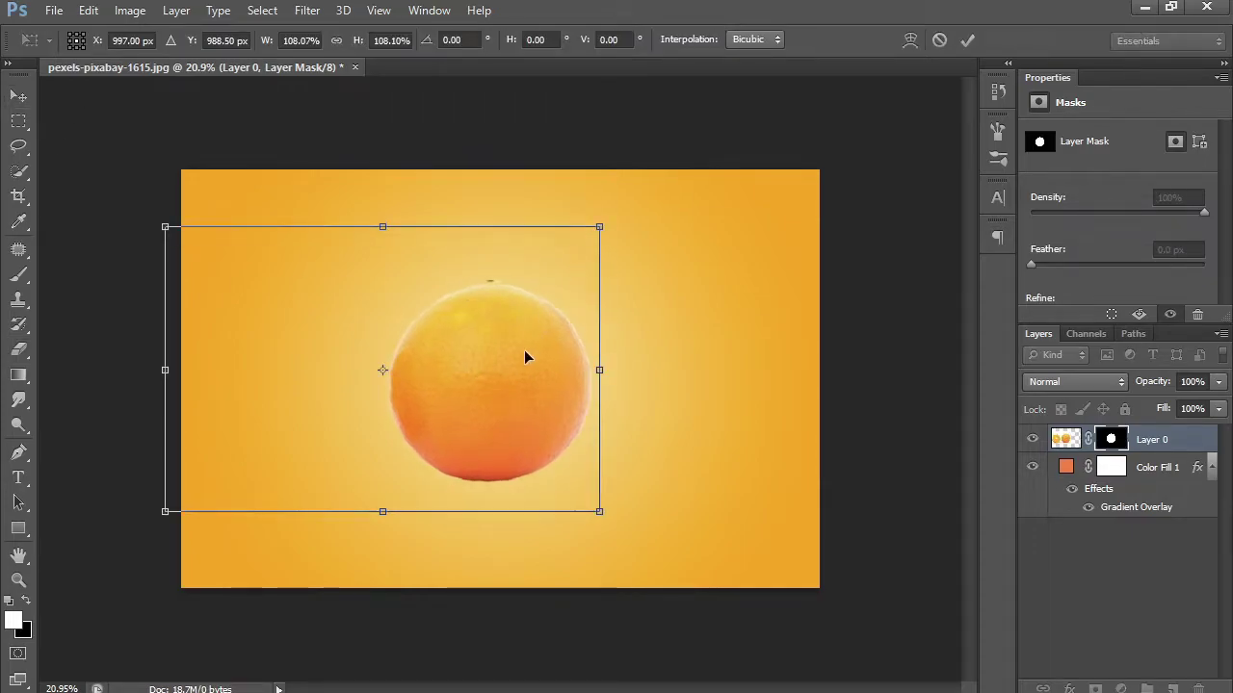
{"action": "left_click_drag", "start_coordinate": [523, 358], "coordinate": [551, 357]}
{"action": "key", "text": "Return"}
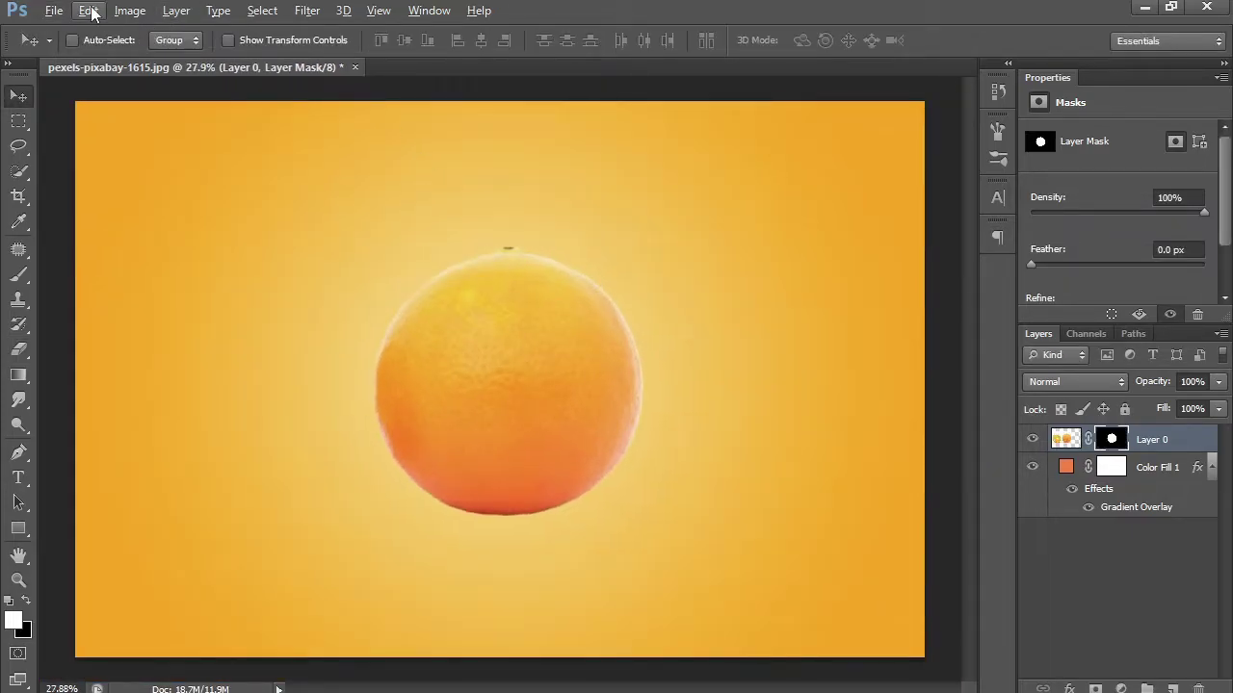
Pick the water-drop-splash image from File > Open
{"action": "left_click", "coordinate": [54, 10]}
{"action": "left_click", "coordinate": [77, 49]}
{"action": "left_click", "coordinate": [954, 469]}
Open the water-drop-splash image and lasso around the splash crown
{"action": "double_click", "coordinate": [956, 463]}
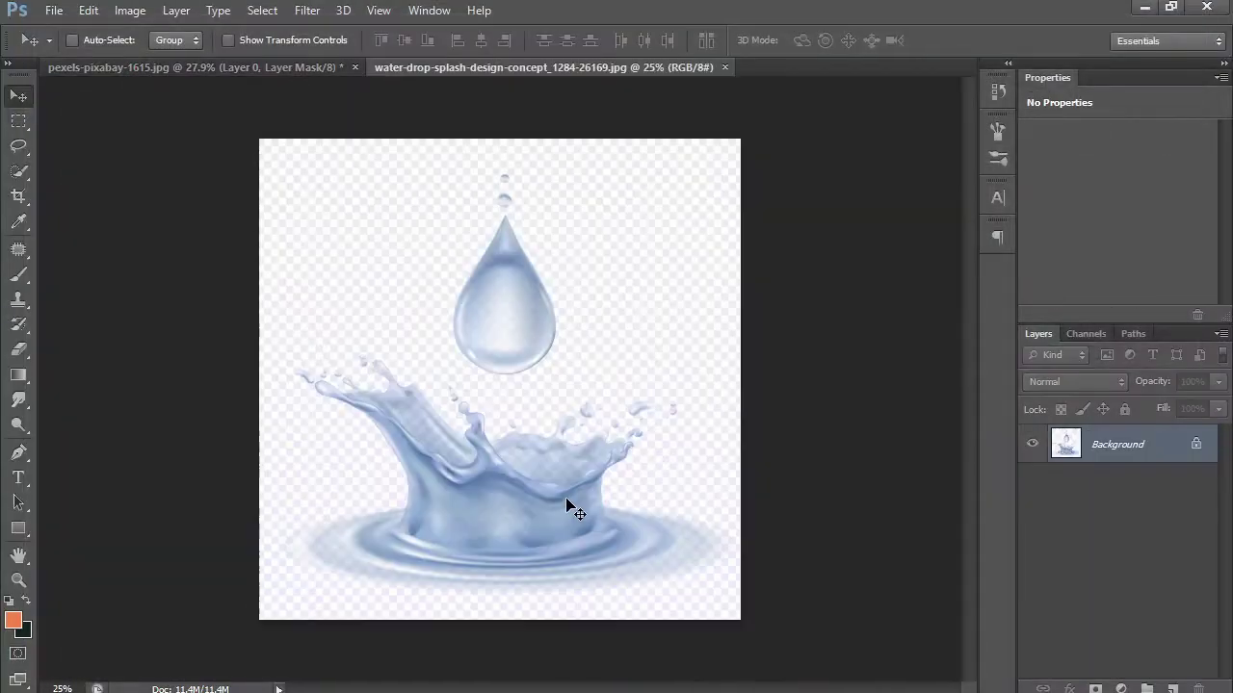
{"action": "key", "text": "l"}
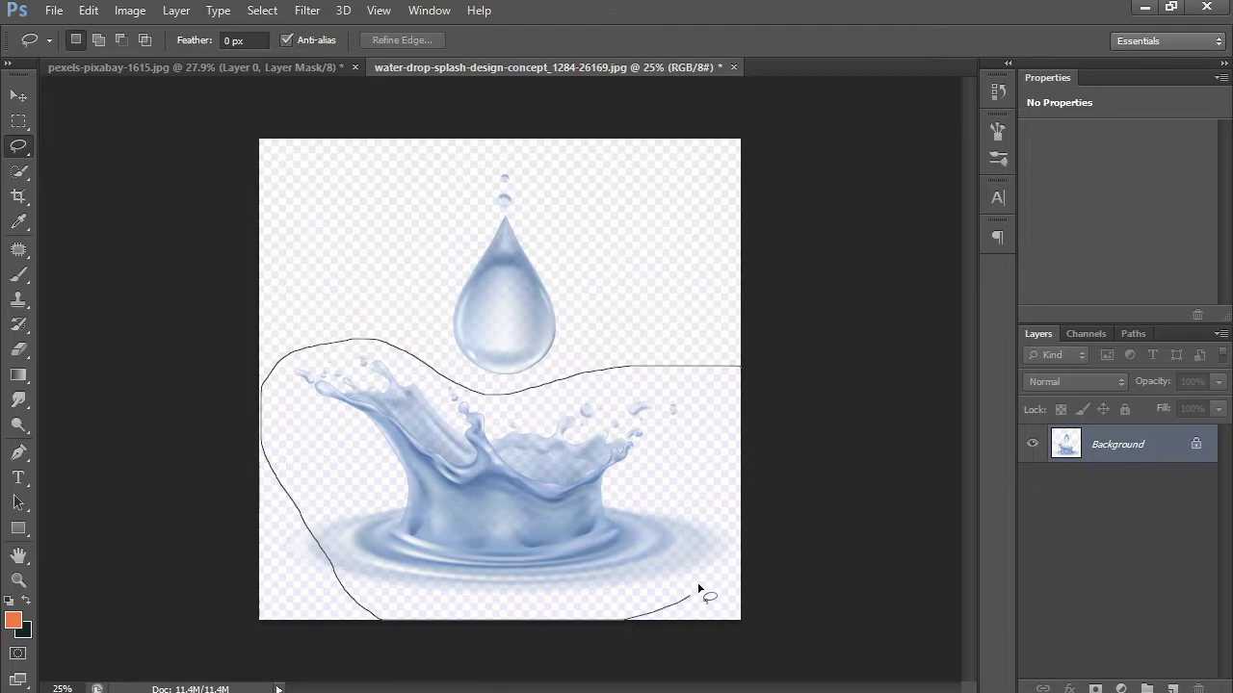
{"action": "left_click_drag", "start_coordinate": [498, 408], "coordinate": [506, 412]}
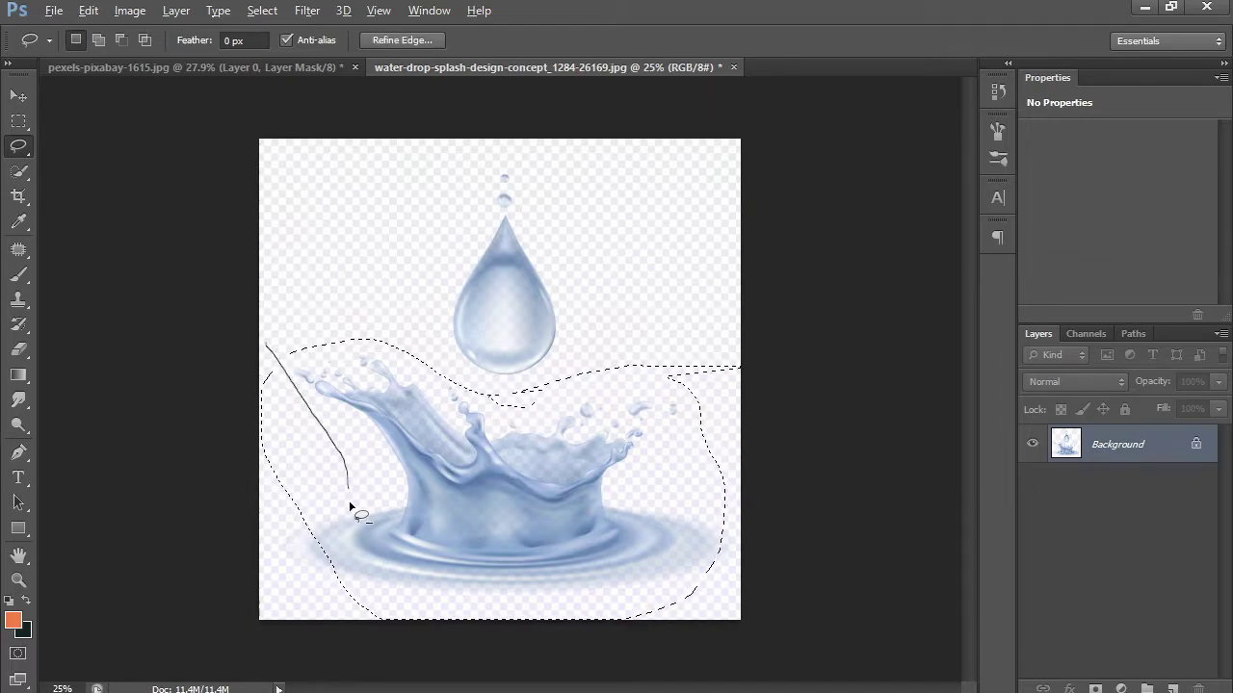
{"action": "left_click_drag", "start_coordinate": [350, 505], "coordinate": [210, 321]}
{"action": "left_click_drag", "start_coordinate": [460, 414], "coordinate": [321, 431]}
Trim the bottom and right margins off the selection and drag the splash to the orange document
{"action": "left_click_drag", "start_coordinate": [309, 606], "coordinate": [450, 605]}
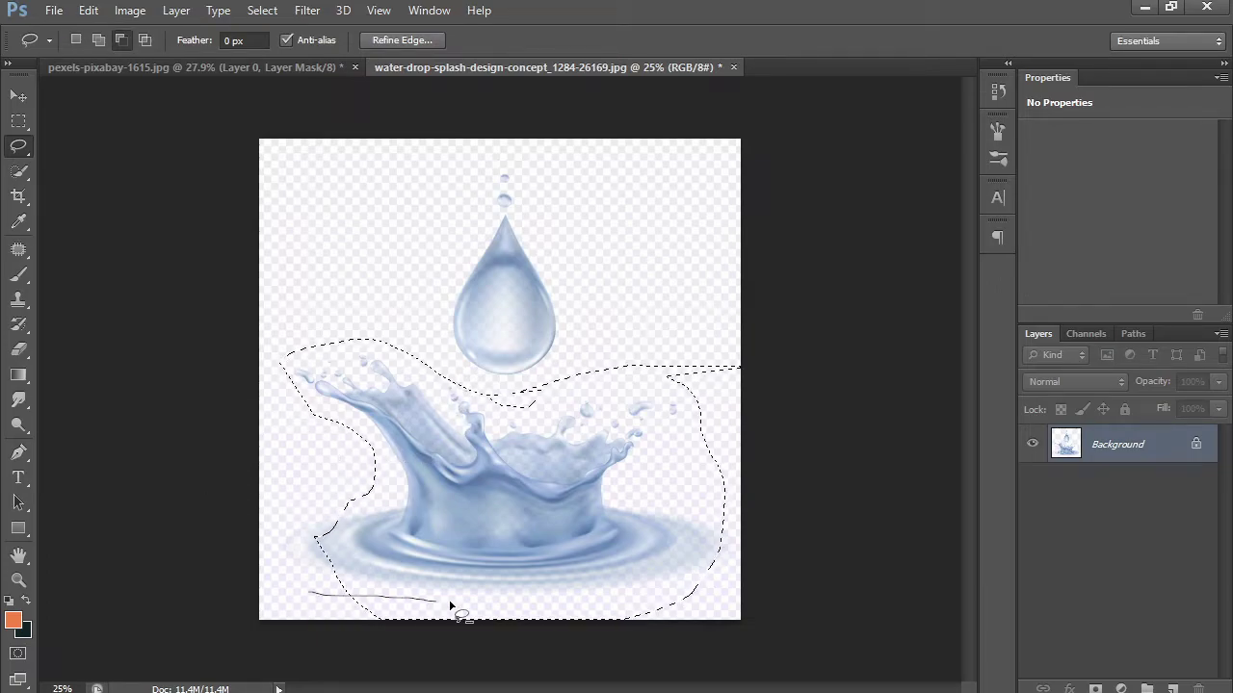
{"action": "left_click_drag", "start_coordinate": [348, 677], "coordinate": [318, 655]}
{"action": "left_click_drag", "start_coordinate": [565, 343], "coordinate": [650, 393]}
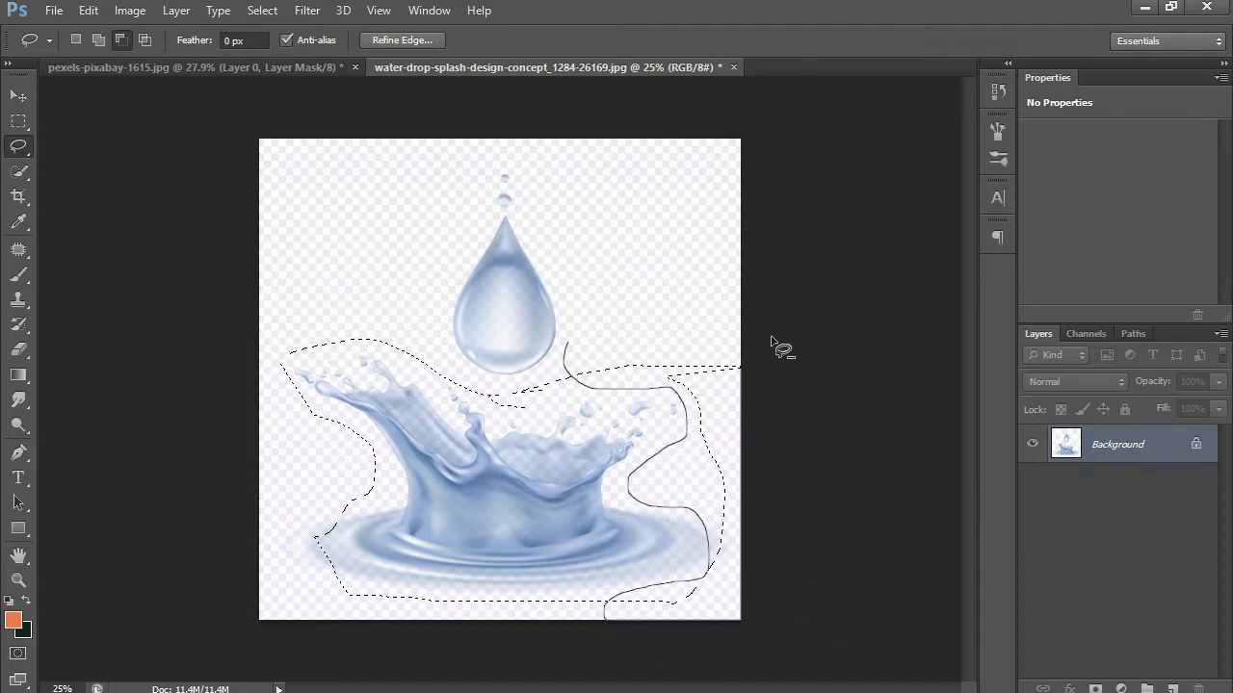
{"action": "left_click_drag", "start_coordinate": [782, 349], "coordinate": [565, 343]}
{"action": "scroll", "coordinate": [564, 344], "scroll_direction": "down", "scroll_amount": 3}
{"action": "scroll", "coordinate": [556, 379], "scroll_direction": "up", "scroll_amount": 2}
{"action": "mouse_move", "coordinate": [440, 407]}
{"action": "left_mouse_down"}
{"action": "mouse_move", "coordinate": [229, 75]}
{"action": "mouse_move", "coordinate": [458, 347]}
{"action": "left_mouse_up"}
Rotate the pasted splash to stand upright beside the orange
{"action": "key", "text": "ctrl+t"}
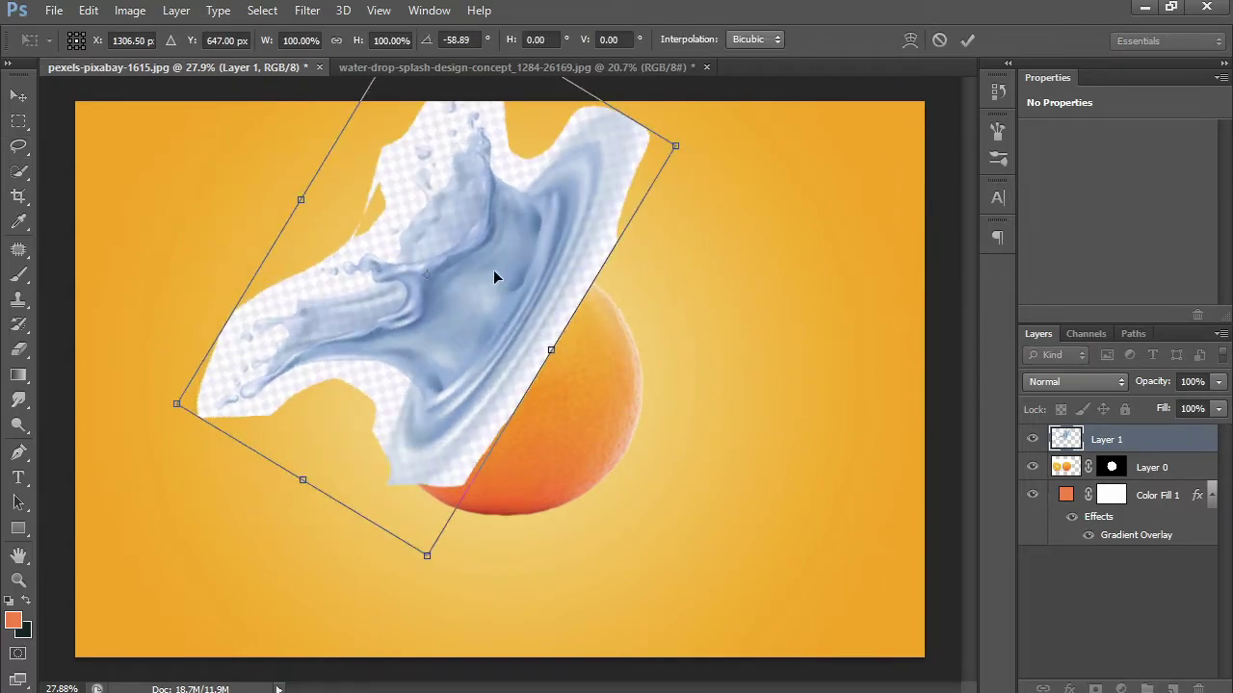
{"action": "left_click_drag", "start_coordinate": [683, 462], "coordinate": [751, 183]}
{"action": "left_click", "coordinate": [967, 40]}
{"action": "key", "text": "l"}
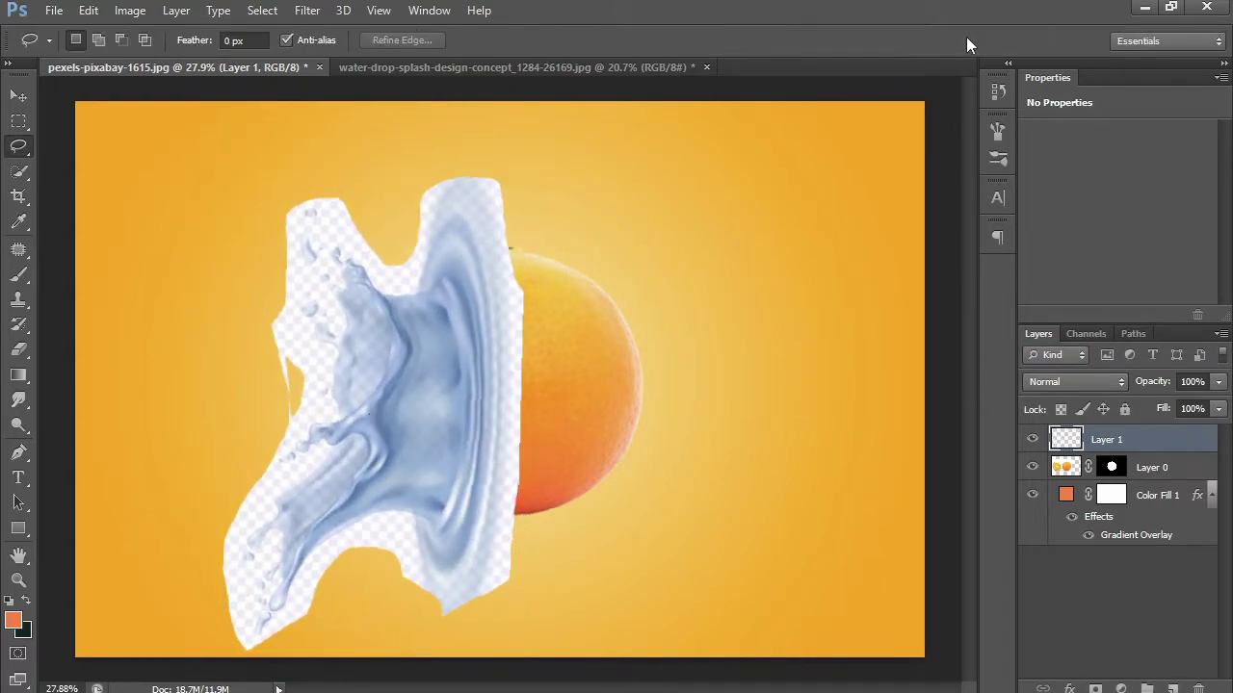
{"action": "scroll", "coordinate": [322, 321], "scroll_direction": "up", "scroll_amount": 5}
{"action": "scroll", "coordinate": [279, 256], "scroll_direction": "up", "scroll_amount": 3}
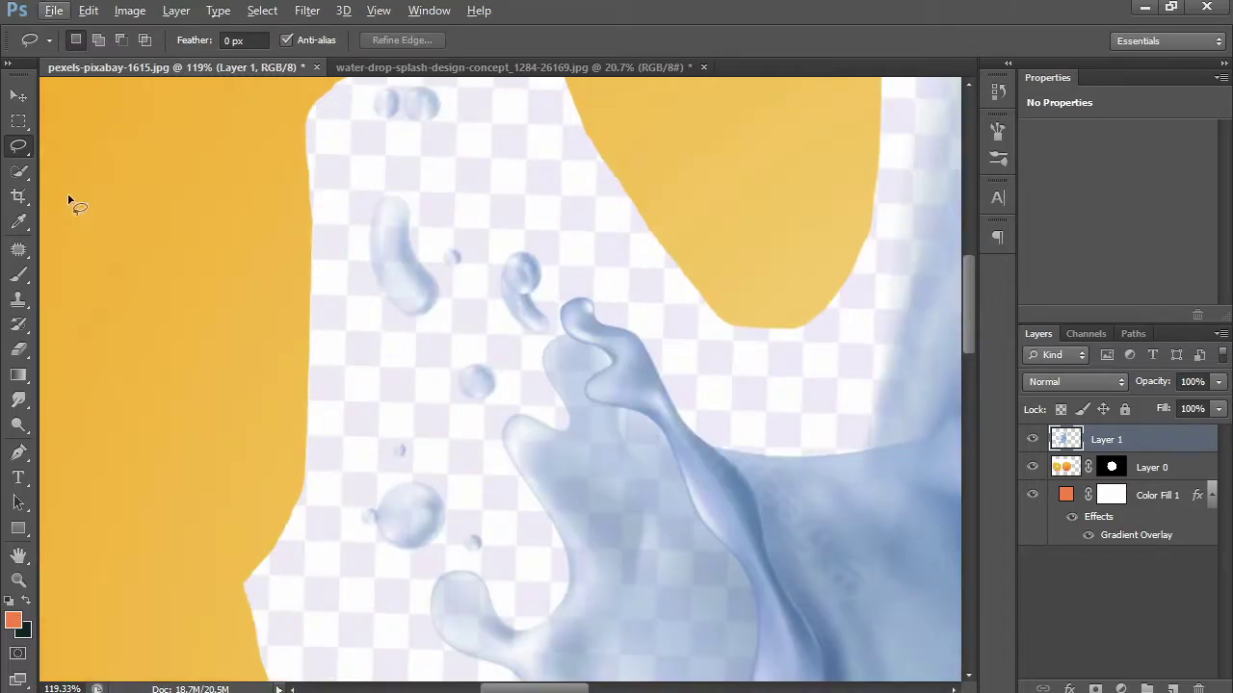
Quick-select and delete the leftover checkerboard patches at the splash's upper right and left
{"action": "key", "text": "w"}
{"action": "left_click_drag", "start_coordinate": [490, 182], "coordinate": [739, 237]}
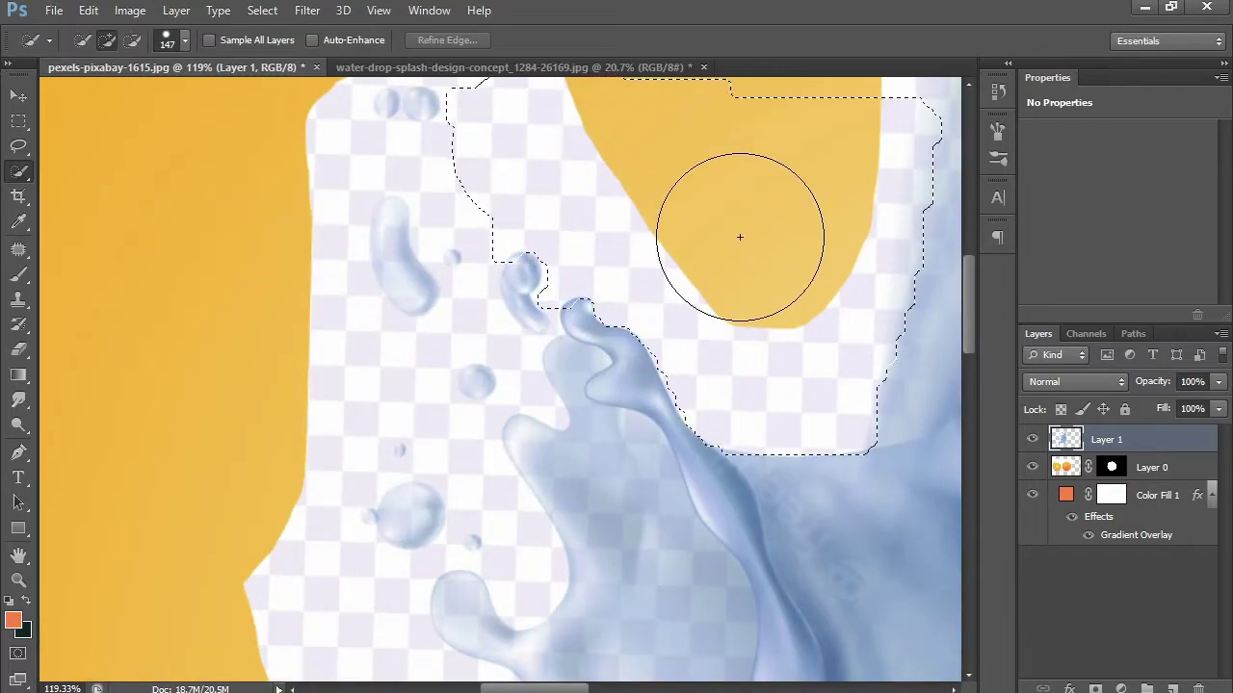
{"action": "left_click_drag", "start_coordinate": [270, 206], "coordinate": [282, 171]}
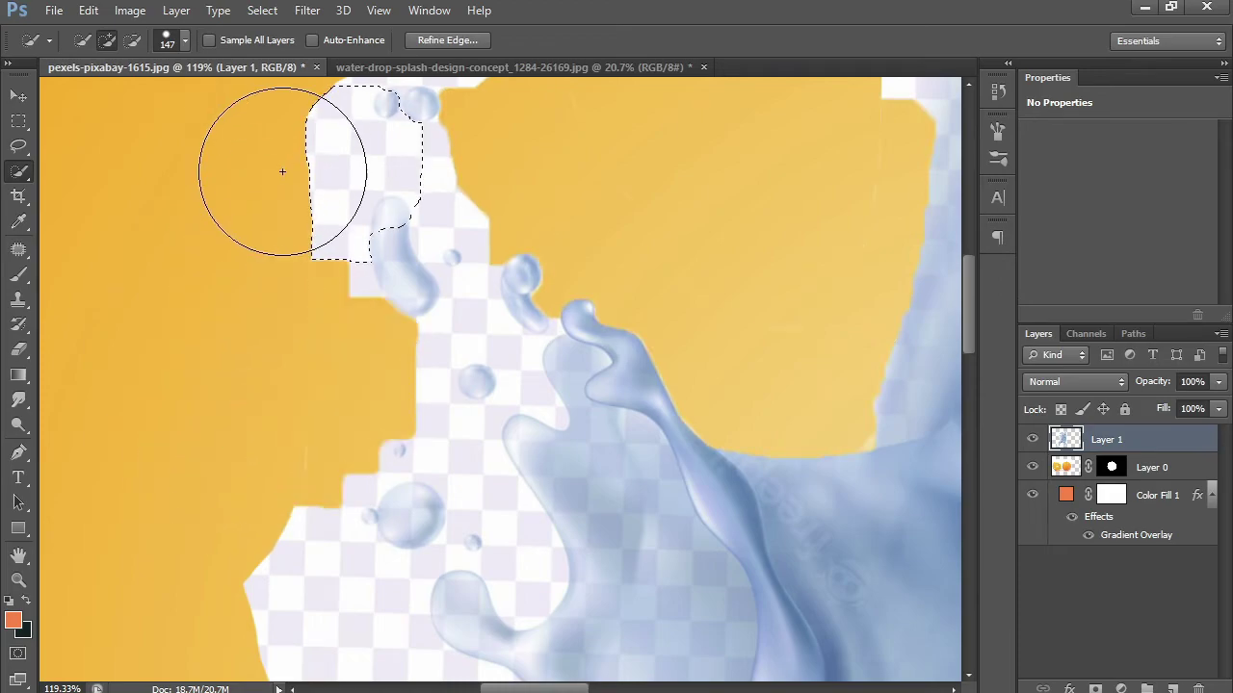
{"action": "key", "text": "bracketleft"}
{"action": "key", "text": "bracketleft"}
{"action": "key", "text": "bracketleft"}
{"action": "left_click", "coordinate": [399, 238], "text": "alt"}
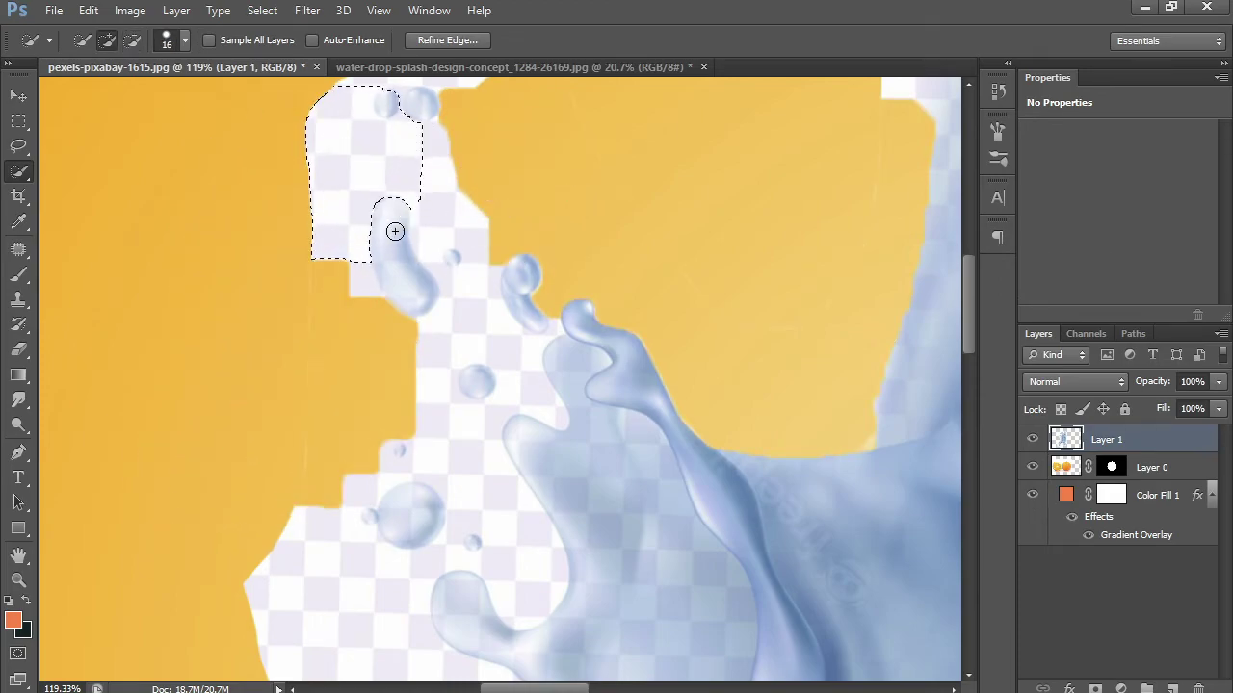
{"action": "scroll", "coordinate": [395, 231], "scroll_direction": "down", "scroll_amount": 4}
{"action": "scroll", "coordinate": [395, 247], "scroll_direction": "up", "scroll_amount": 2}
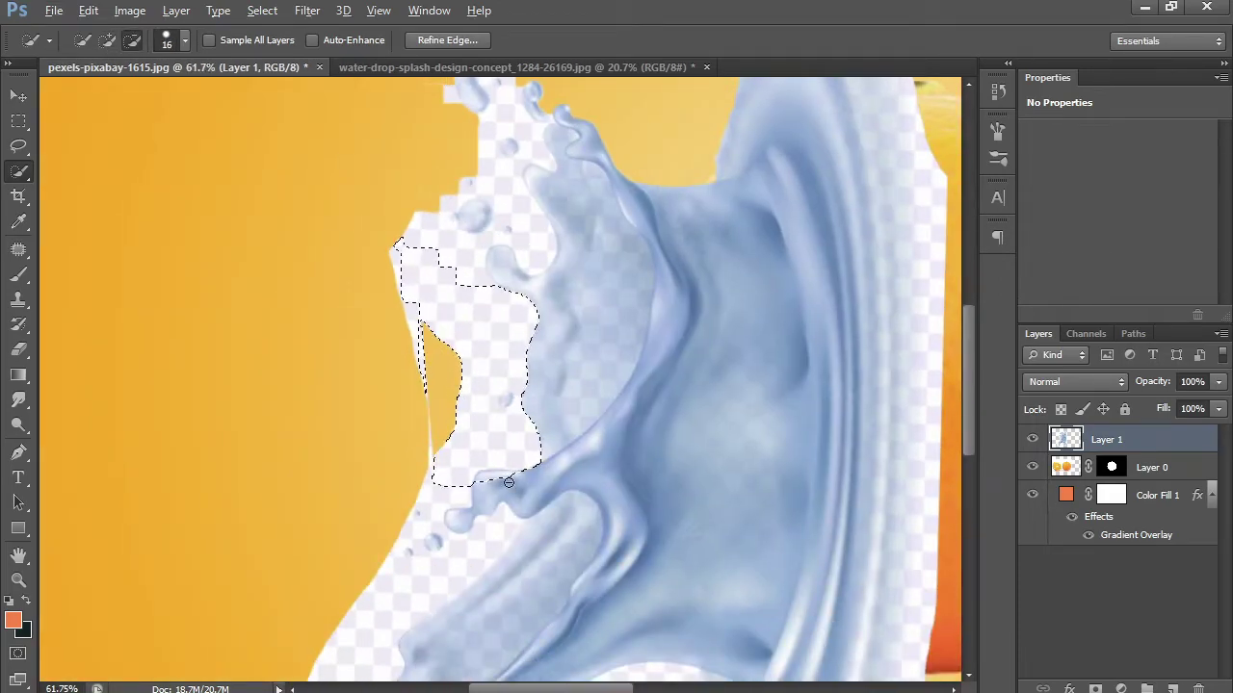
{"action": "key", "text": "Delete"}
Delete the checker areas on the left and around the lower shape, keeping the water drop
{"action": "scroll", "coordinate": [496, 308], "scroll_direction": "down", "scroll_amount": 3}
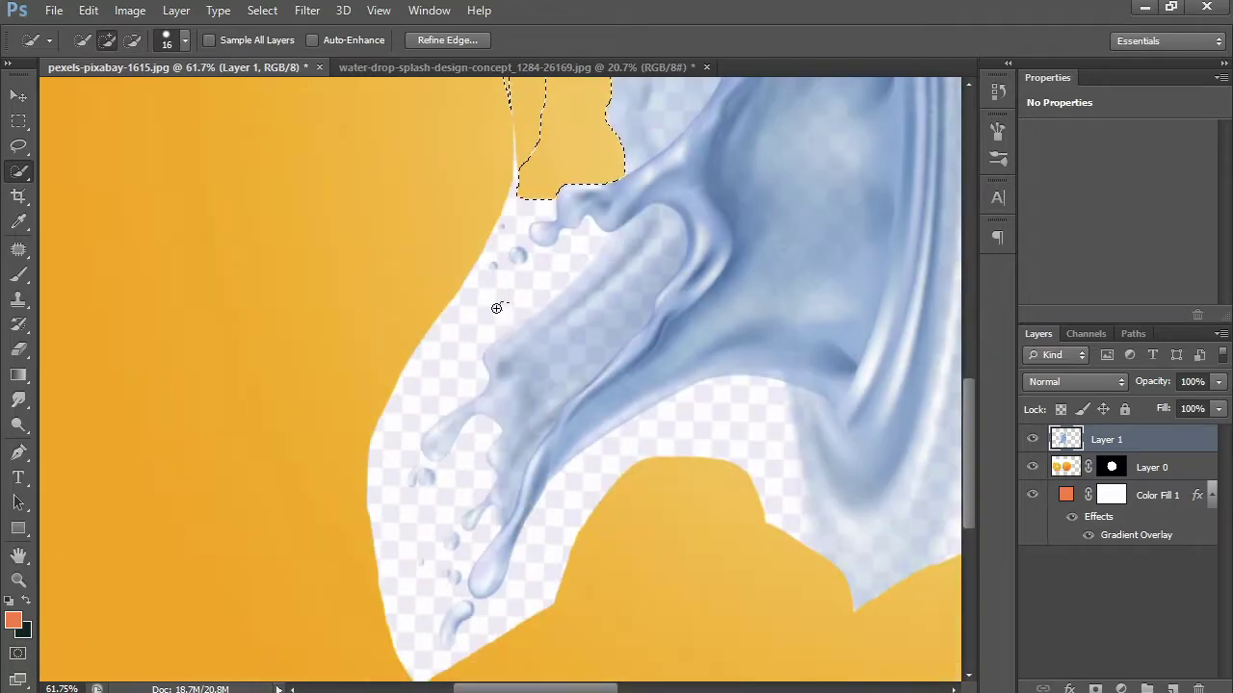
{"action": "key", "text": "Delete"}
{"action": "left_click", "coordinate": [751, 433]}
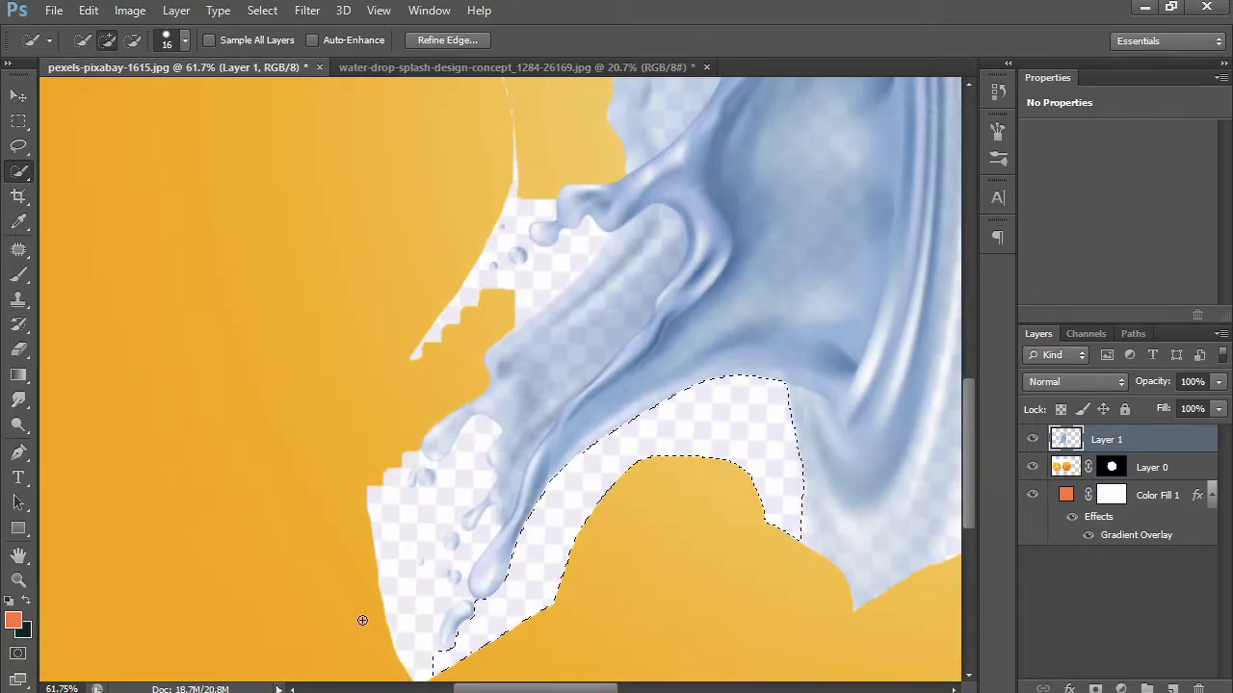
{"action": "key", "text": "Delete"}
{"action": "left_click_drag", "start_coordinate": [370, 477], "coordinate": [346, 482]}
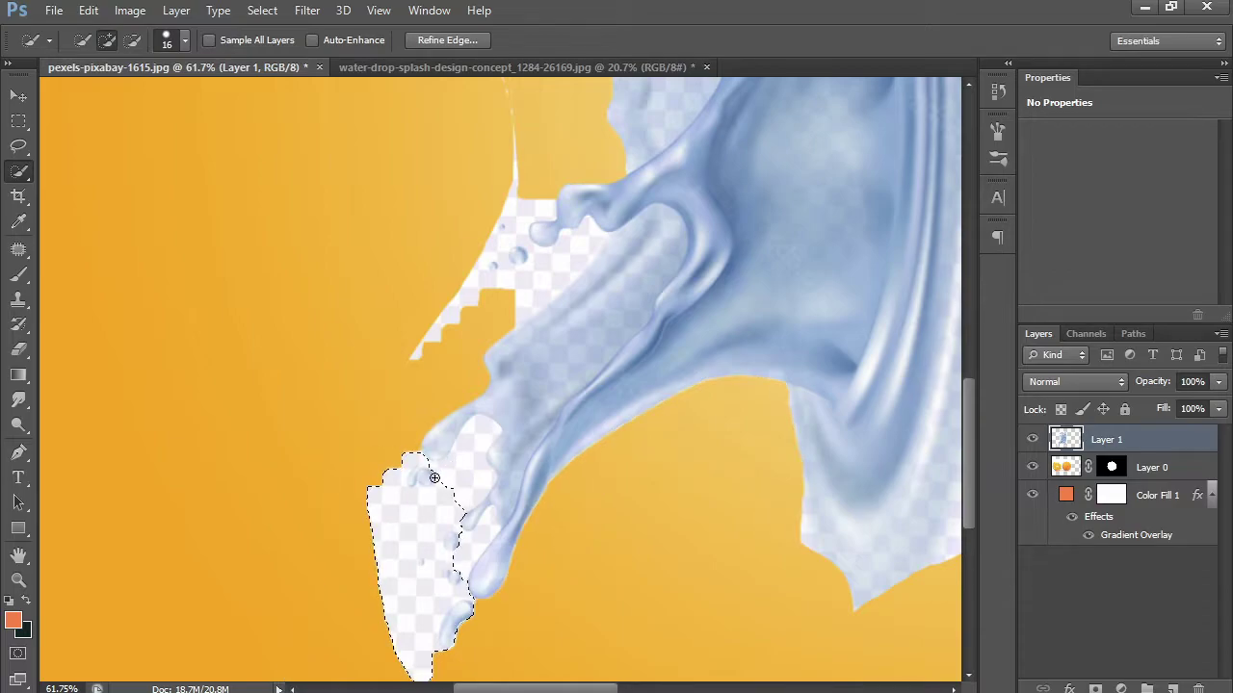
{"action": "scroll", "coordinate": [434, 478], "scroll_direction": "up", "scroll_amount": 3, "text": "alt"}
{"action": "left_click_drag", "start_coordinate": [406, 479], "coordinate": [449, 456]}
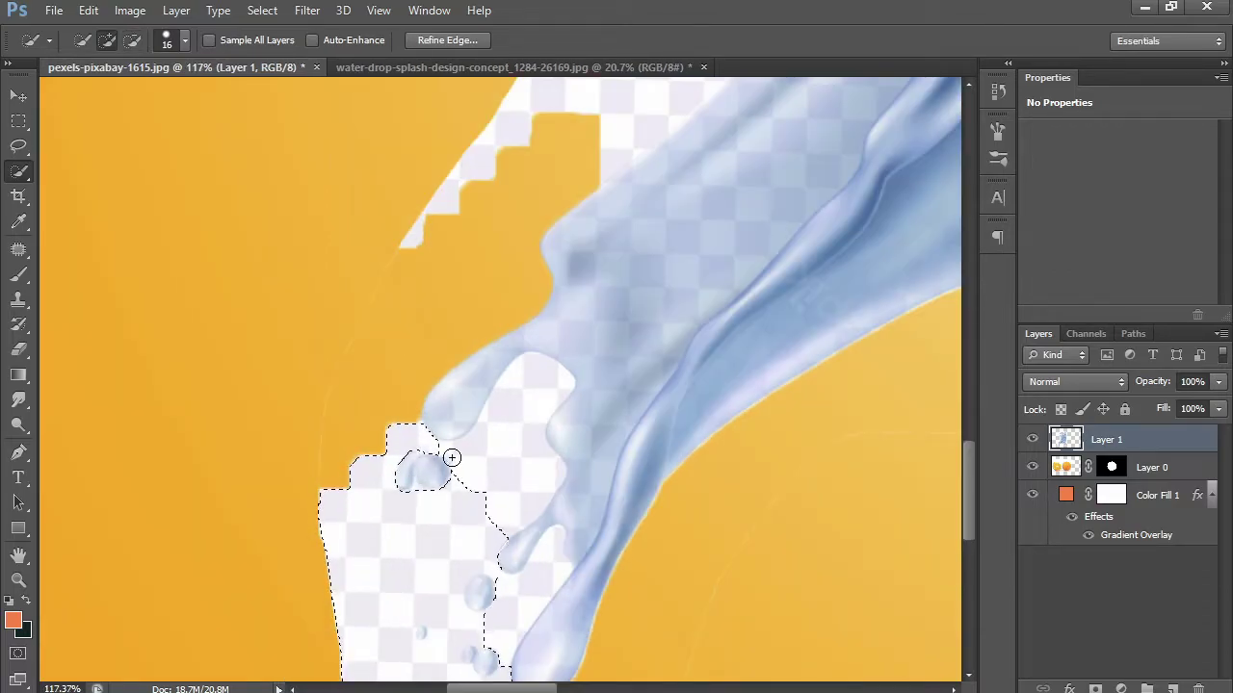
{"action": "key", "text": "Delete"}
Delete the remaining checker areas beside and above the drops, excluding the drops themselves
{"action": "mouse_move", "coordinate": [521, 420]}
{"action": "left_mouse_down"}
{"action": "mouse_move", "coordinate": [565, 426]}
{"action": "mouse_move", "coordinate": [616, 249]}
{"action": "left_mouse_up"}
{"action": "key", "text": "Delete"}
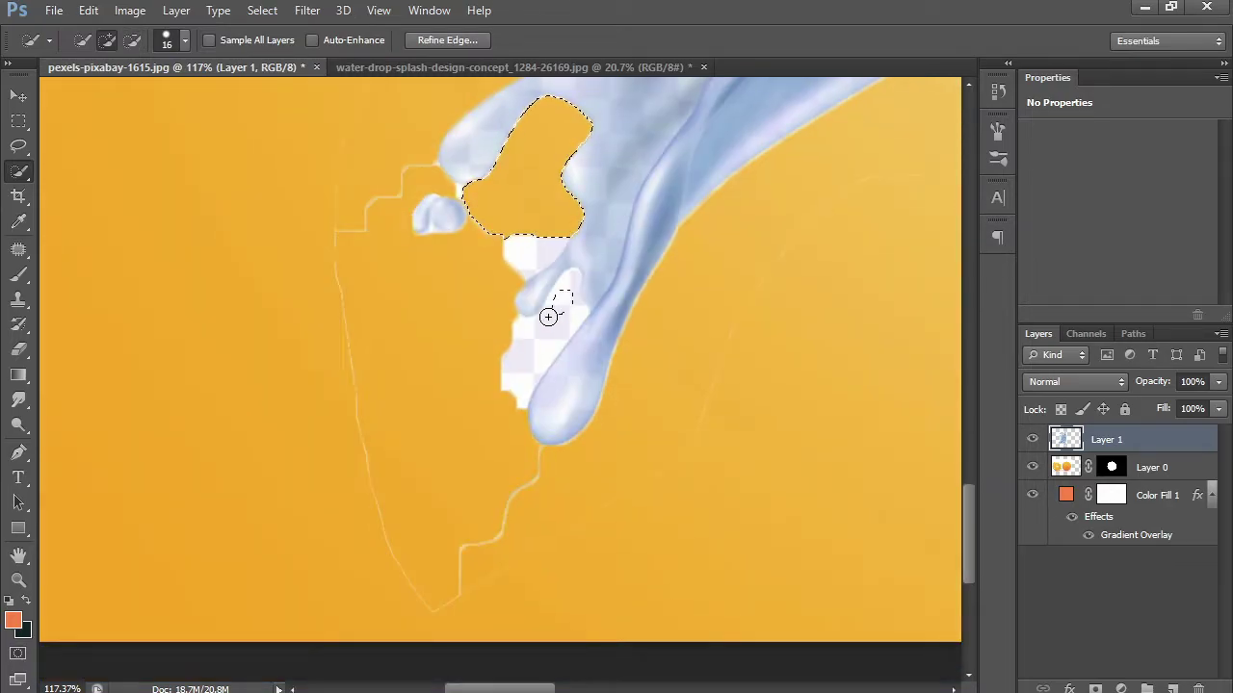
{"action": "scroll", "coordinate": [510, 276], "scroll_direction": "up", "scroll_amount": 2, "text": "alt"}
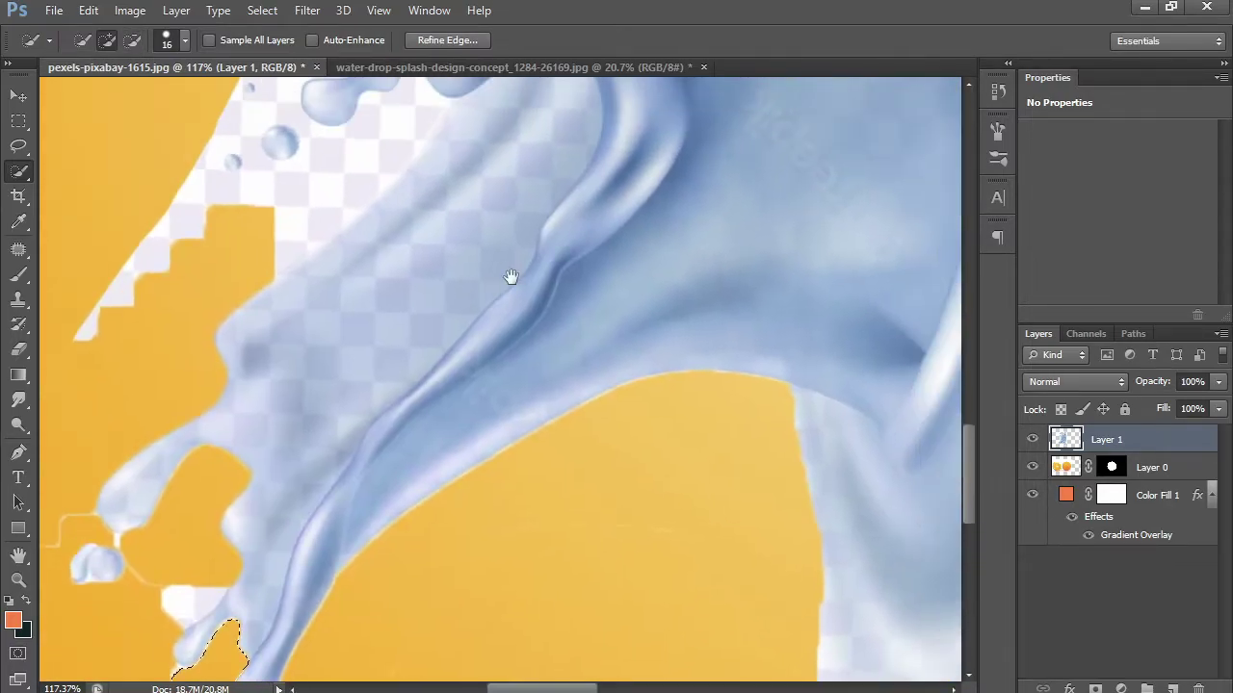
{"action": "left_click_drag", "start_coordinate": [510, 275], "coordinate": [525, 142]}
{"action": "scroll", "coordinate": [352, 324], "scroll_direction": "up", "scroll_amount": 3}
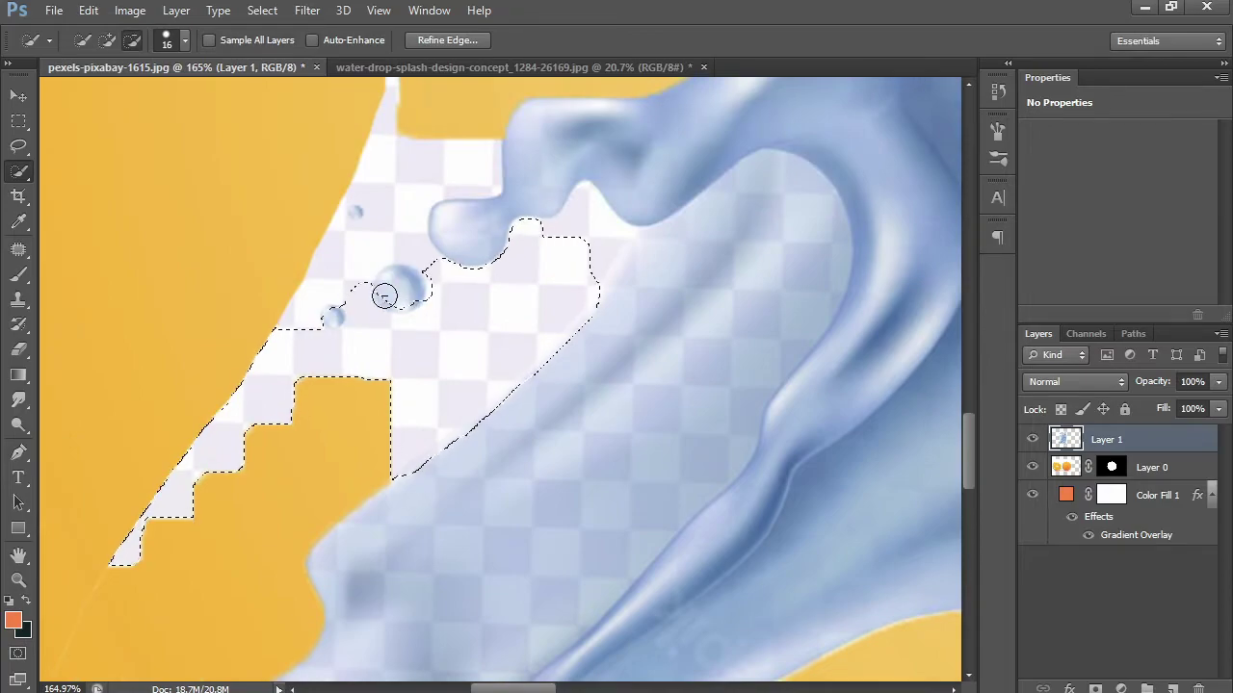
{"action": "left_click_drag", "start_coordinate": [385, 283], "coordinate": [341, 286]}
{"action": "key", "text": "Delete"}
{"action": "key", "text": "ctrl+0"}
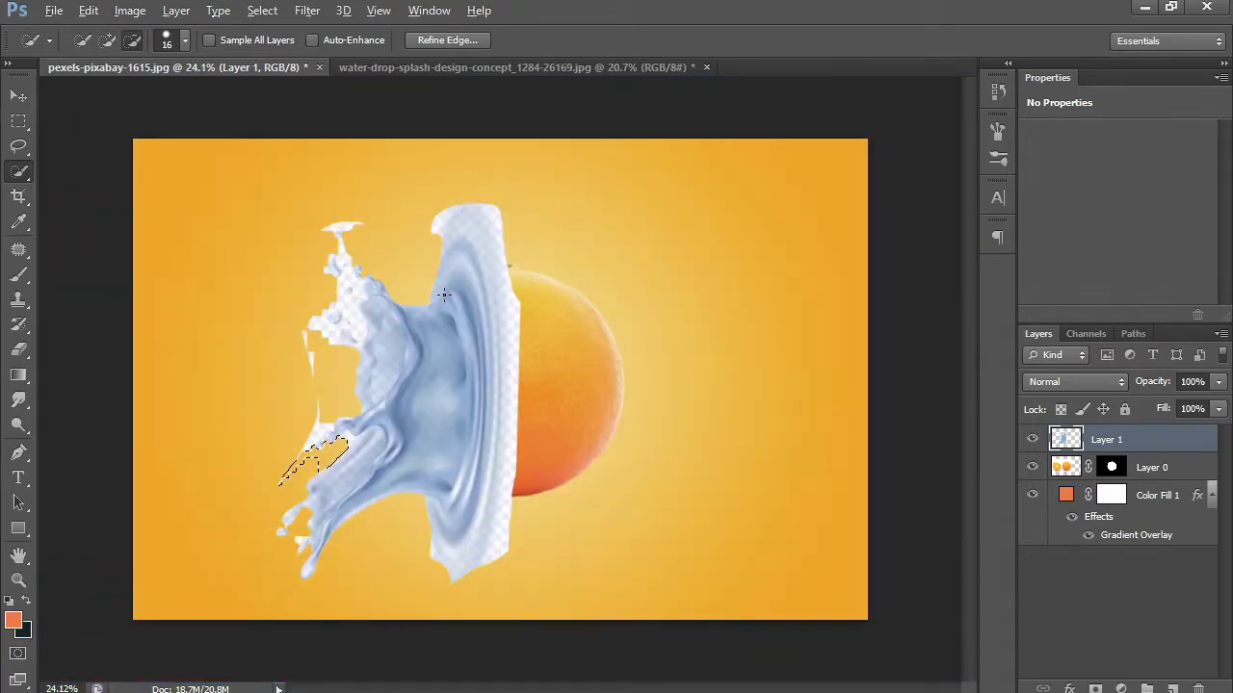
Erase the white patch and thin strands near the splash drops with the Eraser
{"action": "key", "text": "e"}
{"action": "scroll", "coordinate": [454, 357], "scroll_direction": "up", "scroll_amount": 7, "text": "alt"}
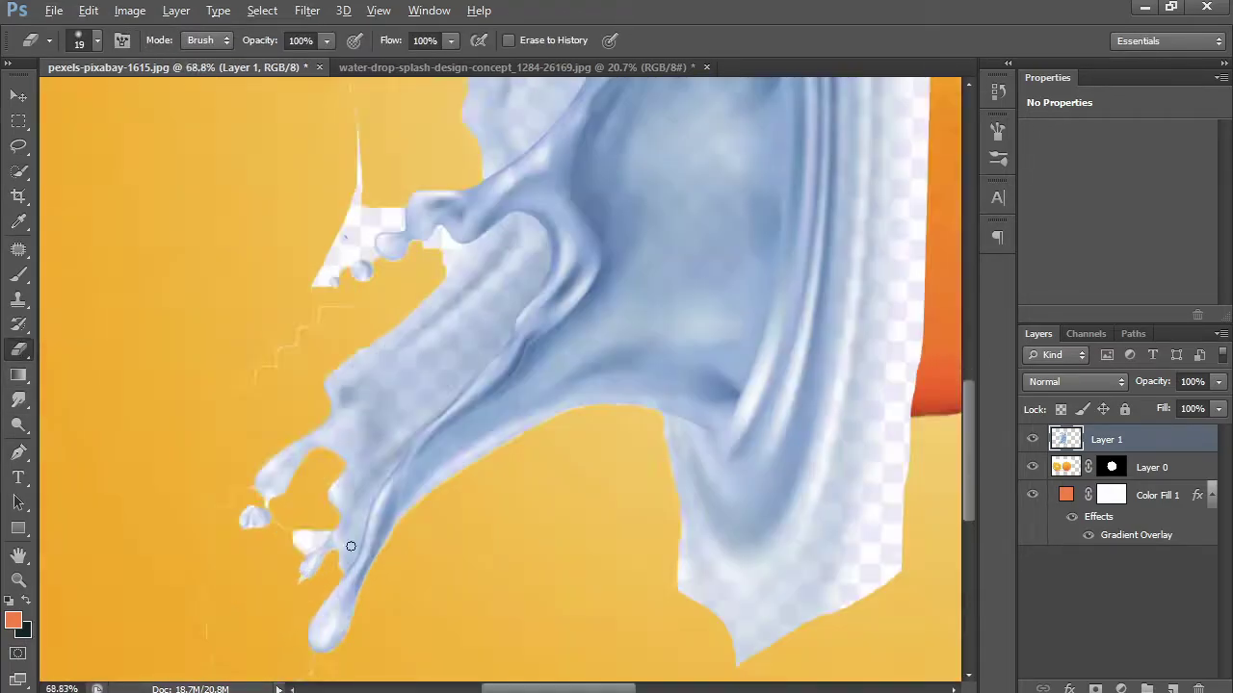
{"action": "scroll", "coordinate": [424, 261], "scroll_direction": "up", "scroll_amount": 7, "text": "alt"}
{"action": "mouse_move", "coordinate": [392, 386]}
{"action": "left_mouse_down"}
{"action": "mouse_move", "coordinate": [277, 321]}
{"action": "mouse_move", "coordinate": [336, 264]}
{"action": "left_mouse_up"}
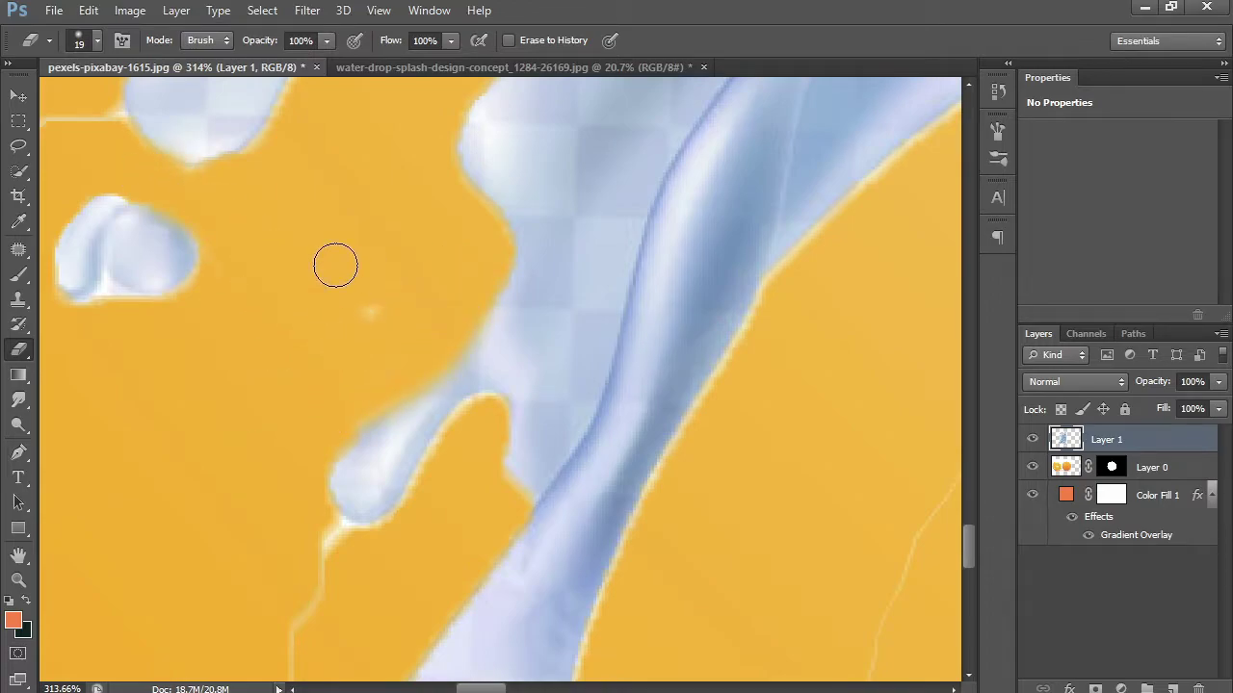
{"action": "scroll", "coordinate": [491, 196], "scroll_direction": "down", "scroll_amount": 3, "text": "alt"}
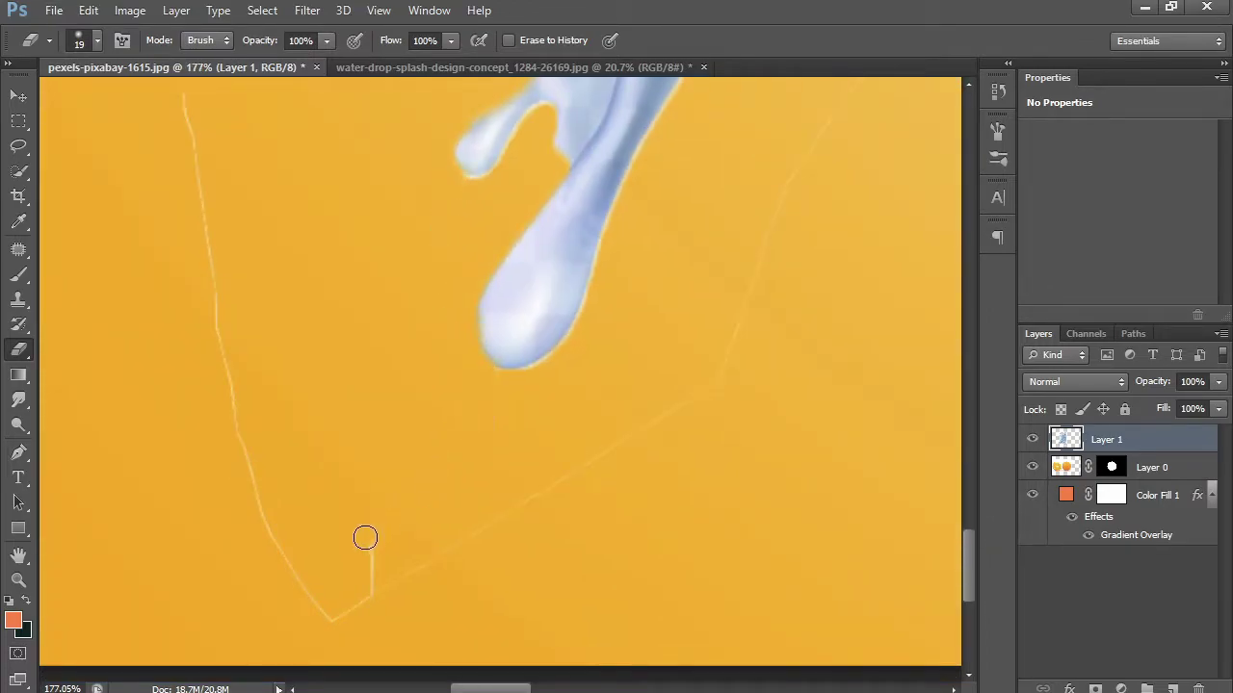
{"action": "scroll", "coordinate": [721, 440], "scroll_direction": "down", "scroll_amount": 5, "text": "alt"}
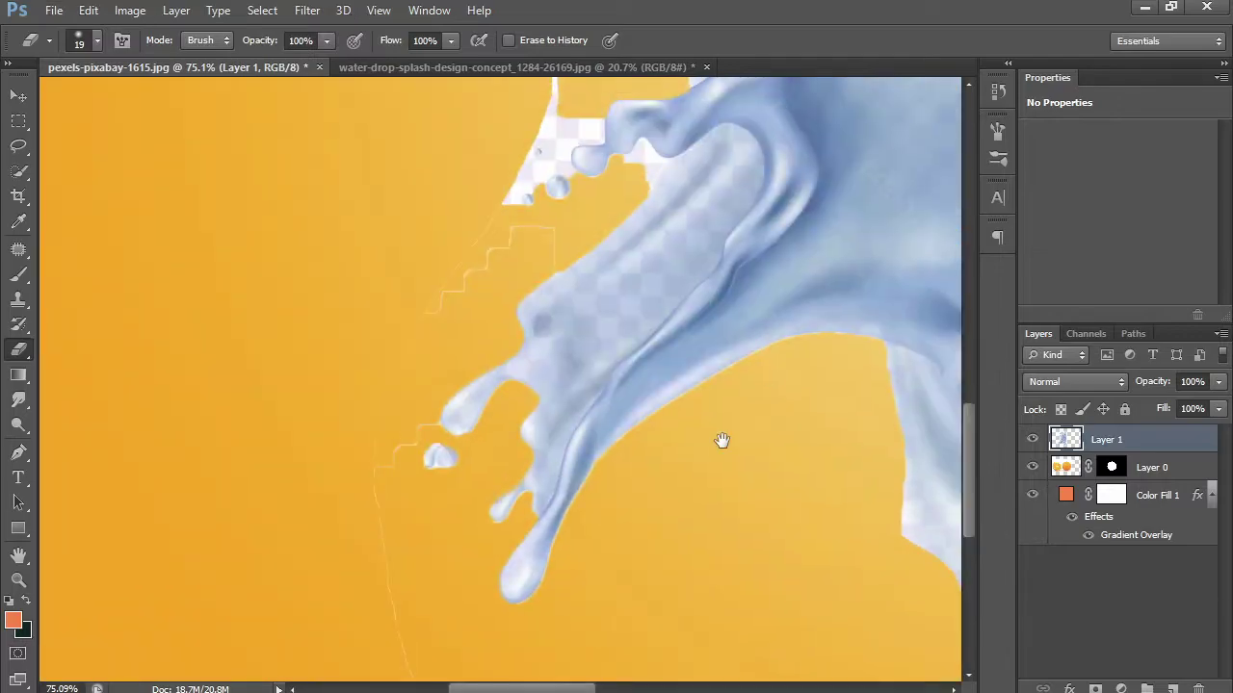
{"action": "scroll", "coordinate": [768, 554], "scroll_direction": "down", "scroll_amount": 1, "text": "alt"}
{"action": "scroll", "coordinate": [710, 520], "scroll_direction": "right", "scroll_amount": 3}
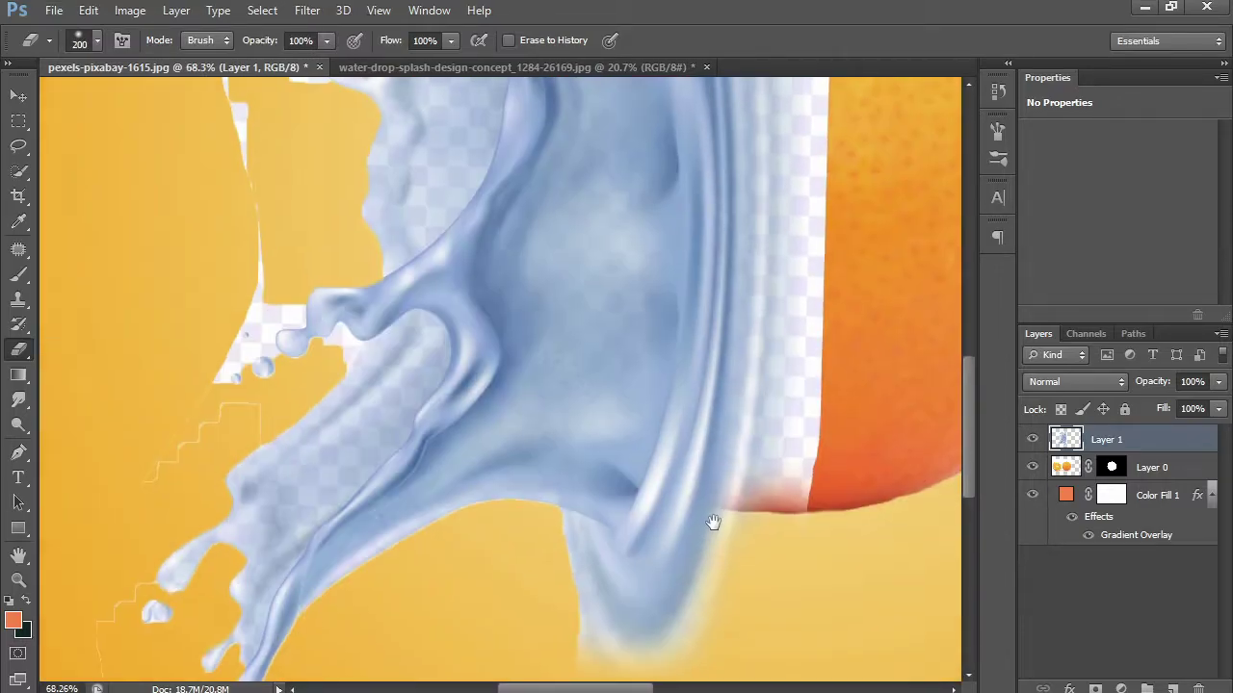
{"action": "scroll", "coordinate": [784, 264], "scroll_direction": "up", "scroll_amount": 3}
{"action": "scroll", "coordinate": [822, 410], "scroll_direction": "up", "scroll_amount": 3}
{"action": "scroll", "coordinate": [783, 284], "scroll_direction": "up", "scroll_amount": 3}
{"action": "scroll", "coordinate": [783, 284], "scroll_direction": "up", "scroll_amount": 5}
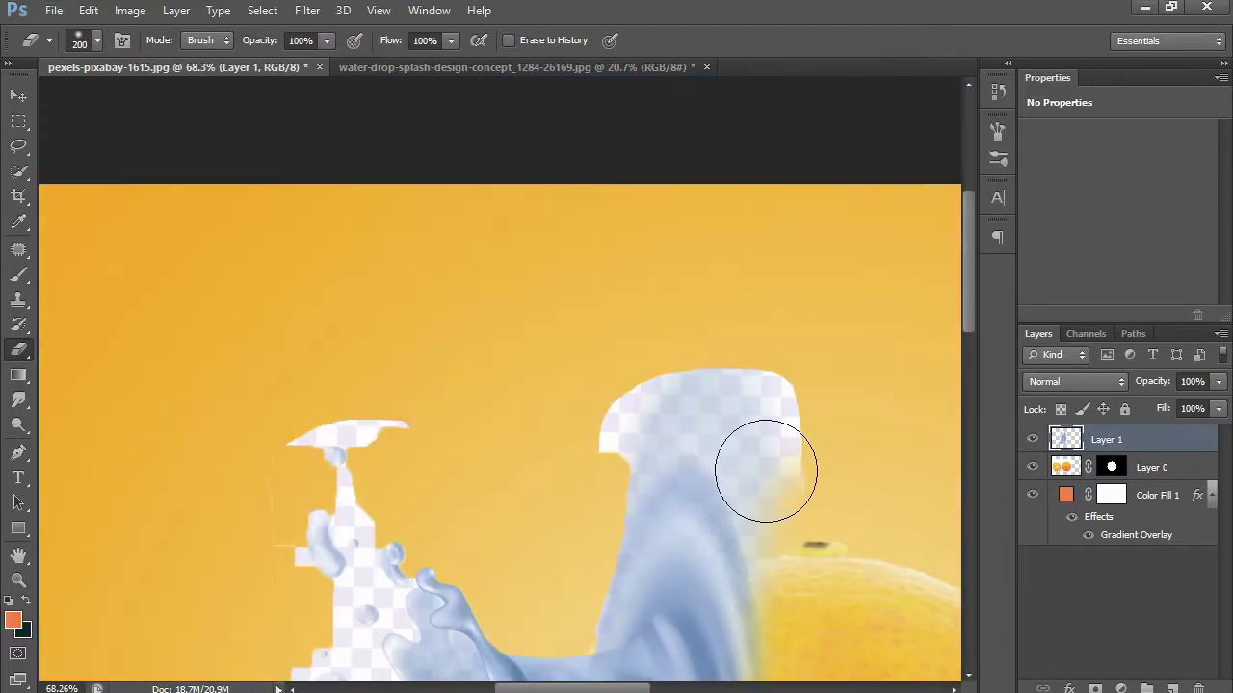
{"action": "left_click_drag", "start_coordinate": [764, 468], "coordinate": [234, 498]}
{"action": "scroll", "coordinate": [581, 278], "scroll_direction": "down", "scroll_amount": 2, "text": "alt"}
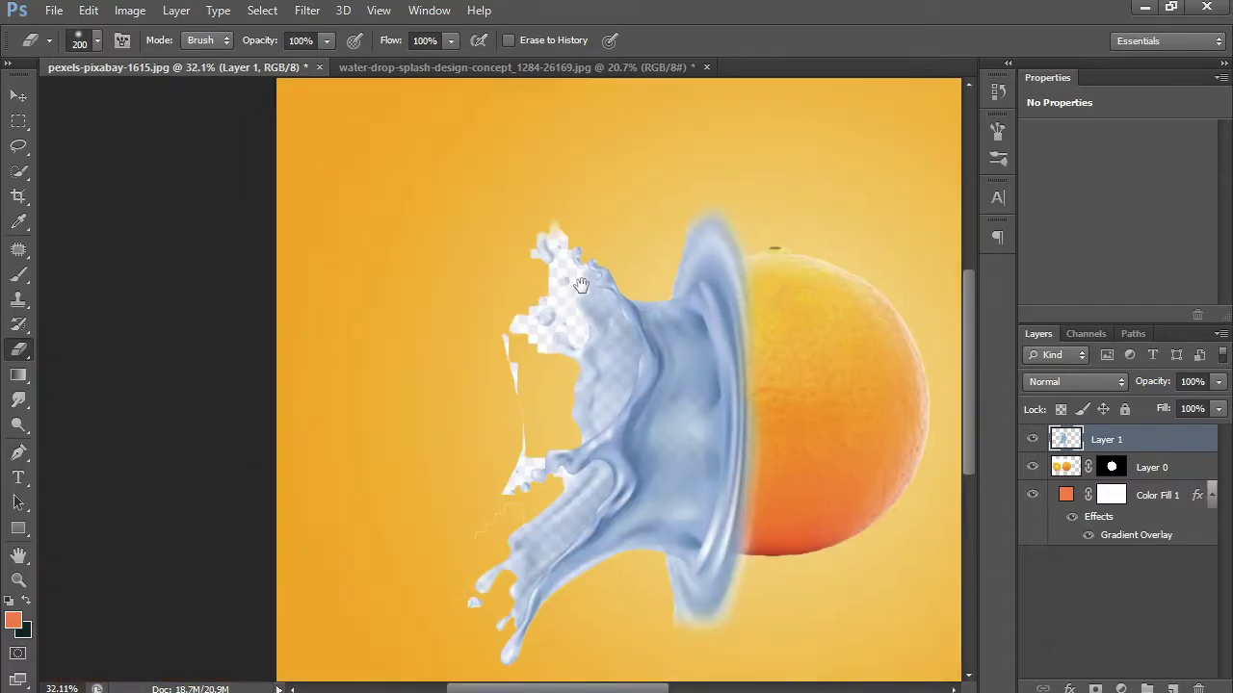
{"action": "scroll", "coordinate": [511, 495], "scroll_direction": "up", "scroll_amount": 4, "text": "alt"}
Use a smaller eraser to clean the white splash edge beside the small drops
{"action": "key", "text": "bracketleft"}
{"action": "key", "text": "bracketleft"}
{"action": "key", "text": "bracketleft"}
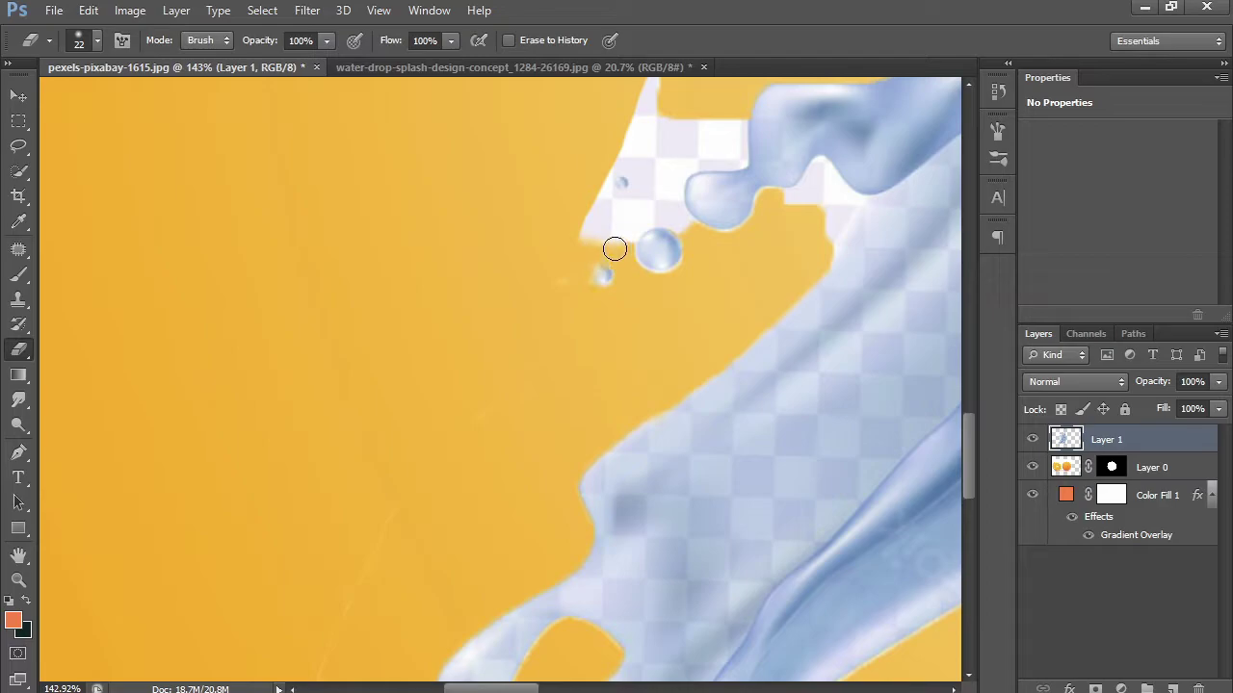
{"action": "left_click_drag", "start_coordinate": [609, 191], "coordinate": [588, 199]}
{"action": "mouse_move", "coordinate": [631, 143]}
{"action": "left_mouse_down"}
{"action": "mouse_move", "coordinate": [664, 209]}
{"action": "mouse_move", "coordinate": [659, 146]}
{"action": "left_mouse_up"}
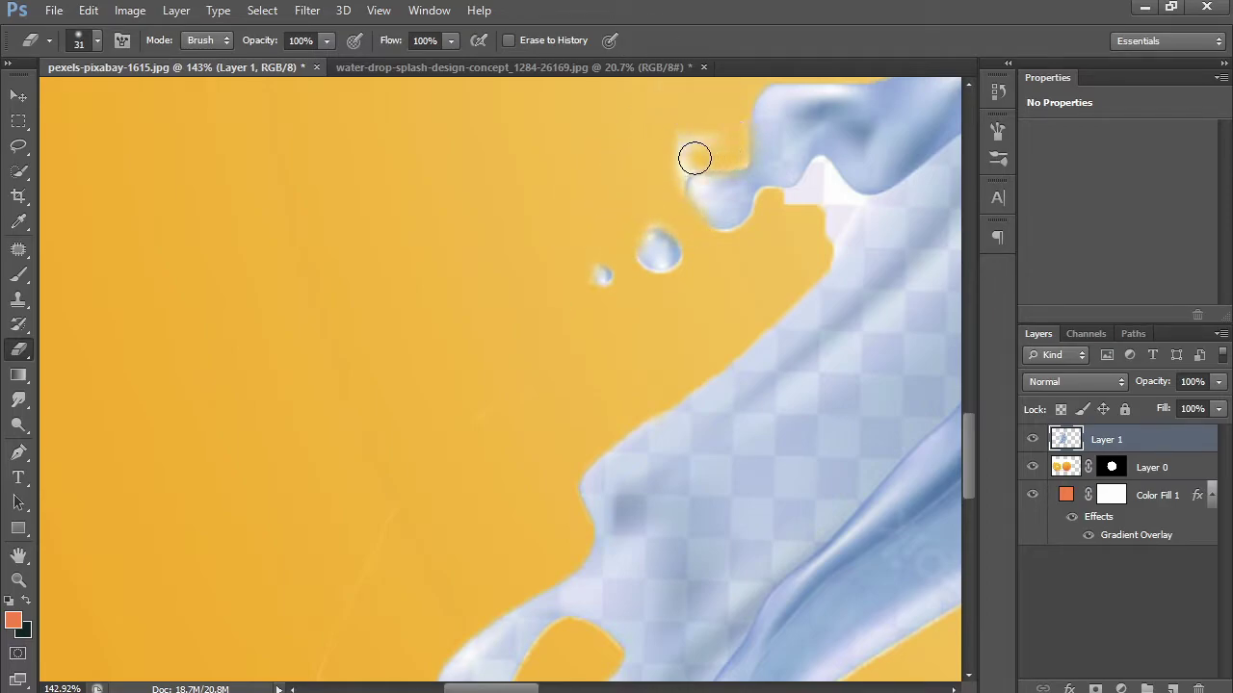
{"action": "scroll", "coordinate": [638, 196], "scroll_direction": "down", "scroll_amount": 1, "text": "alt"}
{"action": "scroll", "coordinate": [735, 248], "scroll_direction": "down", "scroll_amount": 1, "text": "alt"}
{"action": "scroll", "coordinate": [757, 228], "scroll_direction": "down", "scroll_amount": 2, "text": "alt"}
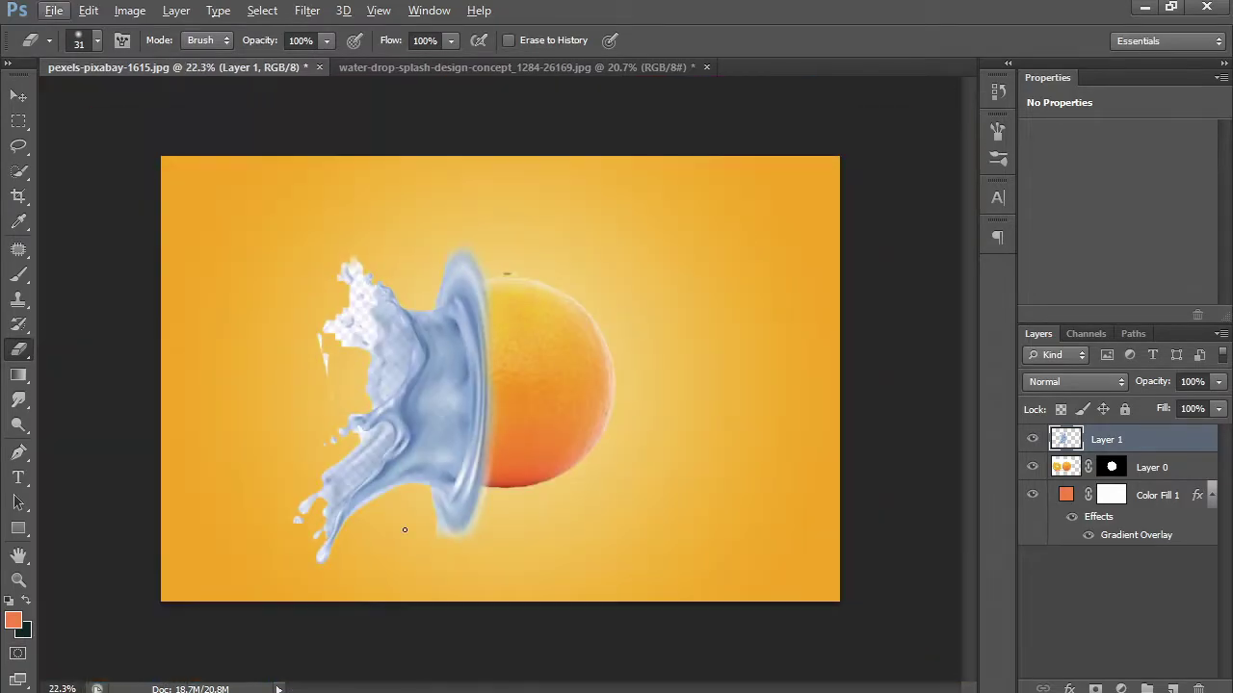
{"action": "scroll", "coordinate": [256, 467], "scroll_direction": "up", "scroll_amount": 4, "text": "alt"}
Erase the white area under the splash curl and the checker patches around the bubbles
{"action": "mouse_move", "coordinate": [255, 467]}
{"action": "left_mouse_down"}
{"action": "mouse_move", "coordinate": [225, 433]}
{"action": "mouse_move", "coordinate": [238, 508]}
{"action": "left_mouse_up"}
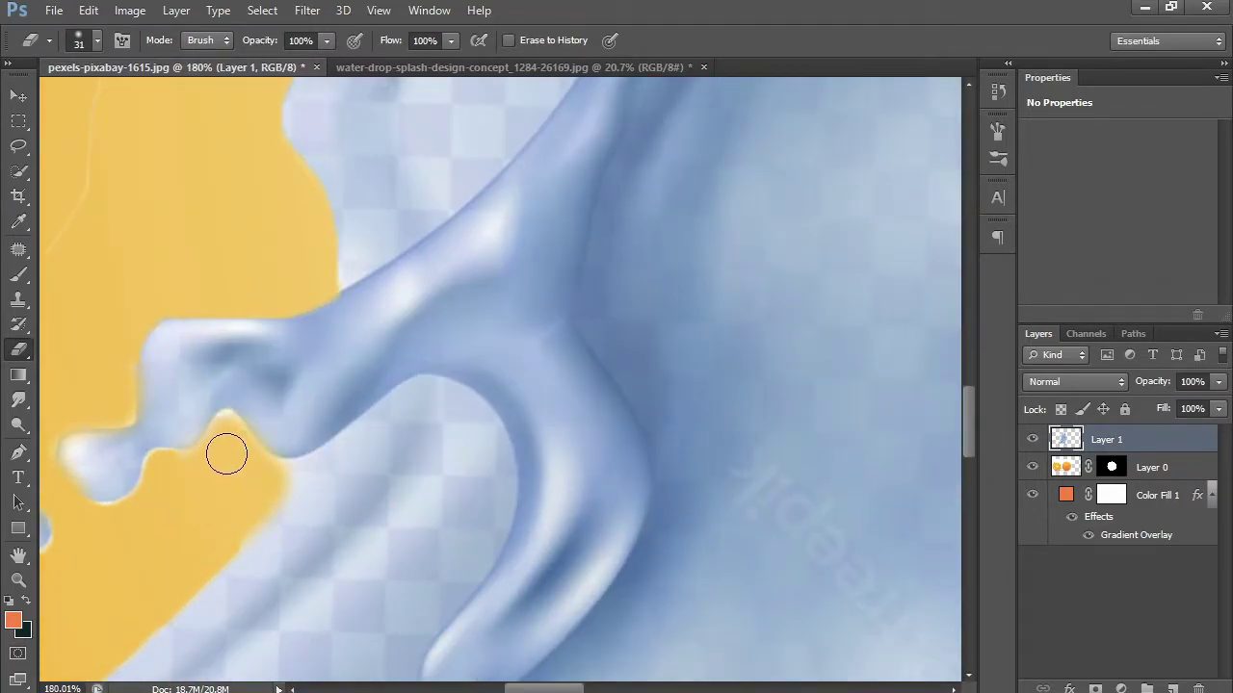
{"action": "scroll", "coordinate": [226, 454], "scroll_direction": "down", "scroll_amount": 2, "text": "alt"}
{"action": "scroll", "coordinate": [151, 414], "scroll_direction": "up", "scroll_amount": 2, "text": "alt"}
{"action": "scroll", "coordinate": [132, 248], "scroll_direction": "up", "scroll_amount": 1, "text": "alt"}
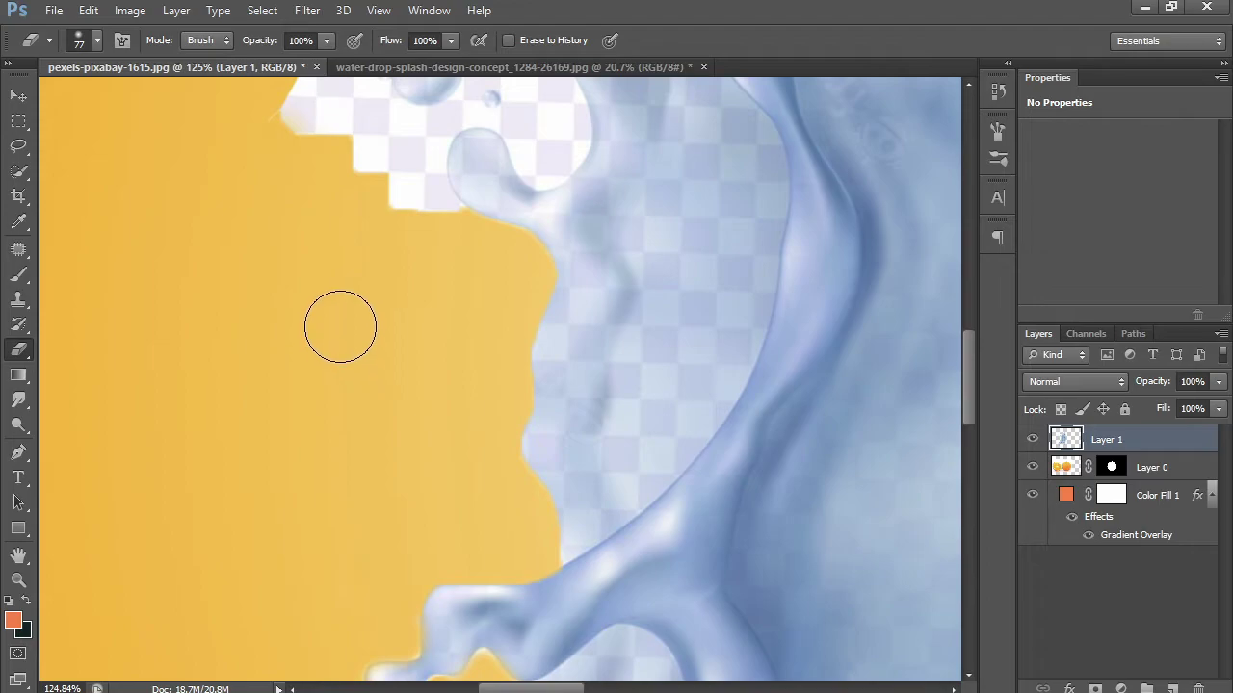
{"action": "scroll", "coordinate": [340, 326], "scroll_direction": "up", "scroll_amount": 1, "text": "alt"}
{"action": "scroll", "coordinate": [433, 427], "scroll_direction": "up", "scroll_amount": 2, "text": "alt"}
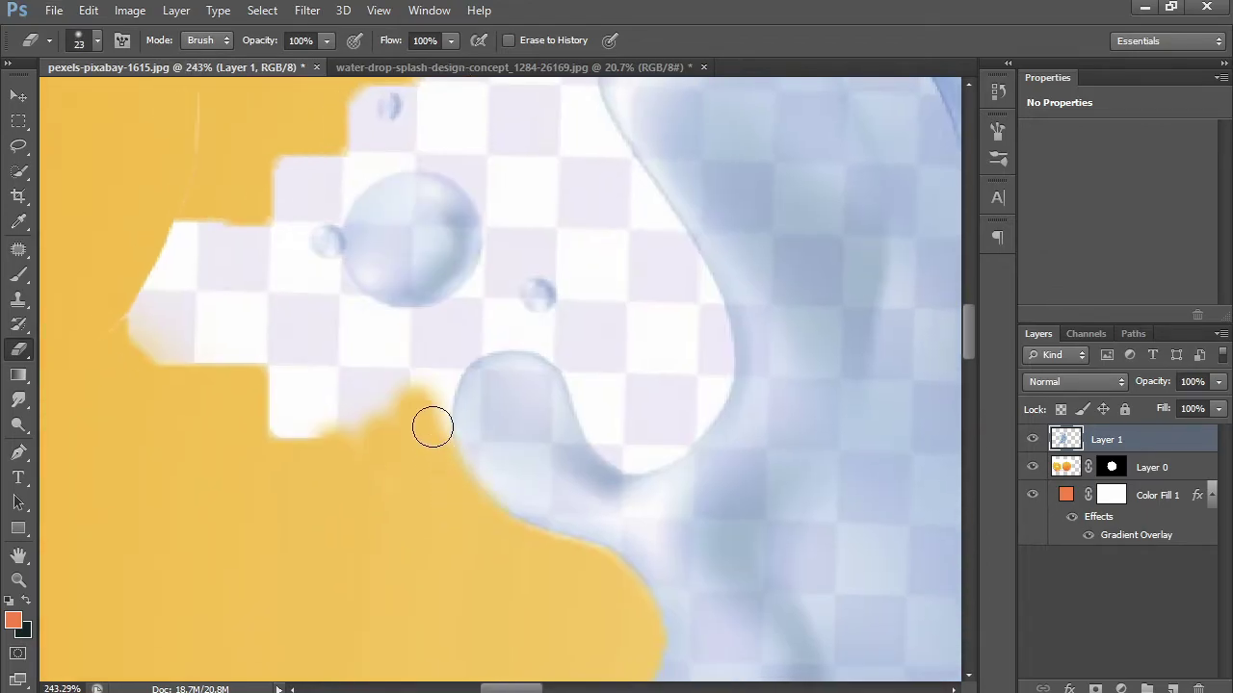
{"action": "mouse_move", "coordinate": [433, 426]}
{"action": "left_mouse_down"}
{"action": "mouse_move", "coordinate": [595, 411]}
{"action": "mouse_move", "coordinate": [727, 334]}
{"action": "mouse_move", "coordinate": [540, 92]}
{"action": "mouse_move", "coordinate": [679, 382]}
{"action": "mouse_move", "coordinate": [639, 382]}
{"action": "mouse_move", "coordinate": [614, 263]}
{"action": "left_mouse_up"}
{"action": "mouse_move", "coordinate": [668, 302]}
{"action": "left_mouse_down"}
{"action": "mouse_move", "coordinate": [457, 311]}
{"action": "mouse_move", "coordinate": [319, 228]}
{"action": "mouse_move", "coordinate": [471, 170]}
{"action": "mouse_move", "coordinate": [278, 302]}
{"action": "mouse_move", "coordinate": [201, 275]}
{"action": "mouse_move", "coordinate": [402, 344]}
{"action": "mouse_move", "coordinate": [300, 140]}
{"action": "mouse_move", "coordinate": [539, 263]}
{"action": "mouse_move", "coordinate": [610, 225]}
{"action": "left_mouse_up"}
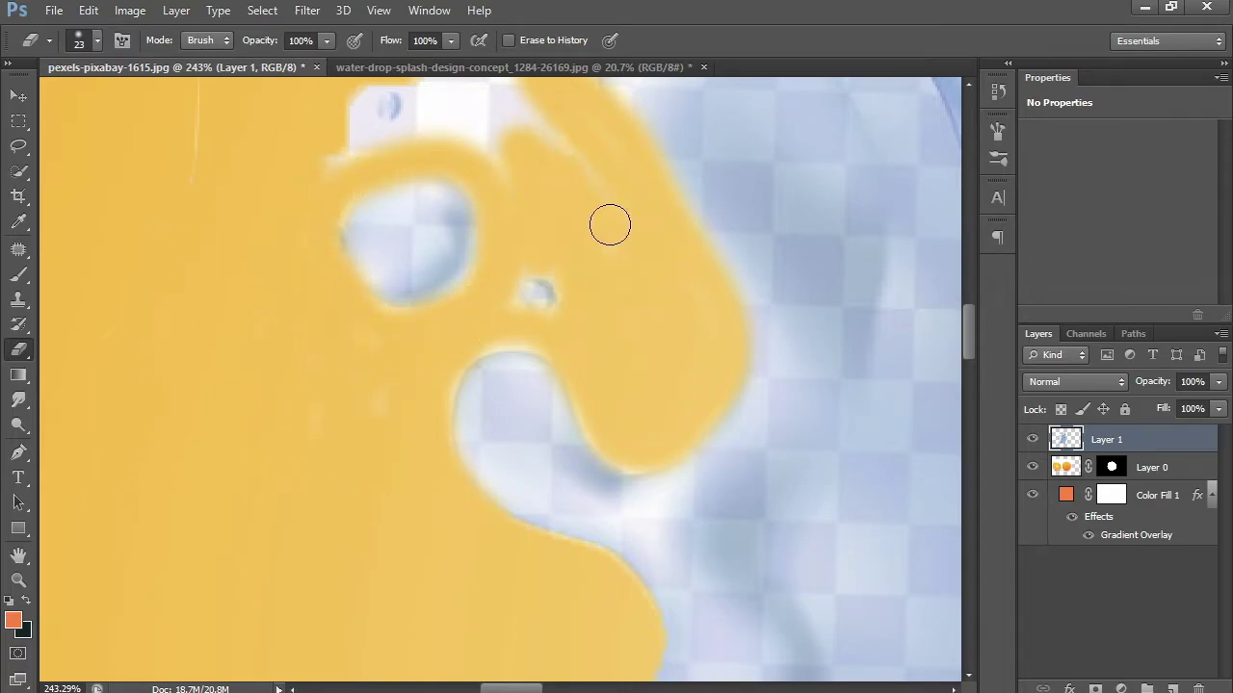
Erase along the blob's edge with a fine brush, widening the cleared area around the curve
{"action": "scroll", "coordinate": [544, 304], "scroll_direction": "down", "scroll_amount": 5}
{"action": "scroll", "coordinate": [312, 433], "scroll_direction": "down", "scroll_amount": 3}
{"action": "key", "text": "bracketright"}
{"action": "key", "text": "bracketright"}
{"action": "key", "text": "bracketright"}
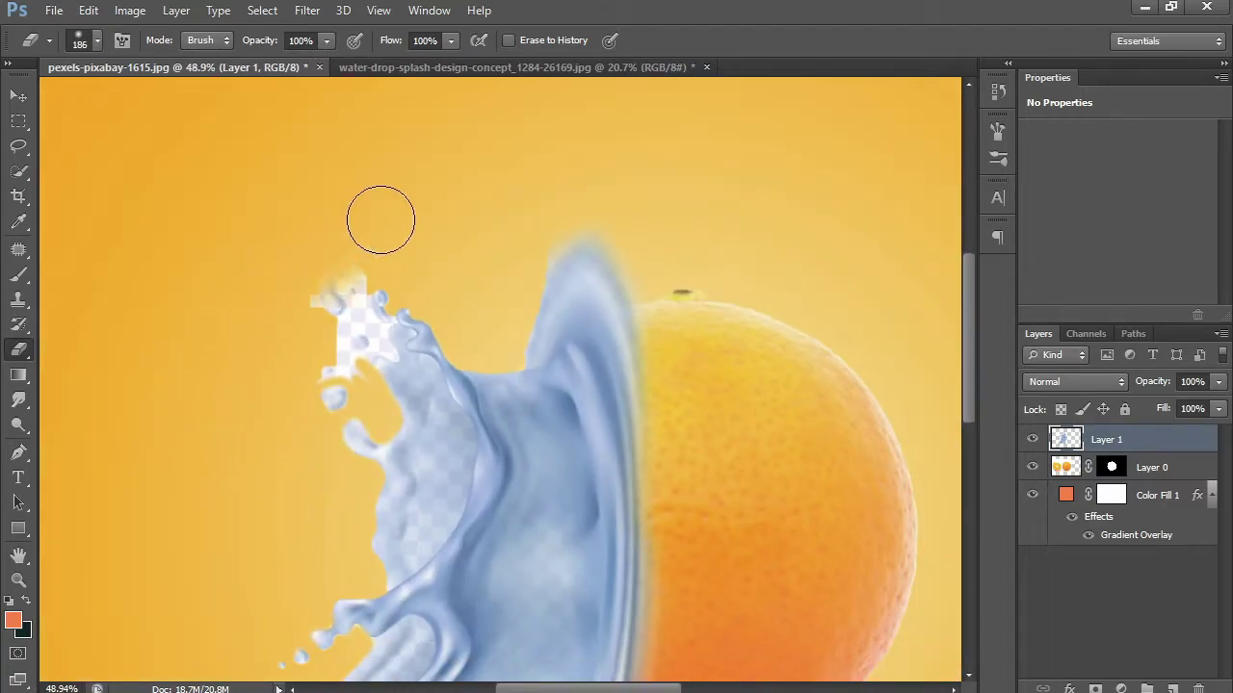
{"action": "scroll", "coordinate": [336, 298], "scroll_direction": "up", "scroll_amount": 2}
{"action": "scroll", "coordinate": [335, 298], "scroll_direction": "up", "scroll_amount": 3}
{"action": "key", "text": "bracketleft"}
{"action": "key", "text": "bracketleft"}
{"action": "key", "text": "bracketleft"}
{"action": "scroll", "coordinate": [421, 330], "scroll_direction": "up", "scroll_amount": 4}
{"action": "mouse_move", "coordinate": [533, 385]}
{"action": "left_mouse_down"}
{"action": "mouse_move", "coordinate": [586, 366]}
{"action": "mouse_move", "coordinate": [483, 544]}
{"action": "left_mouse_up"}
{"action": "scroll", "coordinate": [484, 544], "scroll_direction": "down", "scroll_amount": 5}
{"action": "mouse_move", "coordinate": [495, 215]}
{"action": "left_mouse_down"}
{"action": "mouse_move", "coordinate": [642, 606]}
{"action": "mouse_move", "coordinate": [467, 544]}
{"action": "left_mouse_up"}
{"action": "mouse_move", "coordinate": [316, 568]}
{"action": "left_mouse_down"}
{"action": "mouse_move", "coordinate": [283, 652]}
{"action": "mouse_move", "coordinate": [613, 592]}
{"action": "mouse_move", "coordinate": [559, 495]}
{"action": "mouse_move", "coordinate": [471, 539]}
{"action": "mouse_move", "coordinate": [543, 504]}
{"action": "left_mouse_up"}
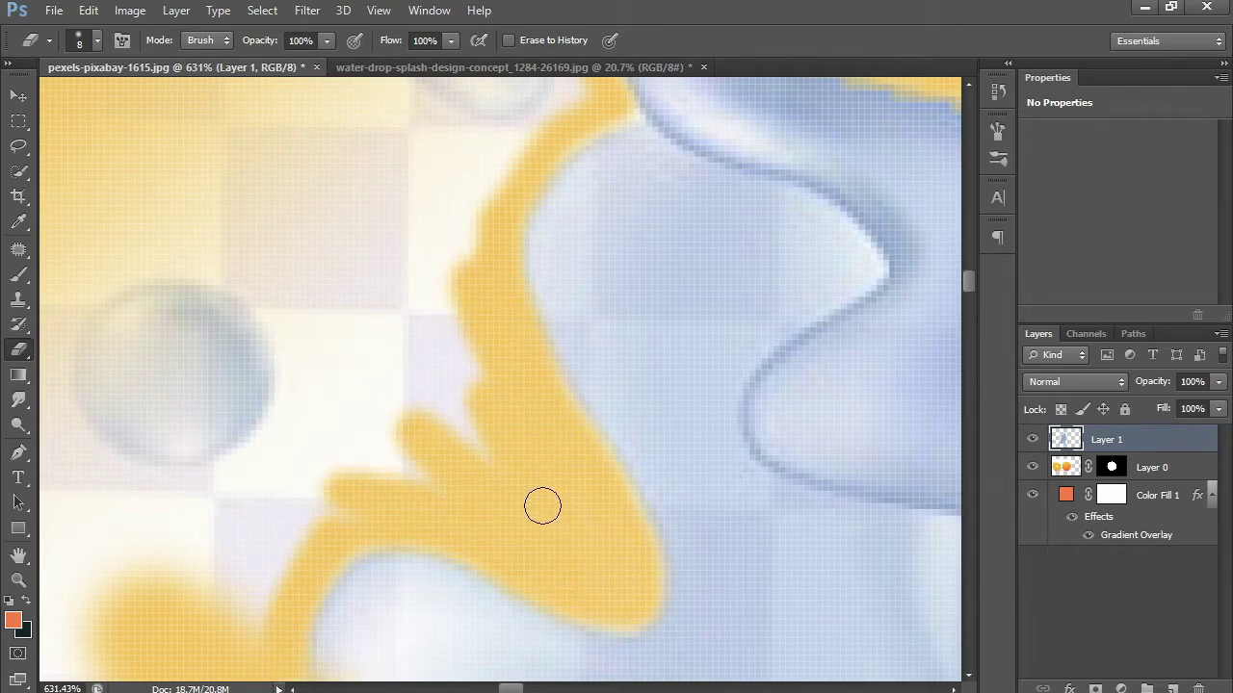
Erase the pale patch and faint drops left of the splash
{"action": "scroll", "coordinate": [462, 496], "scroll_direction": "down", "scroll_amount": 5}
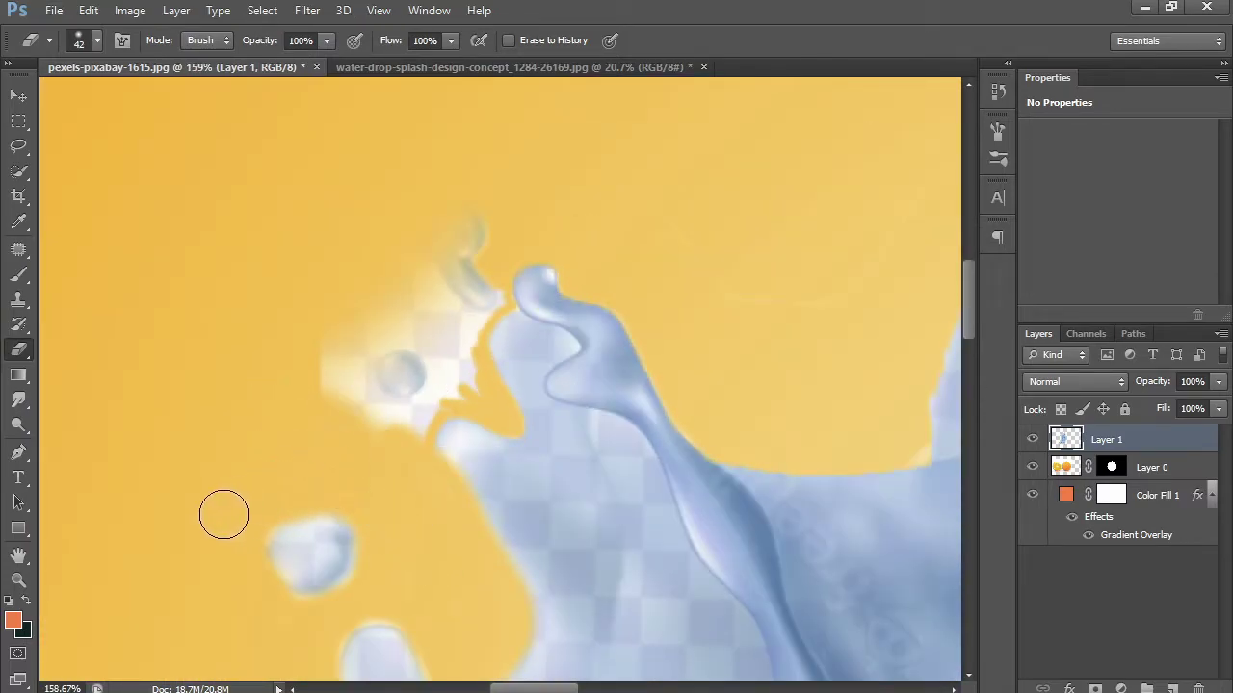
{"action": "mouse_move", "coordinate": [418, 507]}
{"action": "left_mouse_down"}
{"action": "mouse_move", "coordinate": [440, 264]}
{"action": "mouse_move", "coordinate": [468, 317]}
{"action": "mouse_move", "coordinate": [435, 376]}
{"action": "mouse_move", "coordinate": [418, 369]}
{"action": "mouse_move", "coordinate": [435, 308]}
{"action": "left_mouse_up"}
{"action": "scroll", "coordinate": [441, 313], "scroll_direction": "down", "scroll_amount": 5}
{"action": "scroll", "coordinate": [659, 278], "scroll_direction": "down", "scroll_amount": 2}
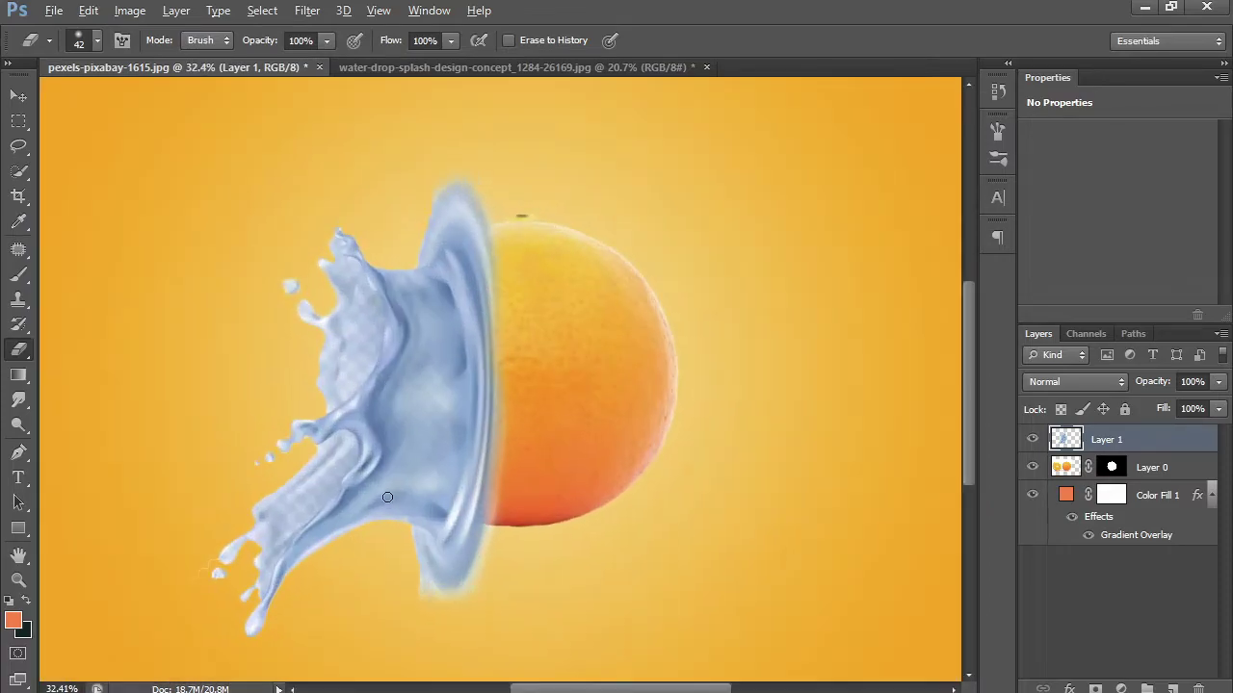
{"action": "scroll", "coordinate": [440, 253], "scroll_direction": "down", "scroll_amount": 3}
Shrink the splash to about 70% of its size
{"action": "key", "text": "ctrl+t"}
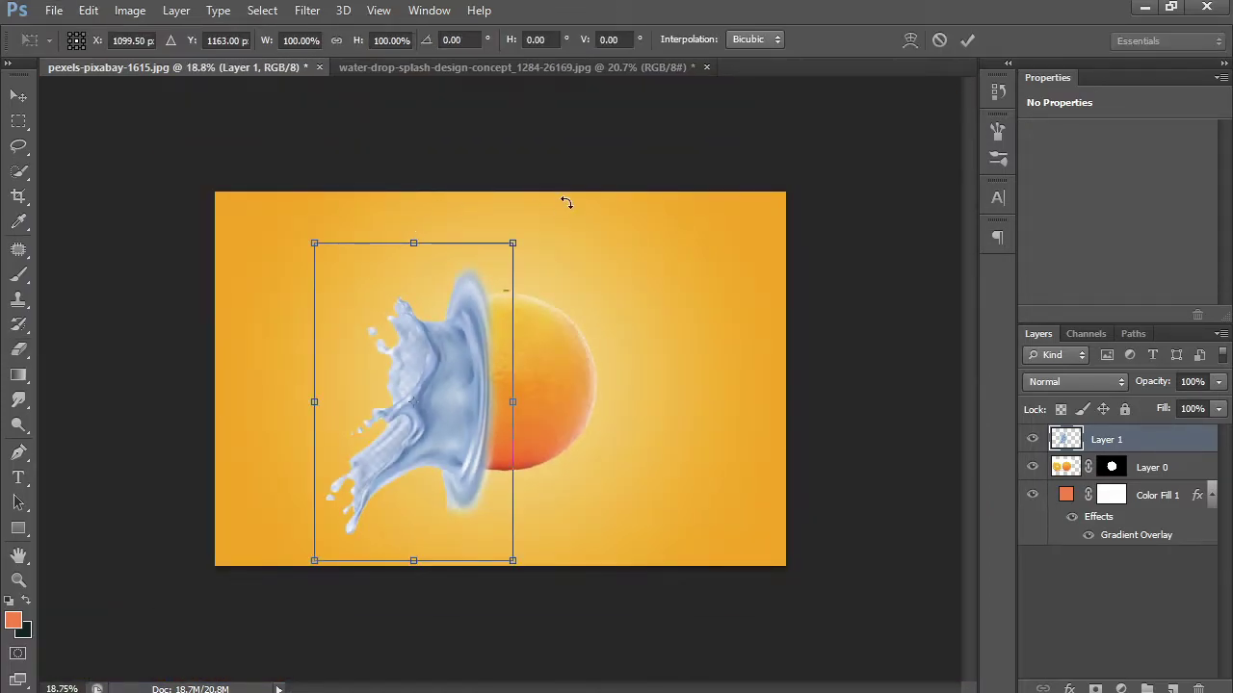
{"action": "left_click_drag", "start_coordinate": [518, 245], "coordinate": [478, 280]}
{"action": "scroll", "coordinate": [470, 354], "scroll_direction": "up", "scroll_amount": 3}
Warp the splash's right side so it curves around the orange's left edge
{"action": "right_click", "coordinate": [356, 392]}
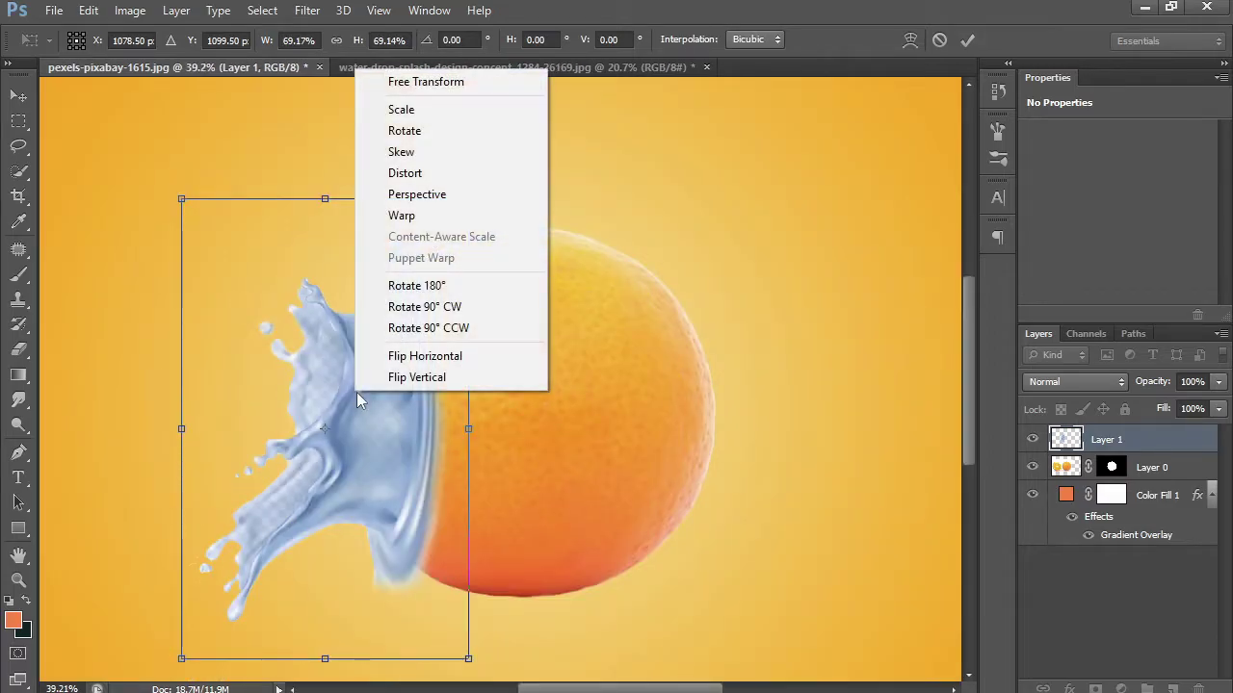
{"action": "left_click", "coordinate": [438, 215]}
{"action": "left_click_drag", "start_coordinate": [440, 416], "coordinate": [398, 417]}
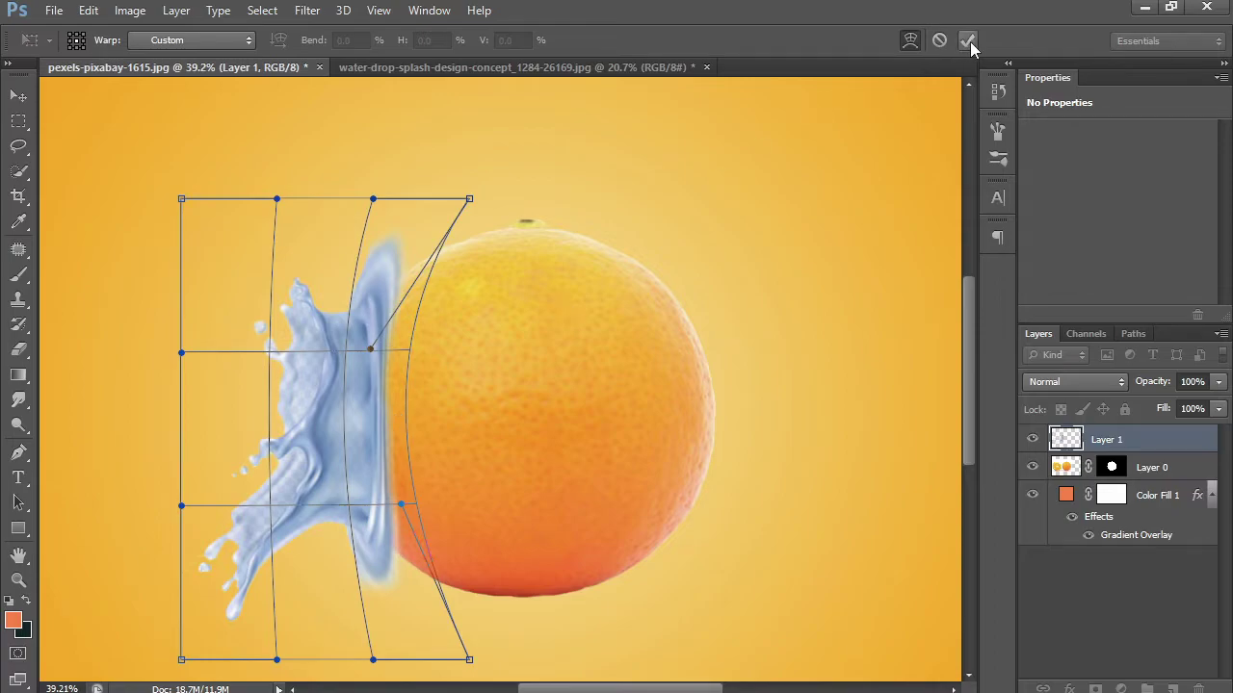
{"action": "left_click_drag", "start_coordinate": [470, 200], "coordinate": [520, 200]}
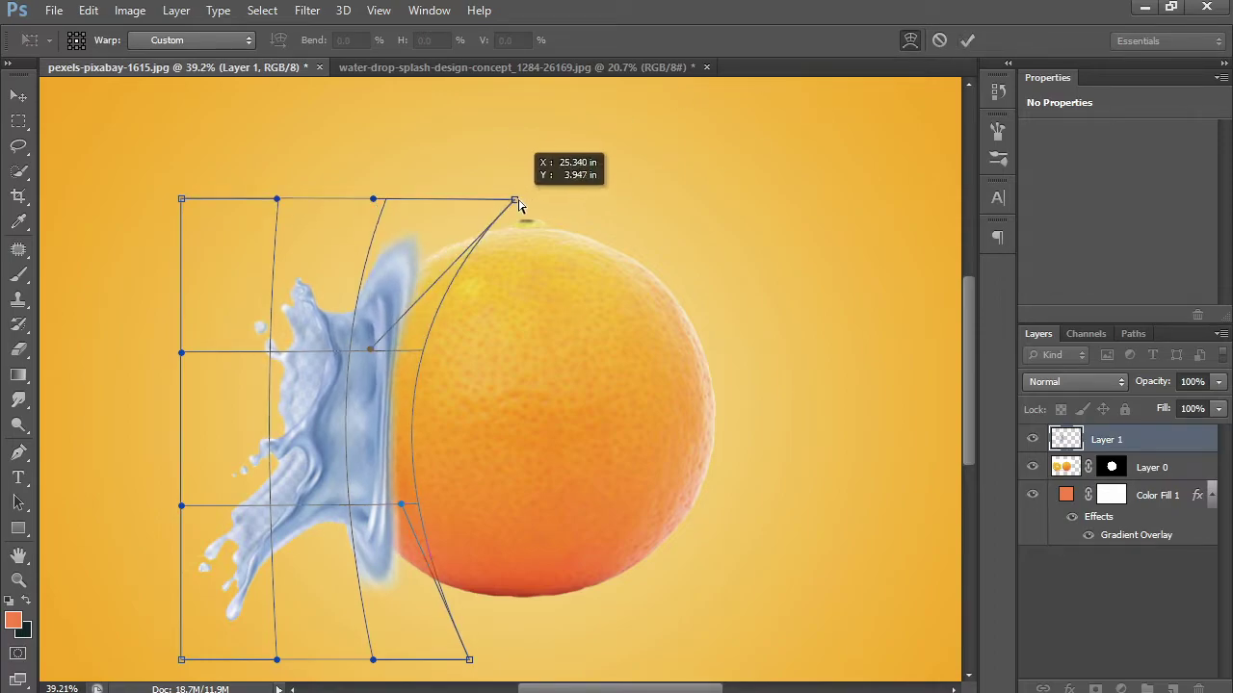
{"action": "left_click_drag", "start_coordinate": [470, 664], "coordinate": [516, 653]}
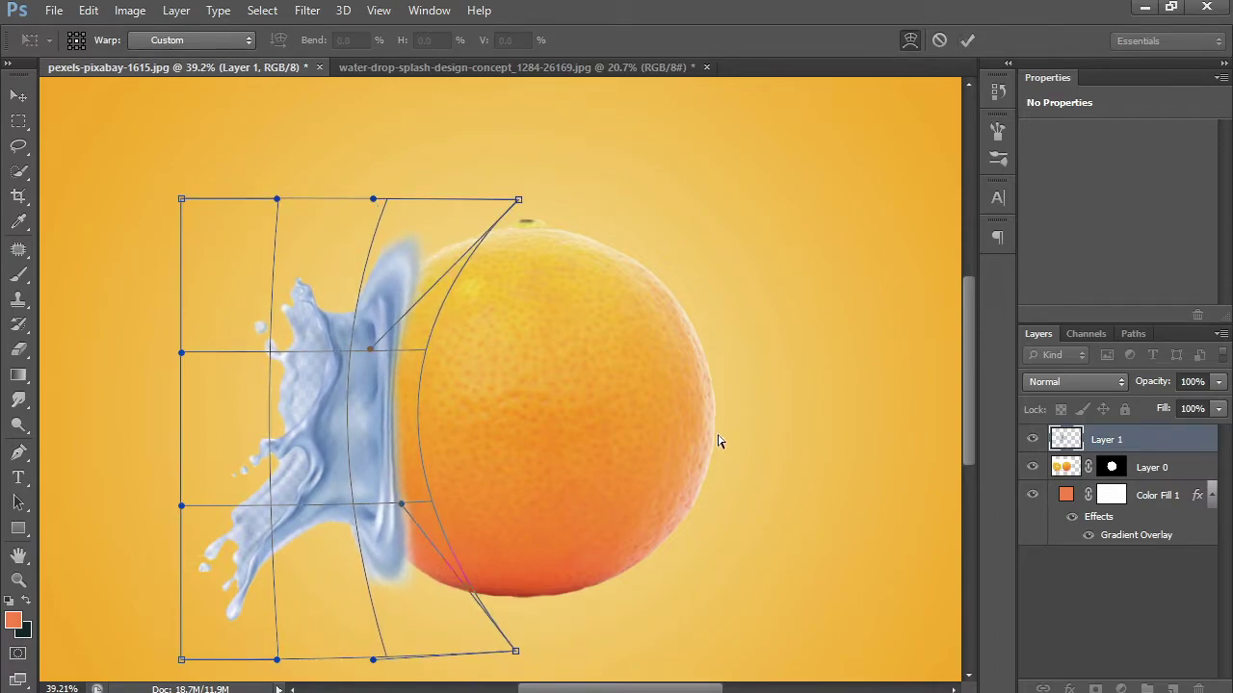
{"action": "left_click_drag", "start_coordinate": [430, 529], "coordinate": [407, 520]}
{"action": "left_click_drag", "start_coordinate": [420, 314], "coordinate": [402, 303]}
{"action": "key", "text": "Return"}
Nudge the splash slightly right and rescale it to about 93.7%
{"action": "key", "text": "e"}
{"action": "scroll", "coordinate": [486, 383], "scroll_direction": "down", "scroll_amount": 4}
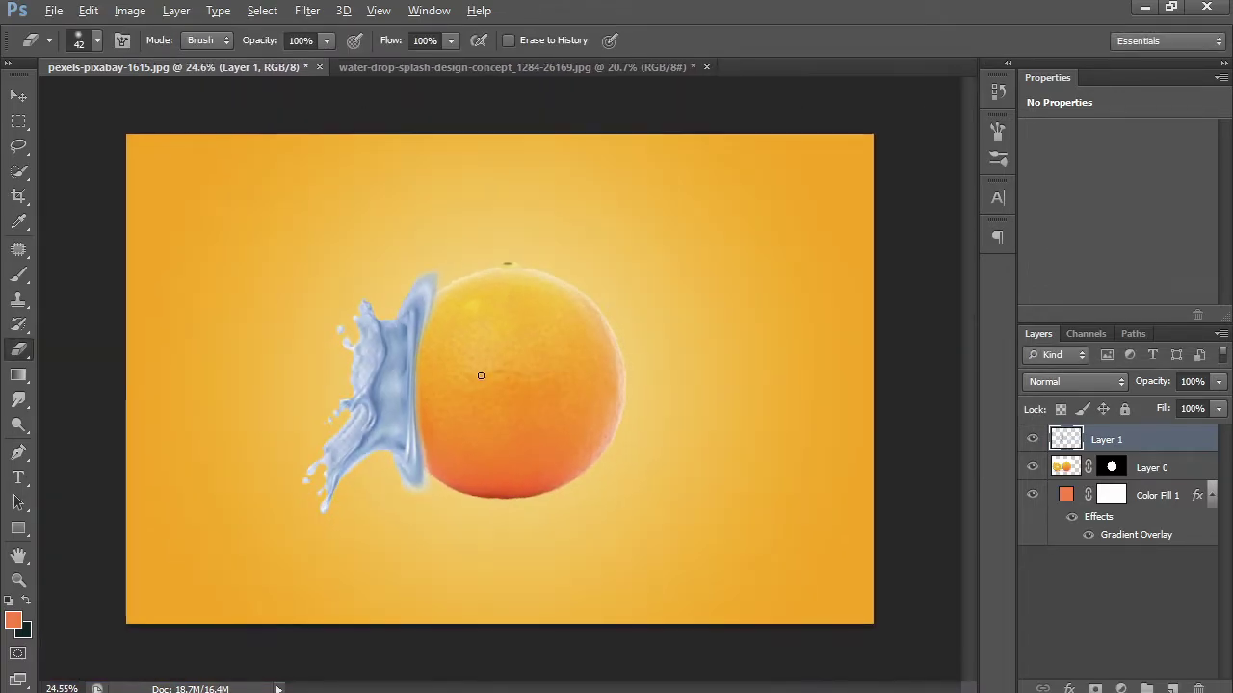
{"action": "key", "text": "ctrl+t"}
{"action": "left_click_drag", "start_coordinate": [474, 252], "coordinate": [452, 328]}
{"action": "left_click_drag", "start_coordinate": [480, 266], "coordinate": [486, 258]}
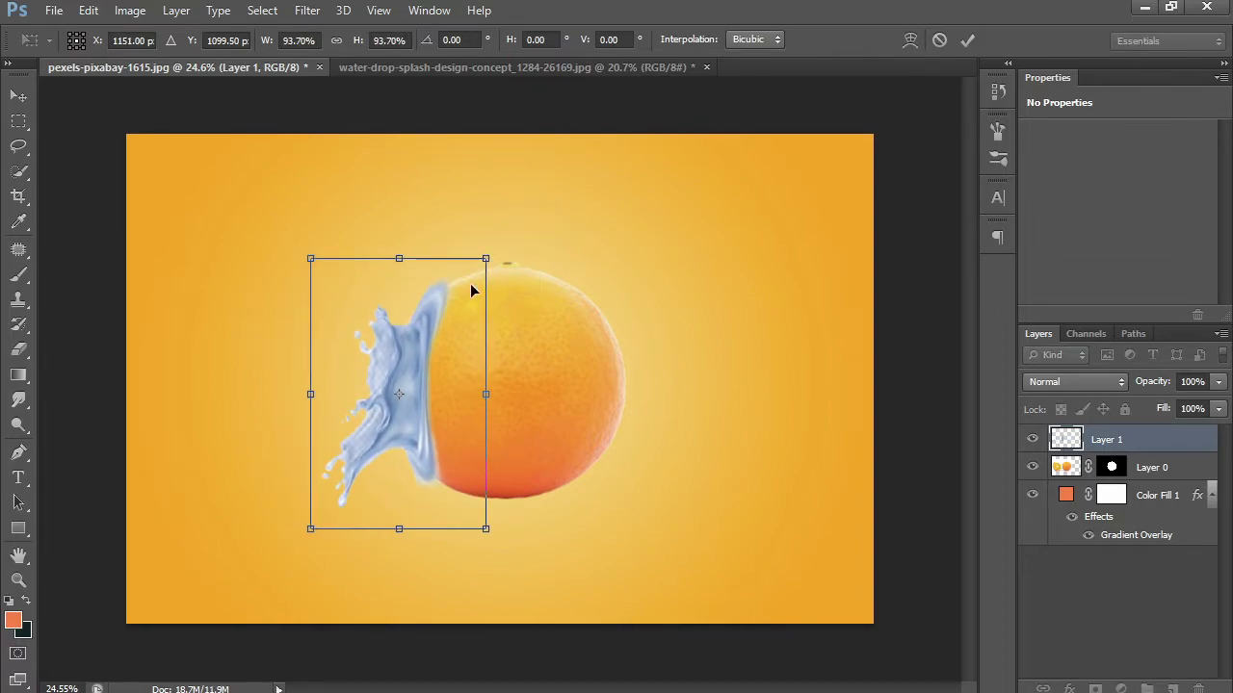
{"action": "key", "text": "Return"}
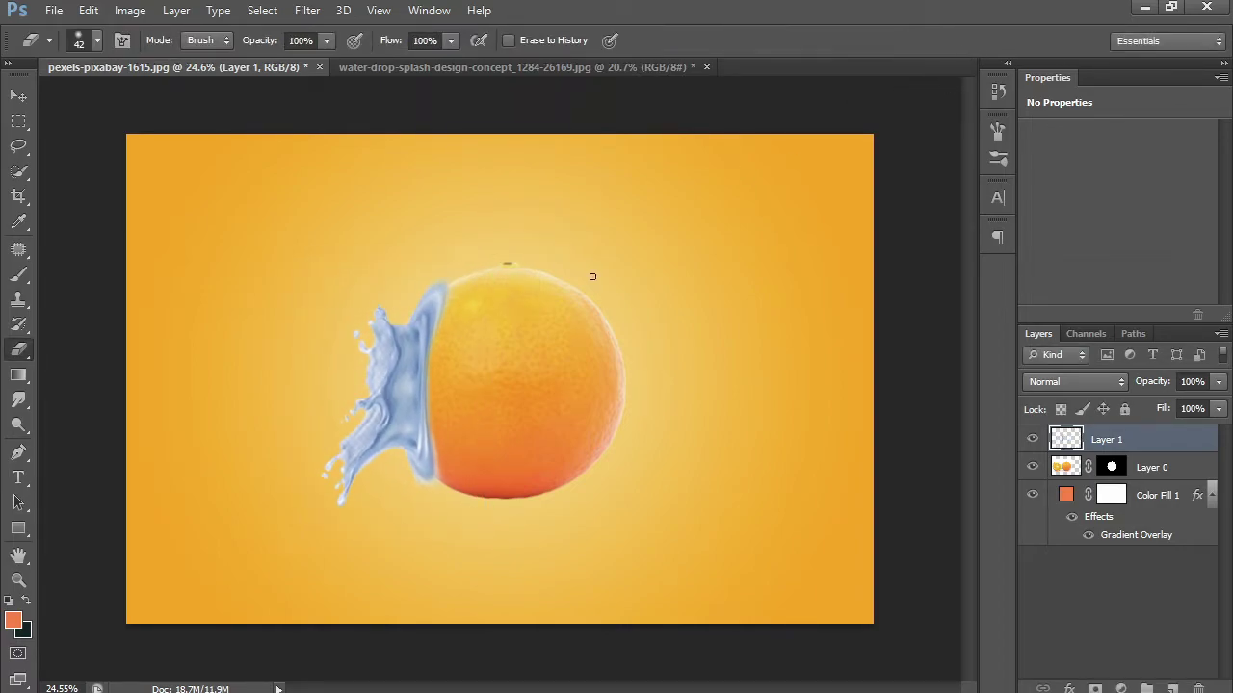
{"action": "scroll", "coordinate": [418, 310], "scroll_direction": "up", "scroll_amount": 4}
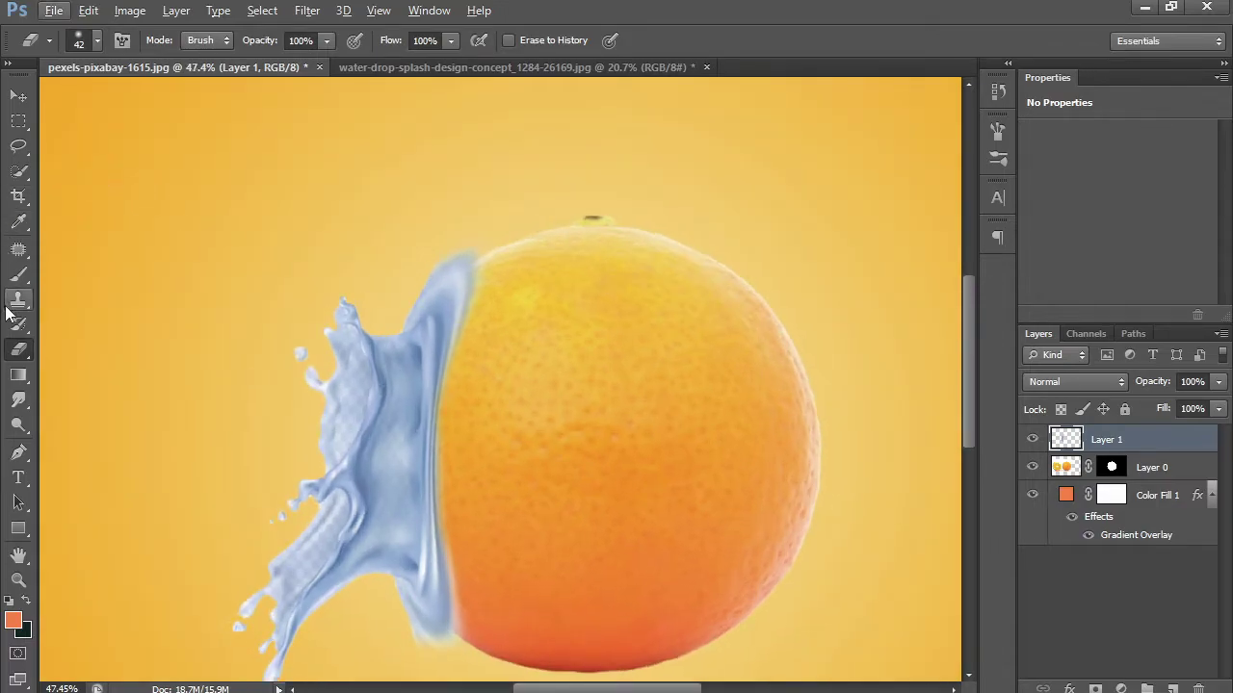
Add a Hue/Saturation layer clipped to Layer 1, colorized at Hue 30, Saturation 97
{"action": "left_click", "coordinate": [1121, 690]}
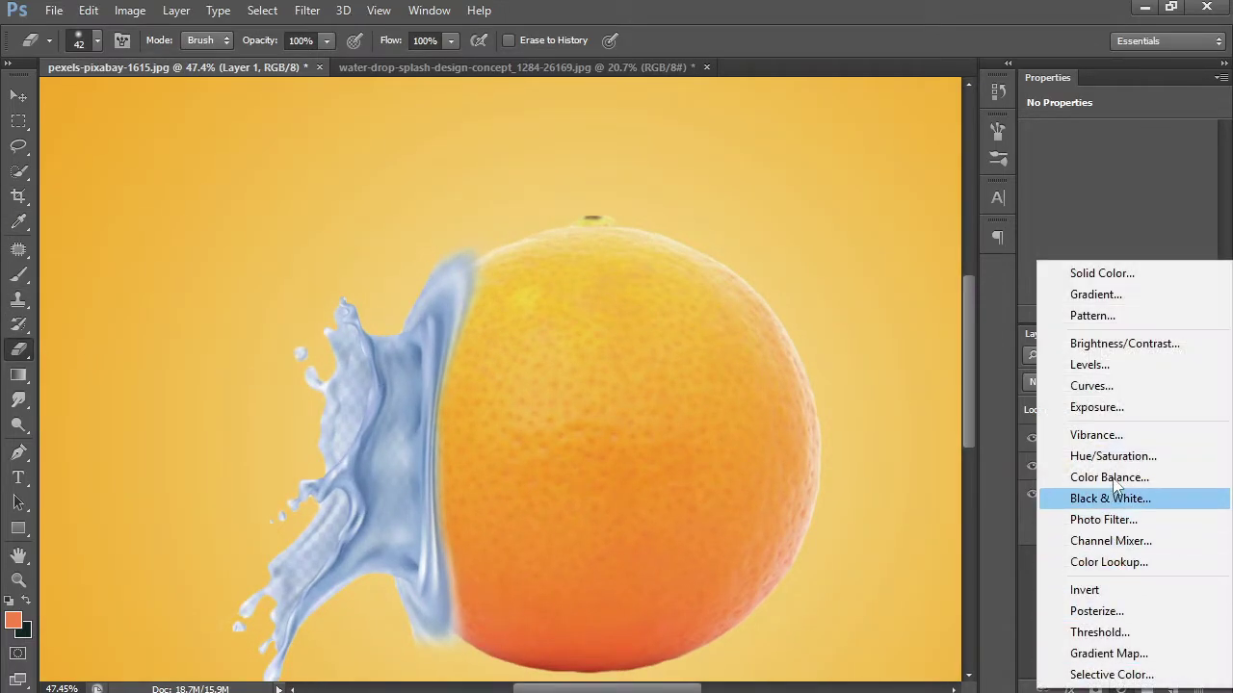
{"action": "left_click", "coordinate": [1098, 460]}
{"action": "scroll", "coordinate": [1114, 287], "scroll_direction": "down", "scroll_amount": 2}
{"action": "left_click", "coordinate": [1086, 316]}
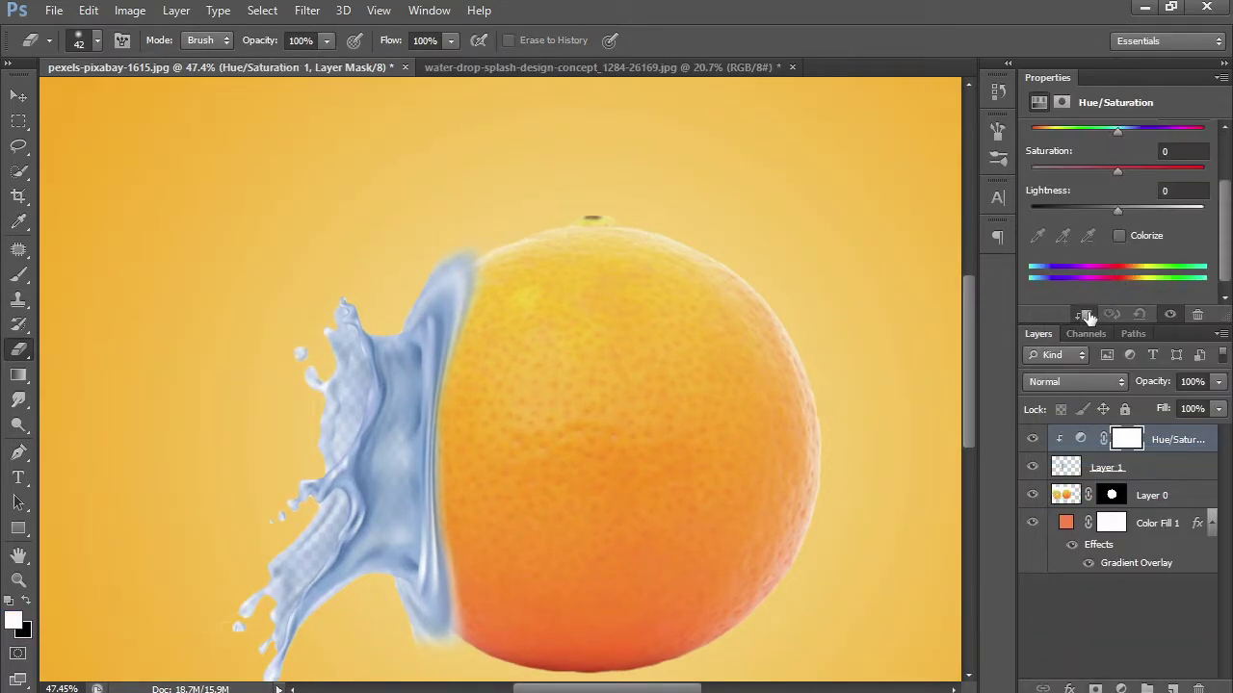
{"action": "left_click", "coordinate": [1120, 235]}
{"action": "left_click_drag", "start_coordinate": [1083, 251], "coordinate": [1199, 249]}
{"action": "left_click_drag", "start_coordinate": [1037, 208], "coordinate": [1044, 208]}
{"action": "scroll", "coordinate": [713, 318], "scroll_direction": "down", "scroll_amount": 3}
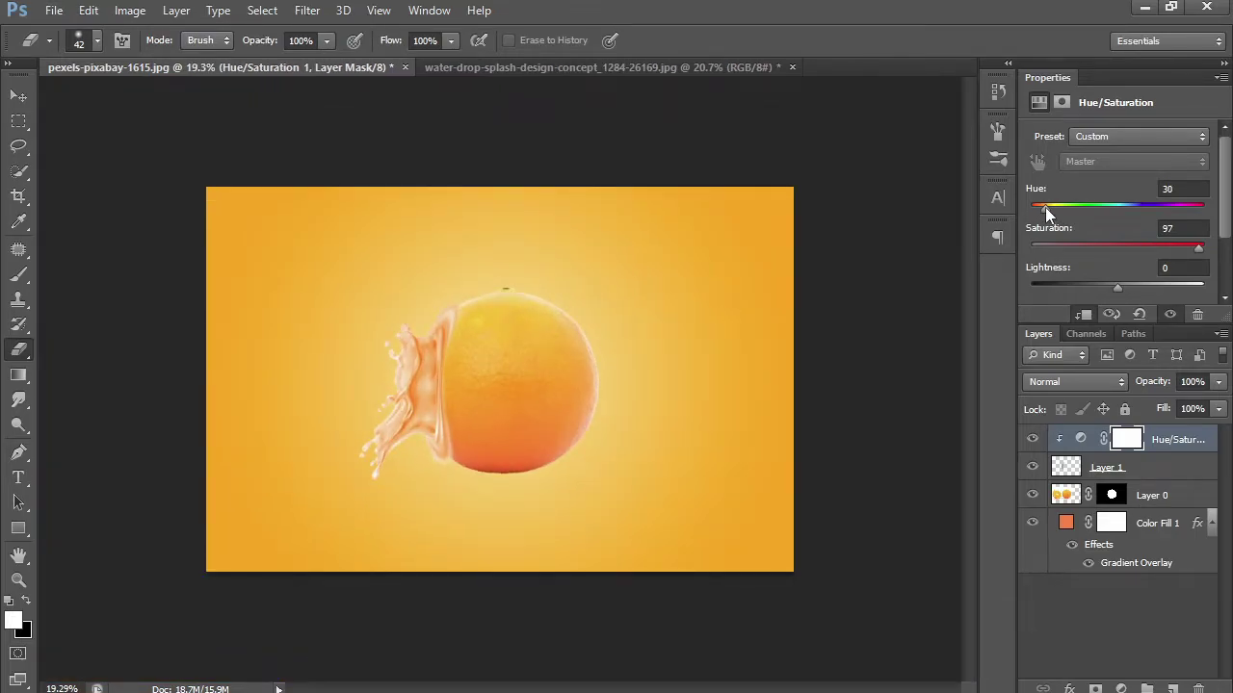
{"action": "scroll", "coordinate": [523, 350], "scroll_direction": "up", "scroll_amount": 3}
On Layer 1, erase the splash's faint top tip and its overlap on the orange's bottom
{"action": "left_click", "coordinate": [1058, 469]}
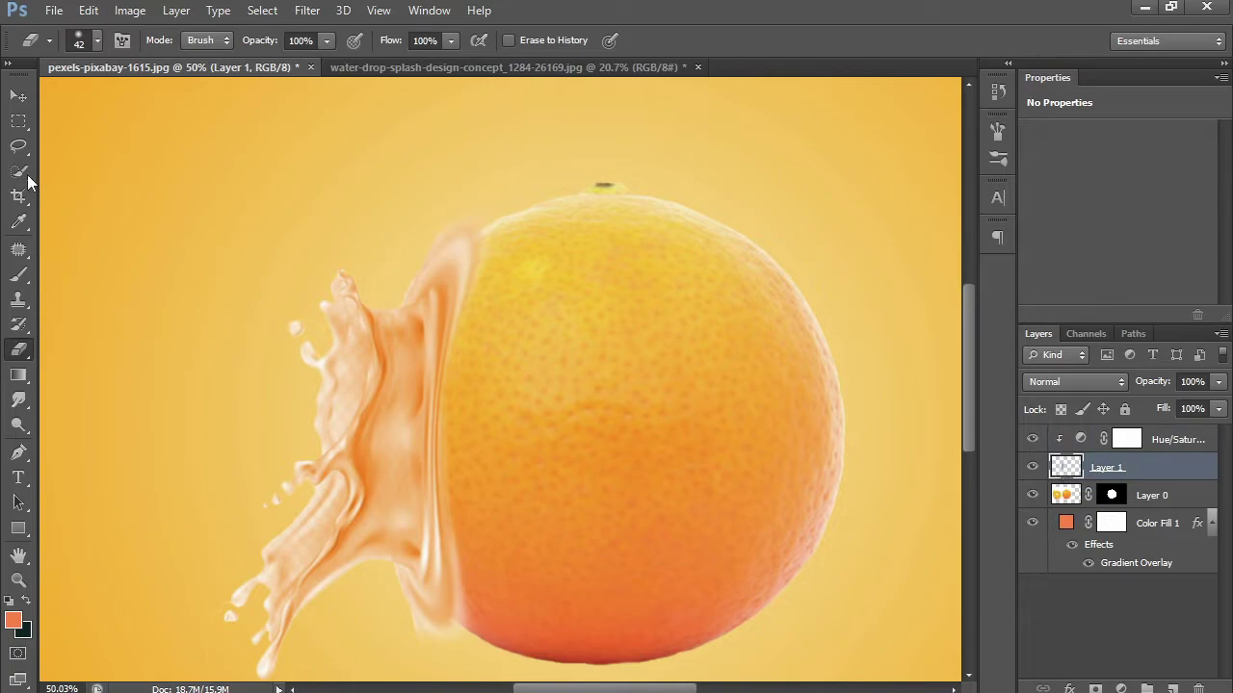
{"action": "scroll", "coordinate": [487, 303], "scroll_direction": "up", "scroll_amount": 2}
{"action": "left_click_drag", "start_coordinate": [463, 180], "coordinate": [446, 192]}
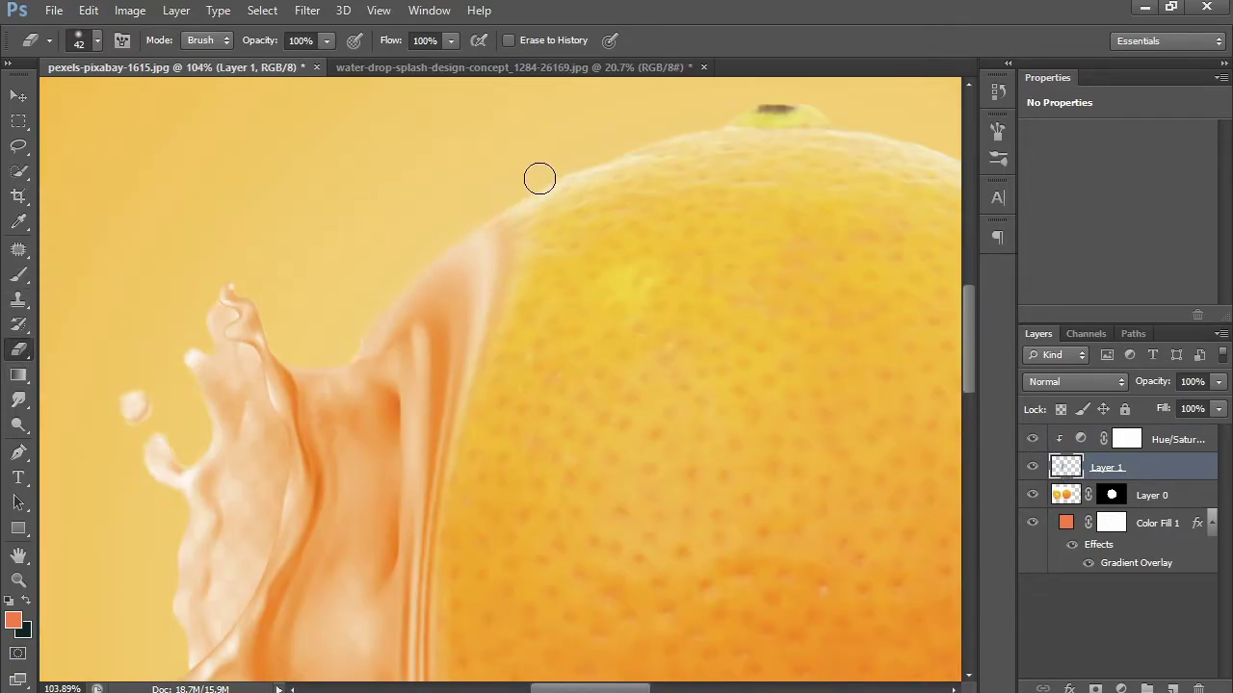
{"action": "scroll", "coordinate": [354, 328], "scroll_direction": "down", "scroll_amount": 2}
{"action": "left_click_drag", "start_coordinate": [468, 361], "coordinate": [634, 176]}
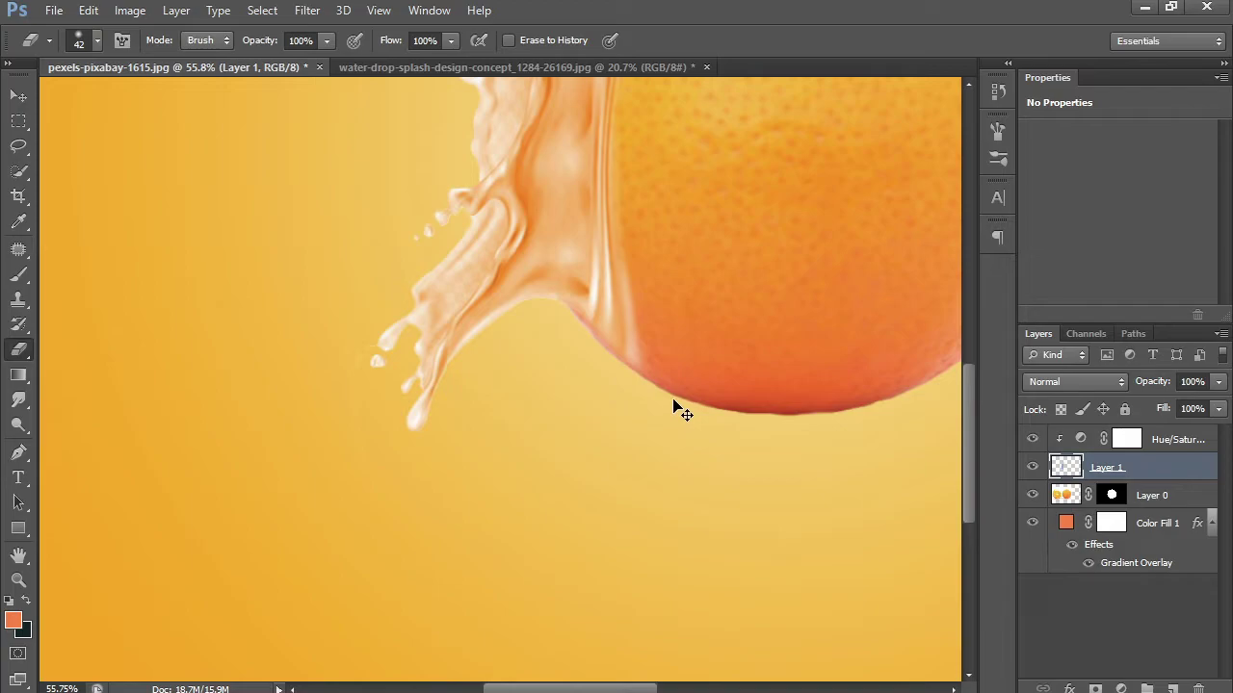
{"action": "left_click_drag", "start_coordinate": [631, 376], "coordinate": [574, 344]}
Enlarge the eraser to size 126 and review the whole orange
{"action": "scroll", "coordinate": [604, 403], "scroll_direction": "up", "scroll_amount": 3}
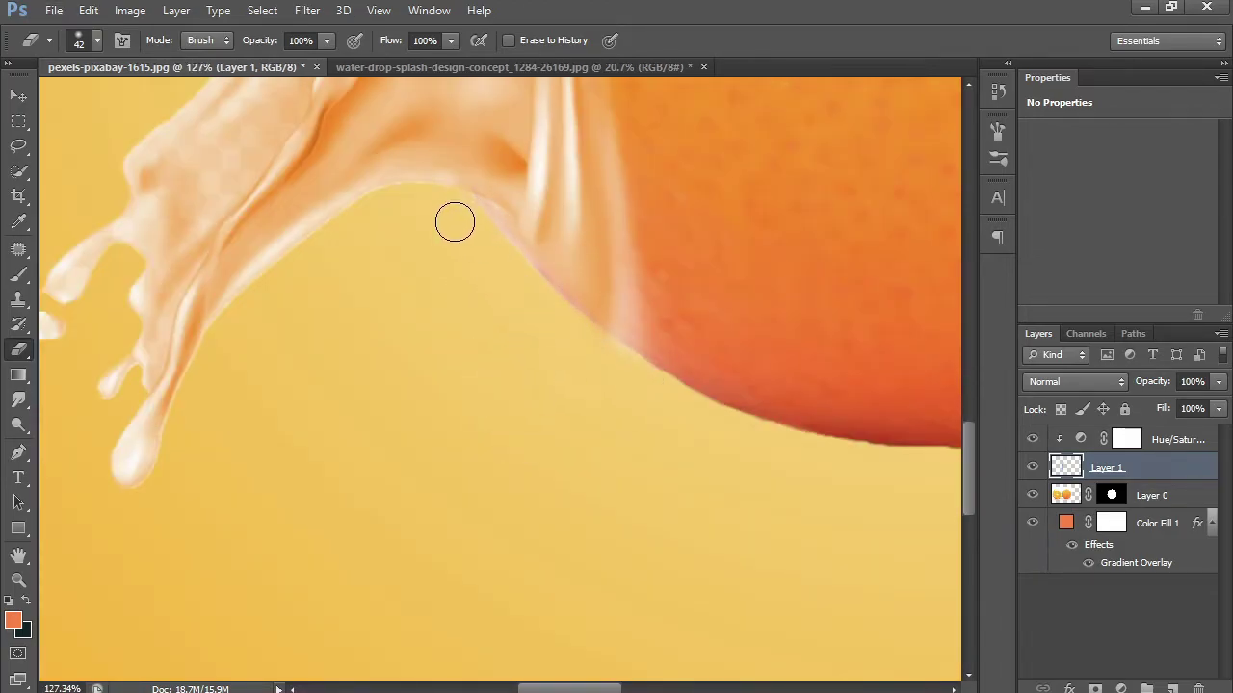
{"action": "scroll", "coordinate": [447, 331], "scroll_direction": "down", "scroll_amount": 5}
{"action": "scroll", "coordinate": [468, 333], "scroll_direction": "up", "scroll_amount": 2}
{"action": "key", "text": "bracketright"}
{"action": "key", "text": "bracketright"}
{"action": "key", "text": "bracketright"}
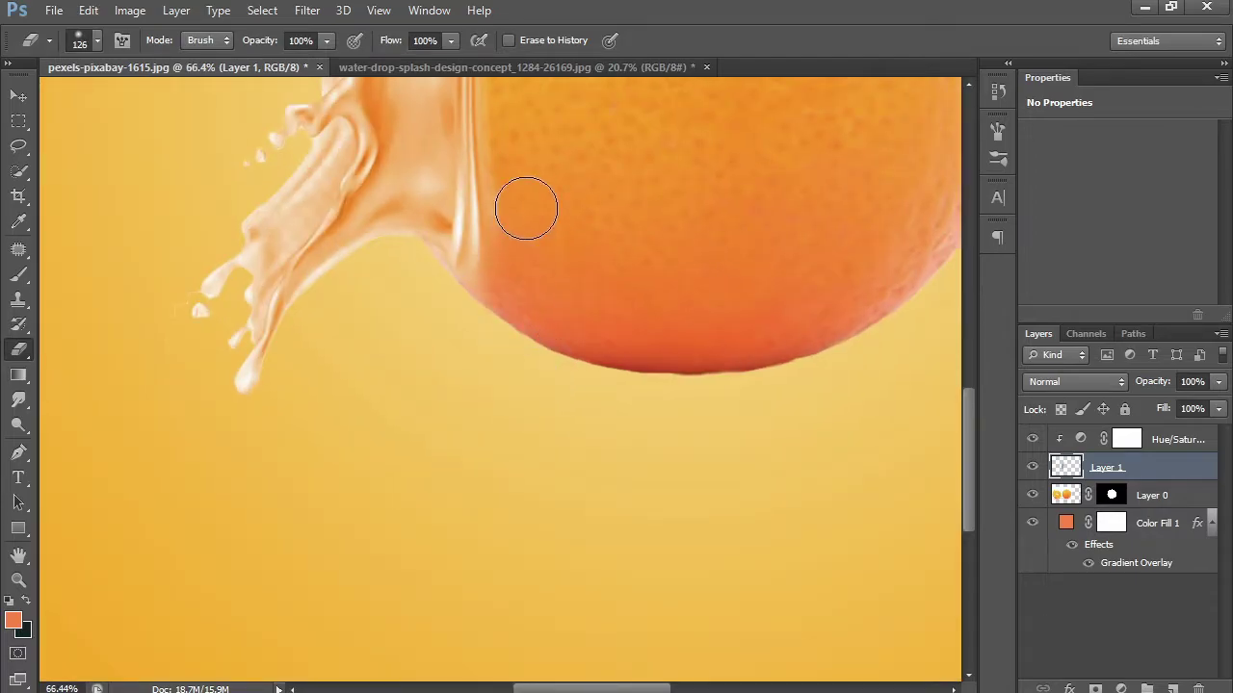
{"action": "scroll", "coordinate": [544, 236], "scroll_direction": "down", "scroll_amount": 1}
{"action": "left_click_drag", "start_coordinate": [544, 236], "coordinate": [584, 332]}
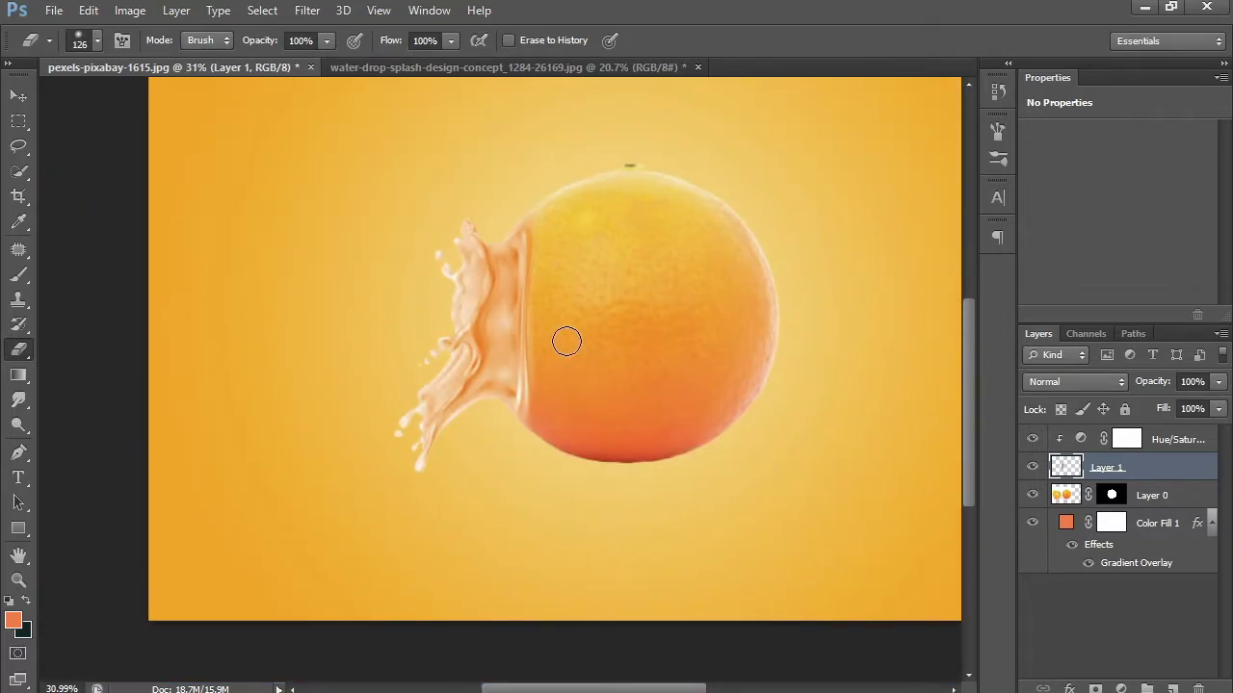
{"action": "scroll", "coordinate": [427, 336], "scroll_direction": "up", "scroll_amount": 1}
{"action": "scroll", "coordinate": [427, 308], "scroll_direction": "up", "scroll_amount": 3}
{"action": "scroll", "coordinate": [427, 311], "scroll_direction": "down", "scroll_amount": 3}
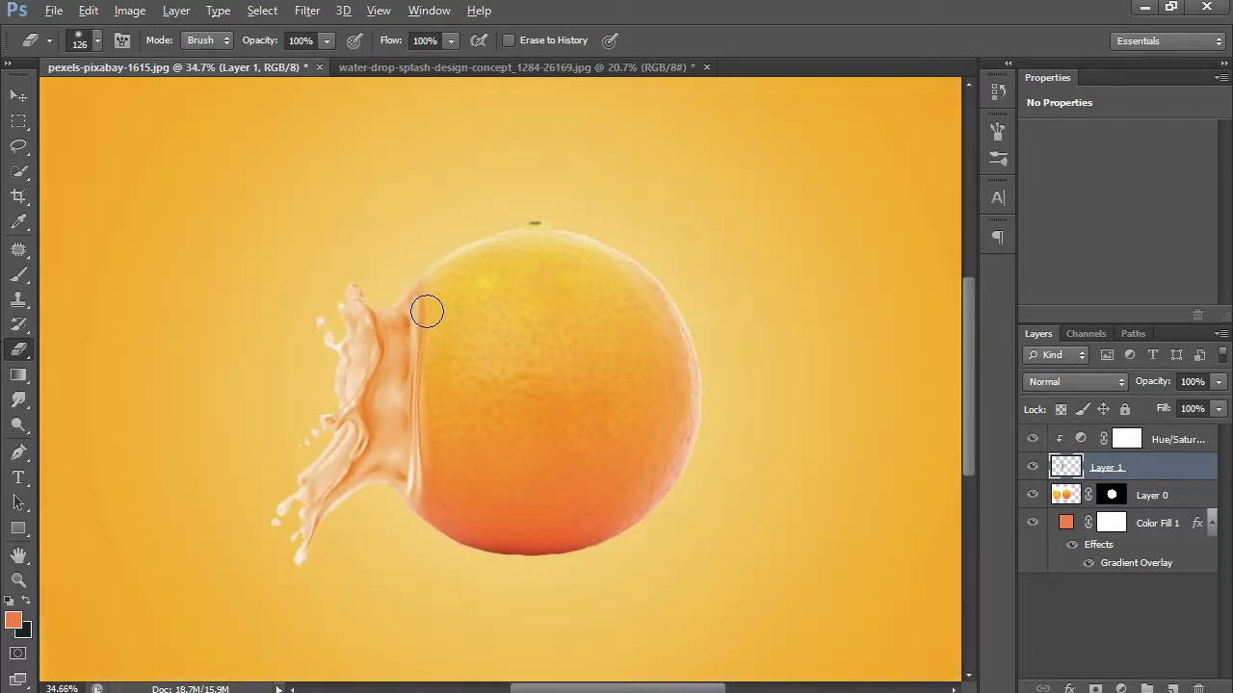
{"action": "scroll", "coordinate": [305, 317], "scroll_direction": "up", "scroll_amount": 4}
{"action": "scroll", "coordinate": [311, 321], "scroll_direction": "down", "scroll_amount": 1}
{"action": "scroll", "coordinate": [317, 317], "scroll_direction": "down", "scroll_amount": 2}
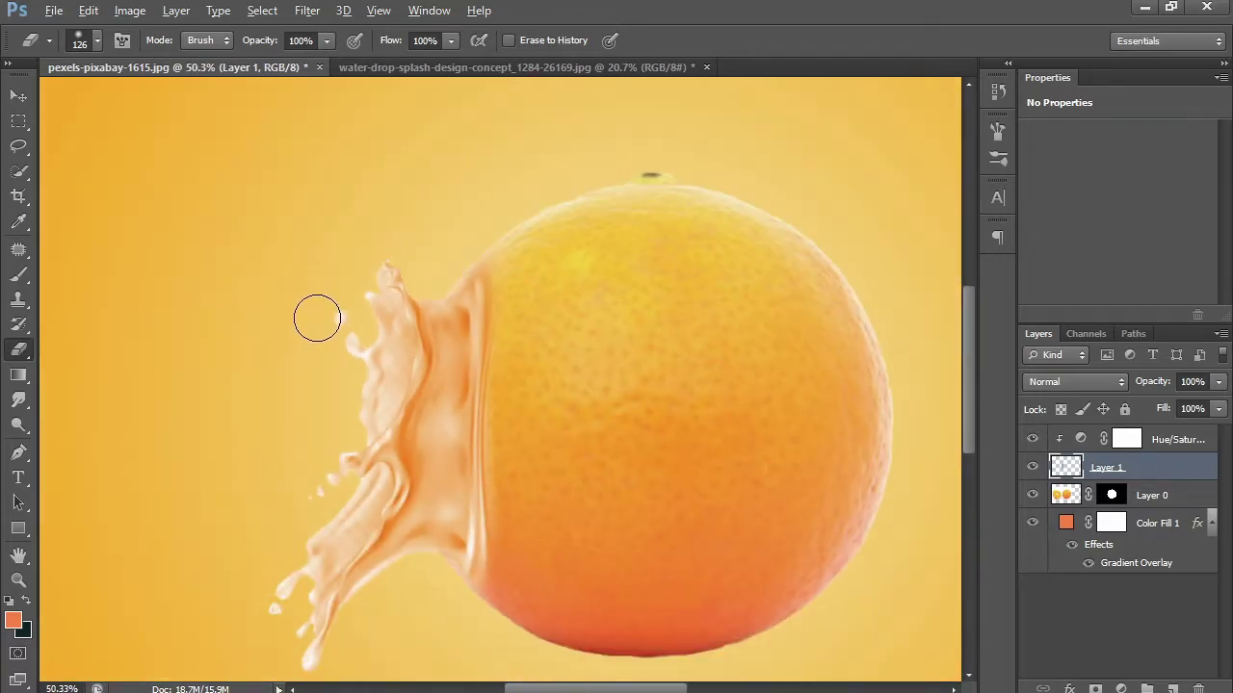
{"action": "scroll", "coordinate": [317, 318], "scroll_direction": "down", "scroll_amount": 1}
{"action": "scroll", "coordinate": [473, 334], "scroll_direction": "down", "scroll_amount": 2}
{"action": "scroll", "coordinate": [476, 334], "scroll_direction": "up", "scroll_amount": 1}
{"action": "scroll", "coordinate": [476, 333], "scroll_direction": "down", "scroll_amount": 1}
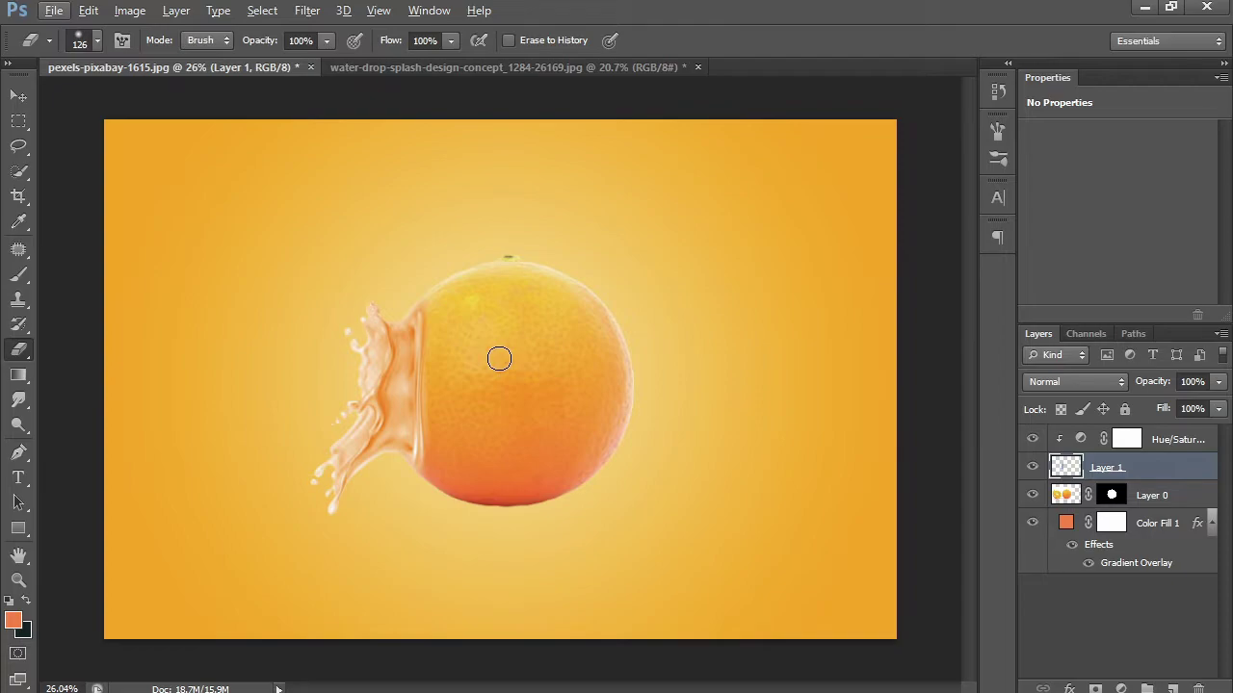
{"action": "scroll", "coordinate": [499, 358], "scroll_direction": "down", "scroll_amount": 3}
{"action": "scroll", "coordinate": [499, 359], "scroll_direction": "up", "scroll_amount": 4}
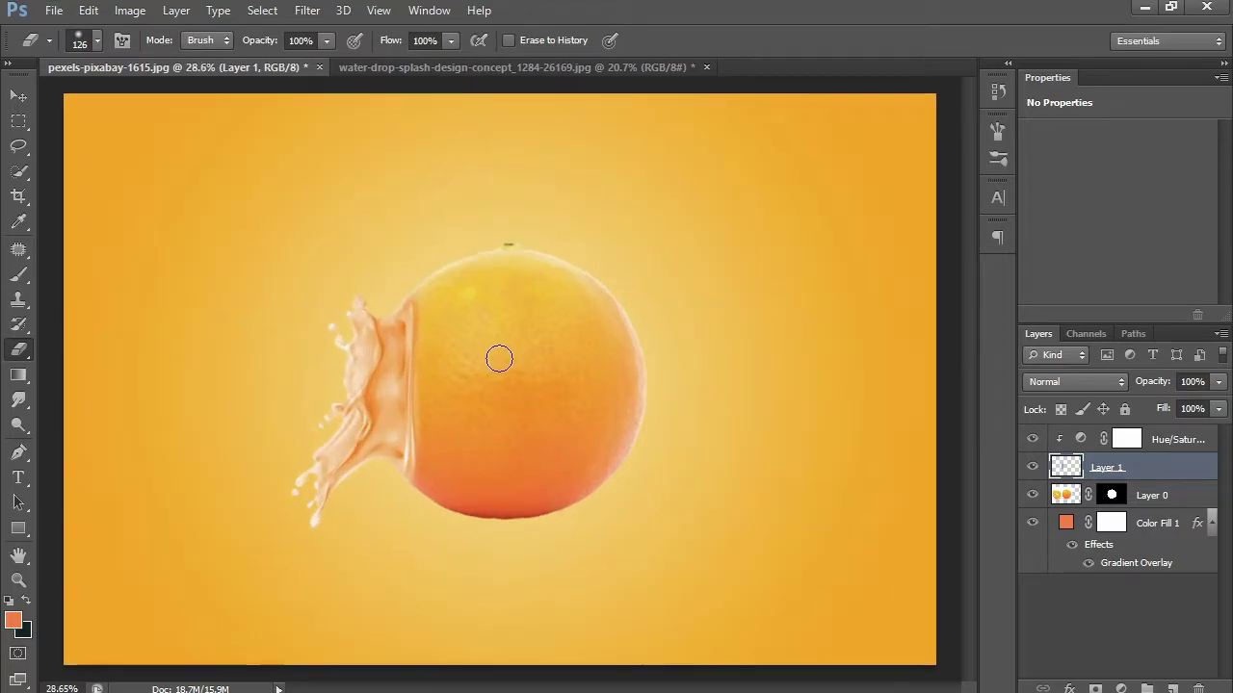
Duplicate the splash with its tint and move the copy to the orange's right side
{"action": "left_click", "coordinate": [1177, 440], "text": "shift"}
{"action": "key", "text": "ctrl+j"}
{"action": "left_click", "coordinate": [1165, 441]}
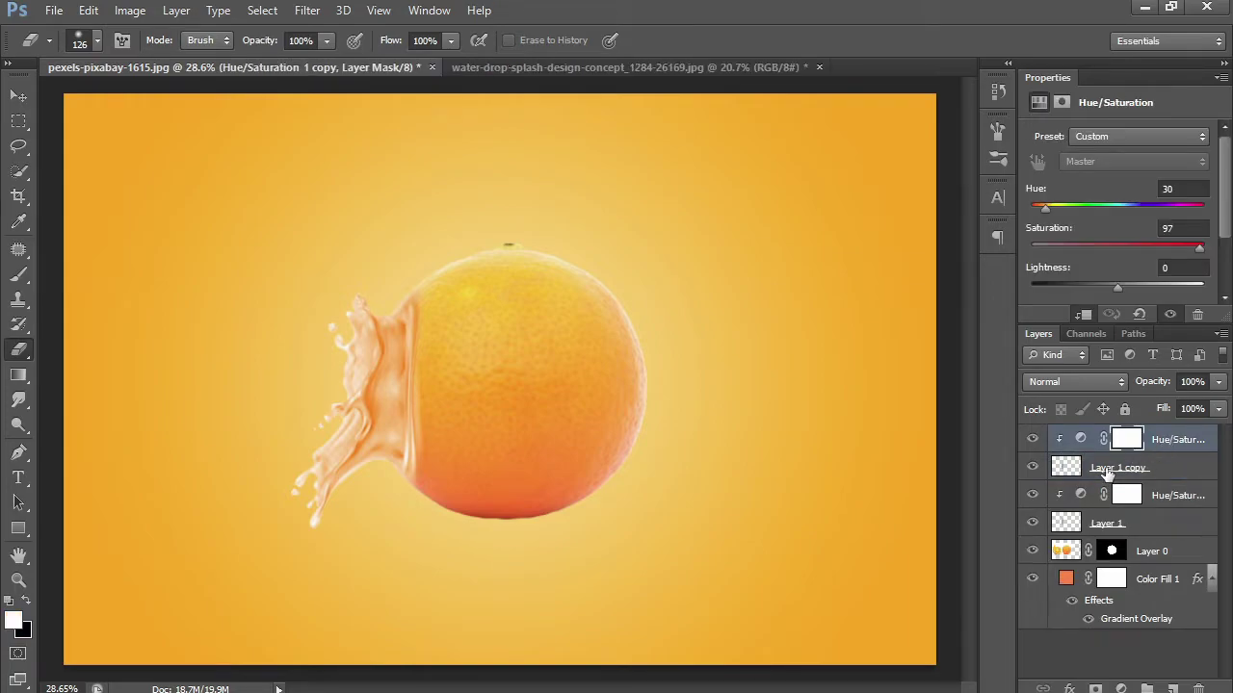
{"action": "left_click", "coordinate": [1076, 468]}
{"action": "key", "text": "v"}
{"action": "left_click_drag", "start_coordinate": [531, 453], "coordinate": [679, 482]}
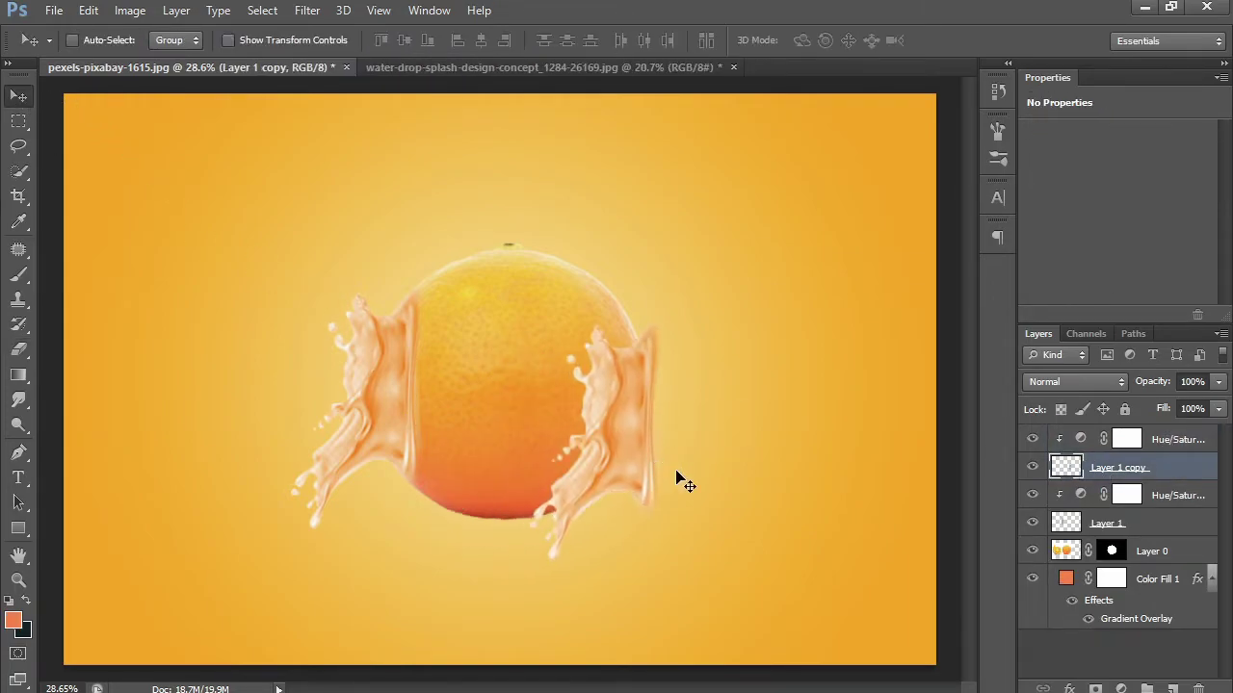
Rotate the copied splash to face the other way and scale it to 73.53%
{"action": "key", "text": "ctrl+t"}
{"action": "mouse_move", "coordinate": [506, 602]}
{"action": "left_mouse_down"}
{"action": "mouse_move", "coordinate": [393, 559]}
{"action": "mouse_move", "coordinate": [413, 539]}
{"action": "mouse_move", "coordinate": [445, 564]}
{"action": "left_mouse_up"}
{"action": "left_click_drag", "start_coordinate": [577, 549], "coordinate": [628, 493]}
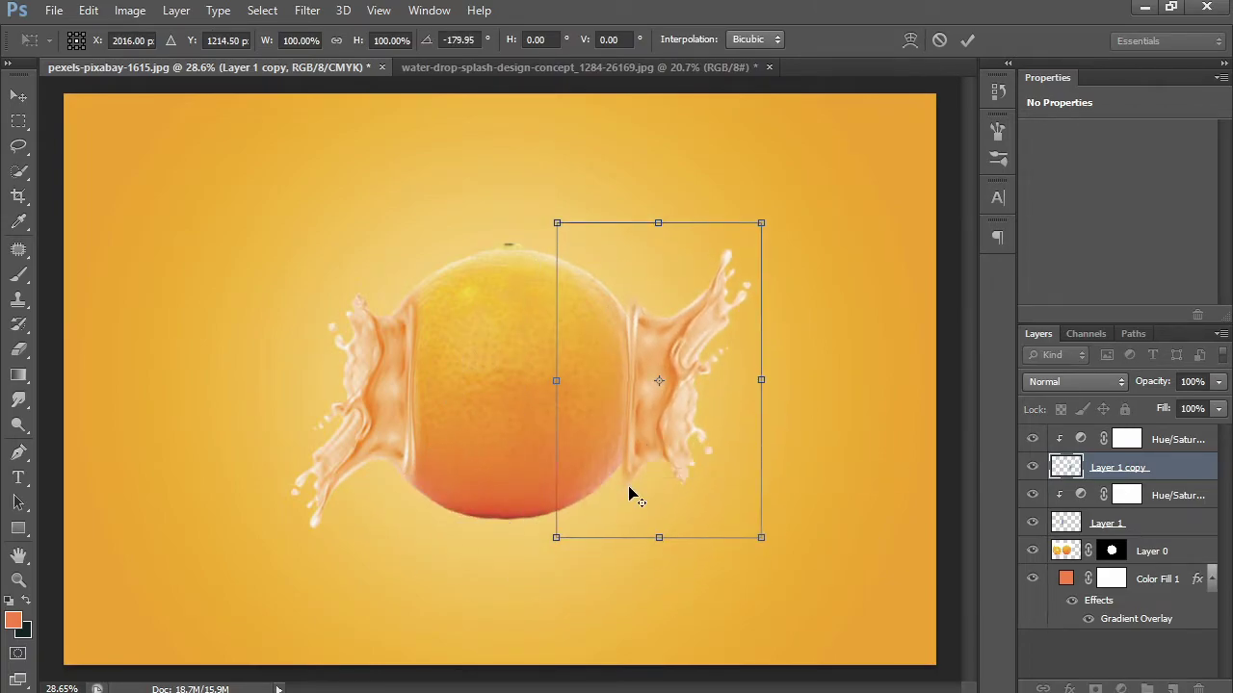
{"action": "left_click_drag", "start_coordinate": [829, 265], "coordinate": [826, 257]}
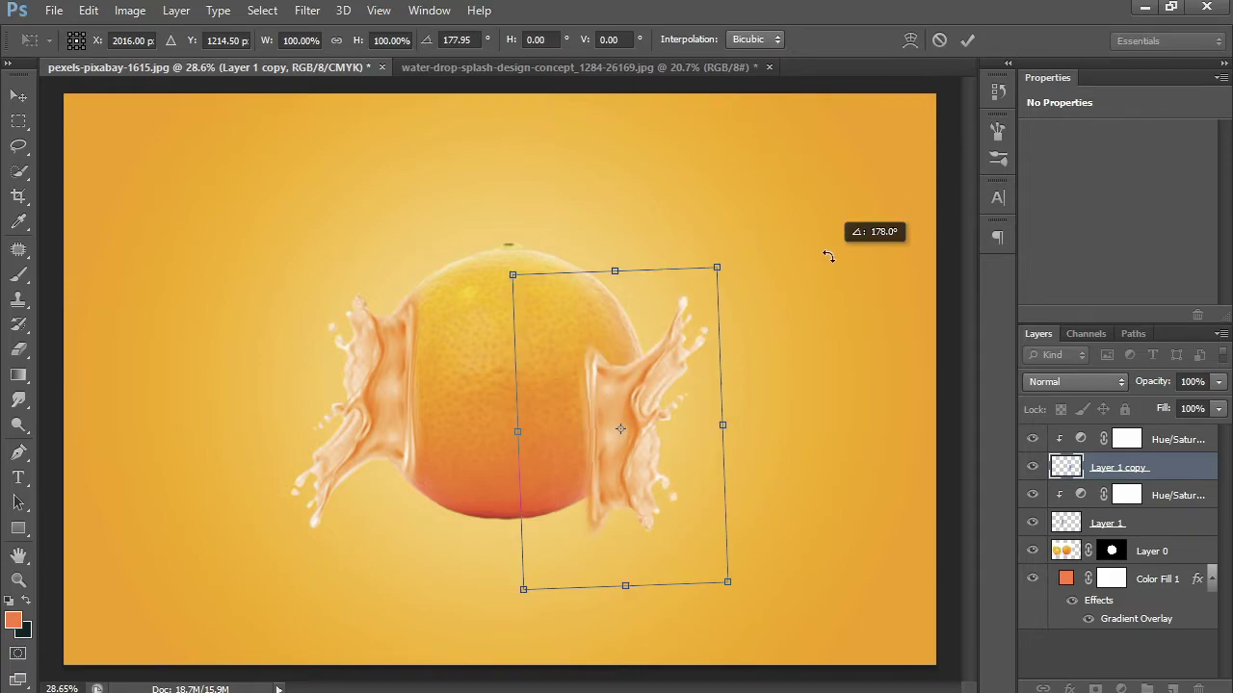
{"action": "mouse_move", "coordinate": [681, 380]}
{"action": "left_mouse_down"}
{"action": "mouse_move", "coordinate": [714, 331]}
{"action": "mouse_move", "coordinate": [723, 346]}
{"action": "left_mouse_up"}
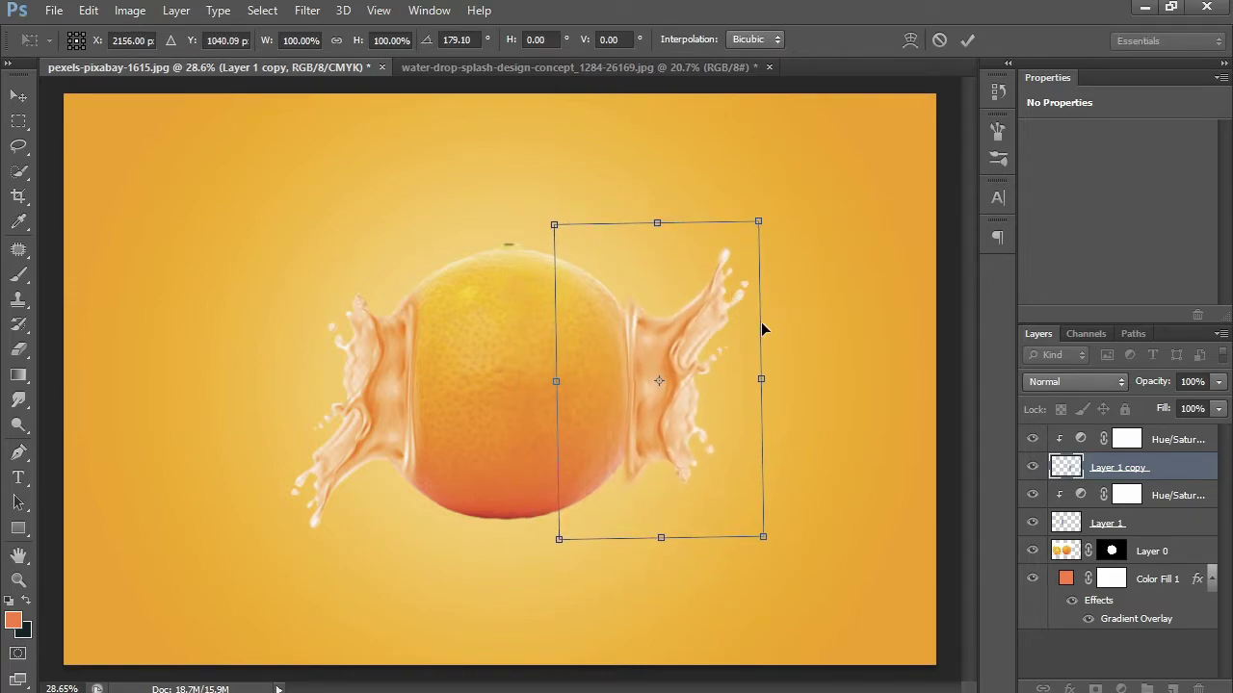
{"action": "scroll", "coordinate": [740, 393], "scroll_direction": "up", "scroll_amount": 3}
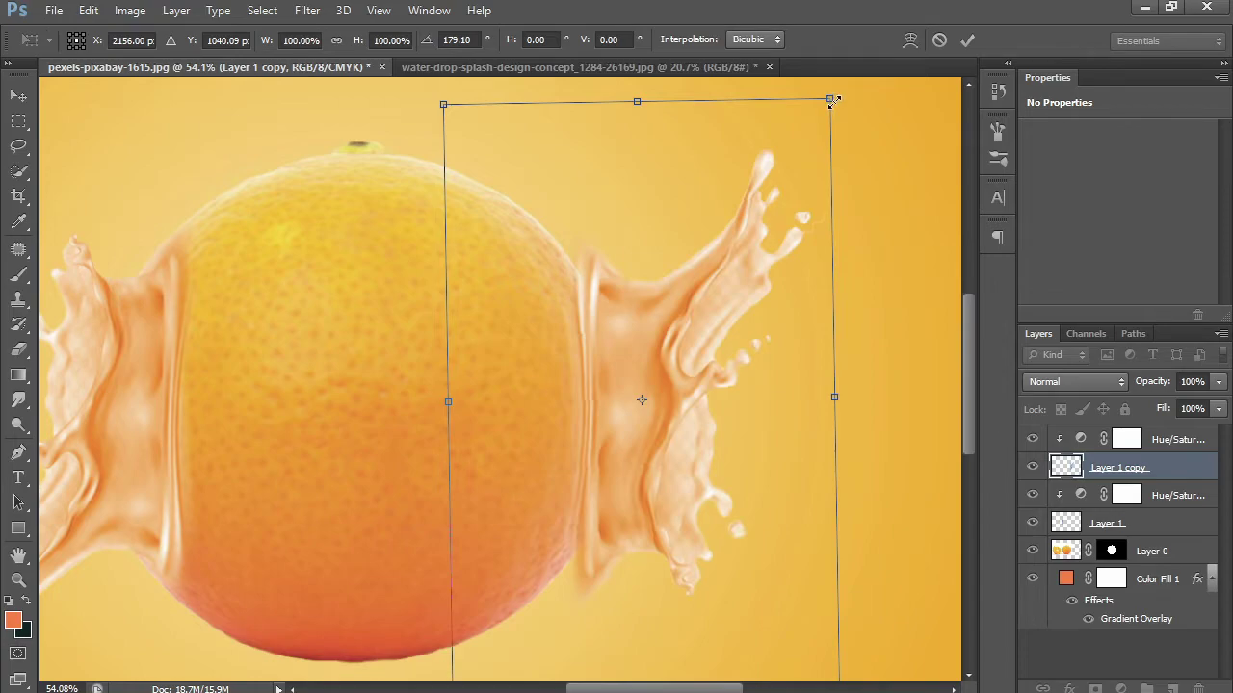
{"action": "left_click_drag", "start_coordinate": [833, 100], "coordinate": [778, 173]}
{"action": "left_click_drag", "start_coordinate": [719, 306], "coordinate": [706, 306]}
{"action": "left_click", "coordinate": [967, 39]}
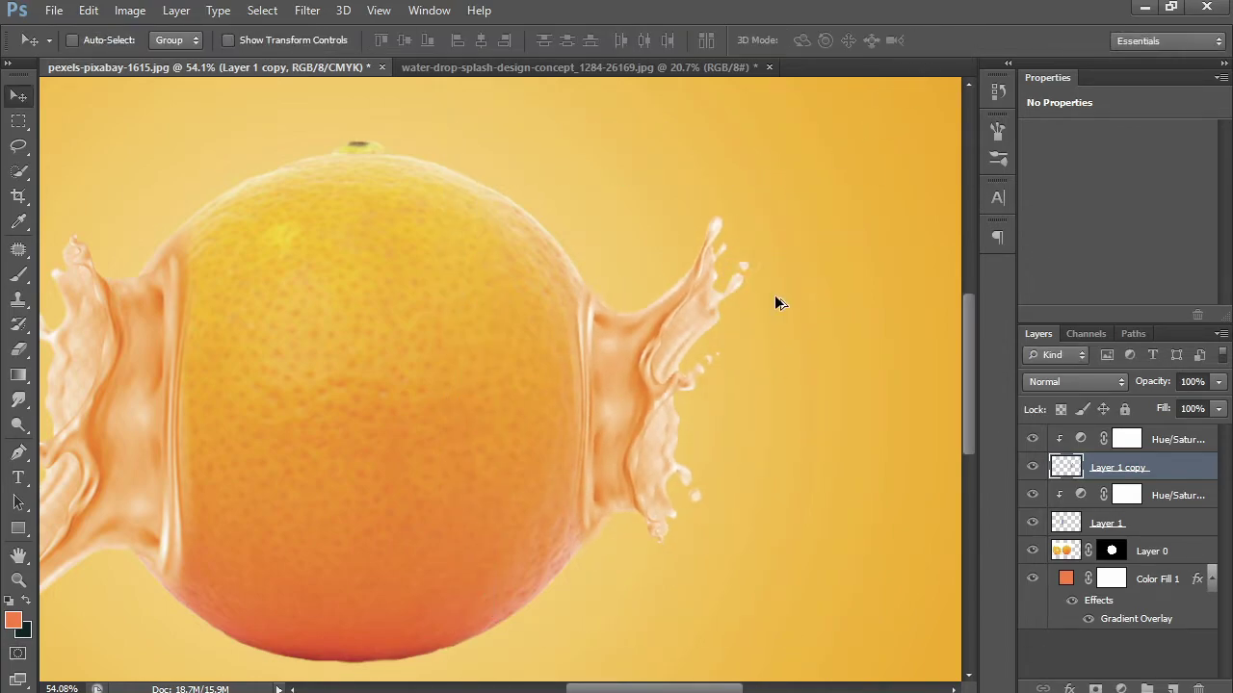
{"action": "scroll", "coordinate": [761, 310], "scroll_direction": "down", "scroll_amount": 5}
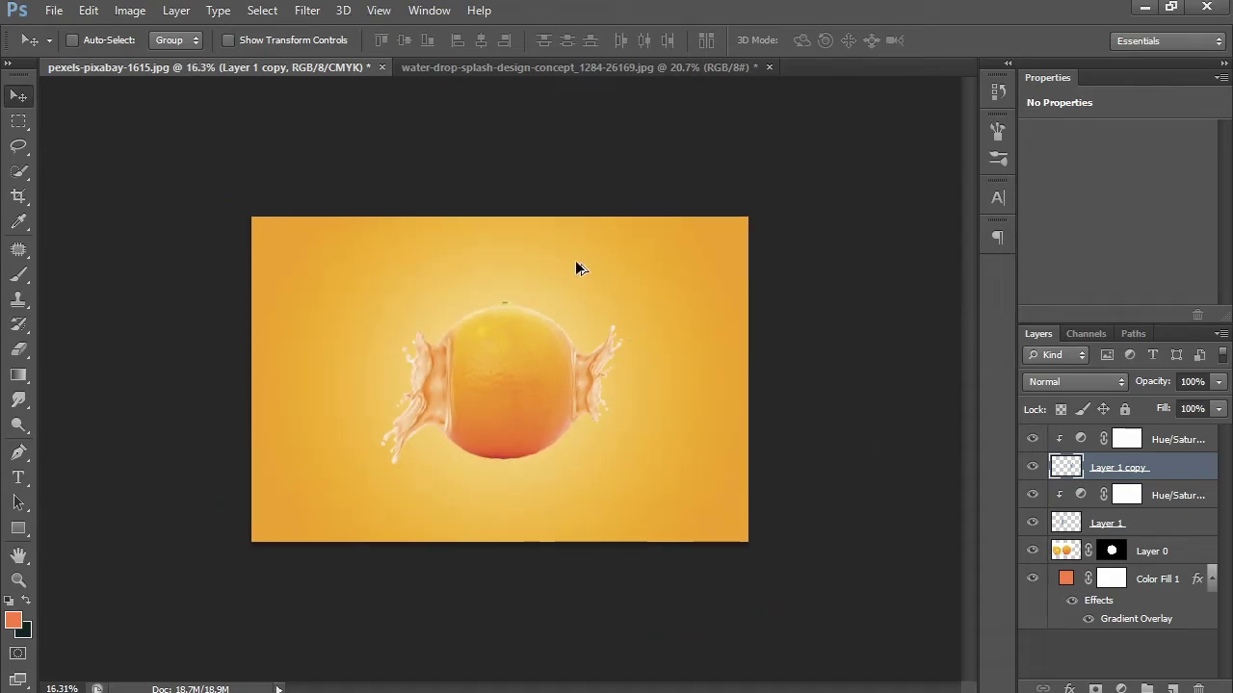
{"action": "scroll", "coordinate": [578, 299], "scroll_direction": "down", "scroll_amount": 1}
Bring the bullet from 5-gun-bullets-png-image into the orange document as the top layer
{"action": "scroll", "coordinate": [567, 289], "scroll_direction": "up", "scroll_amount": 2}
{"action": "left_click", "coordinate": [54, 10]}
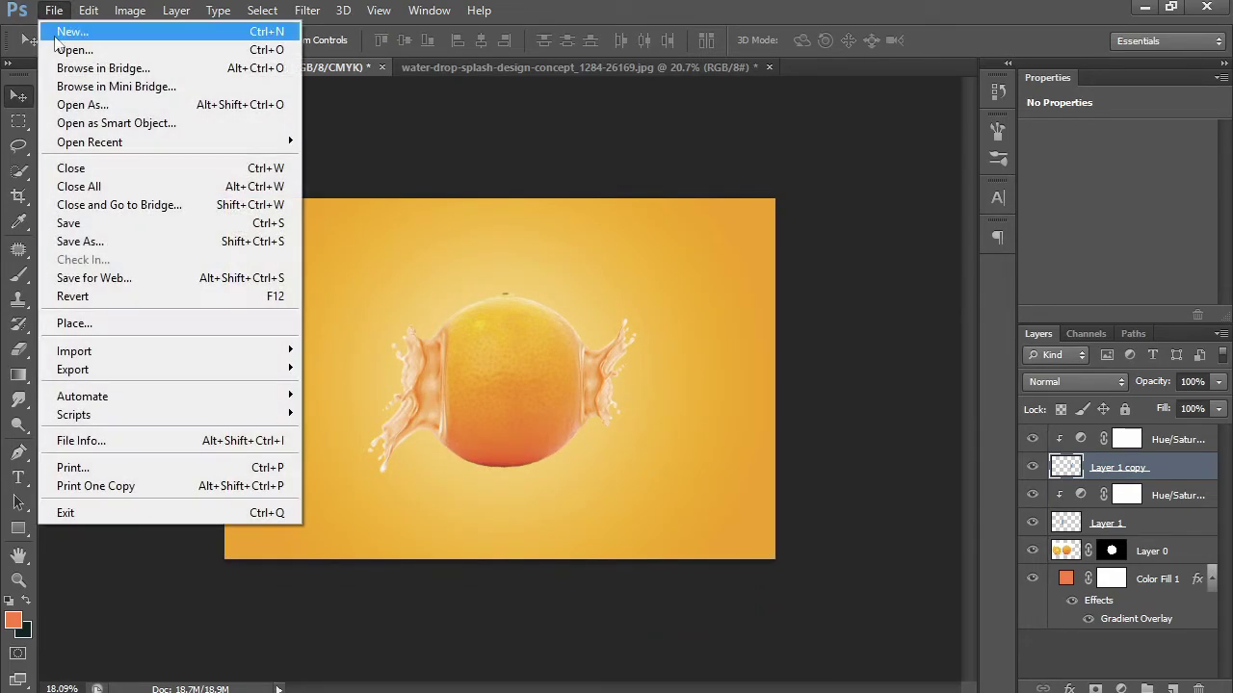
{"action": "left_click", "coordinate": [73, 49]}
{"action": "double_click", "coordinate": [185, 150]}
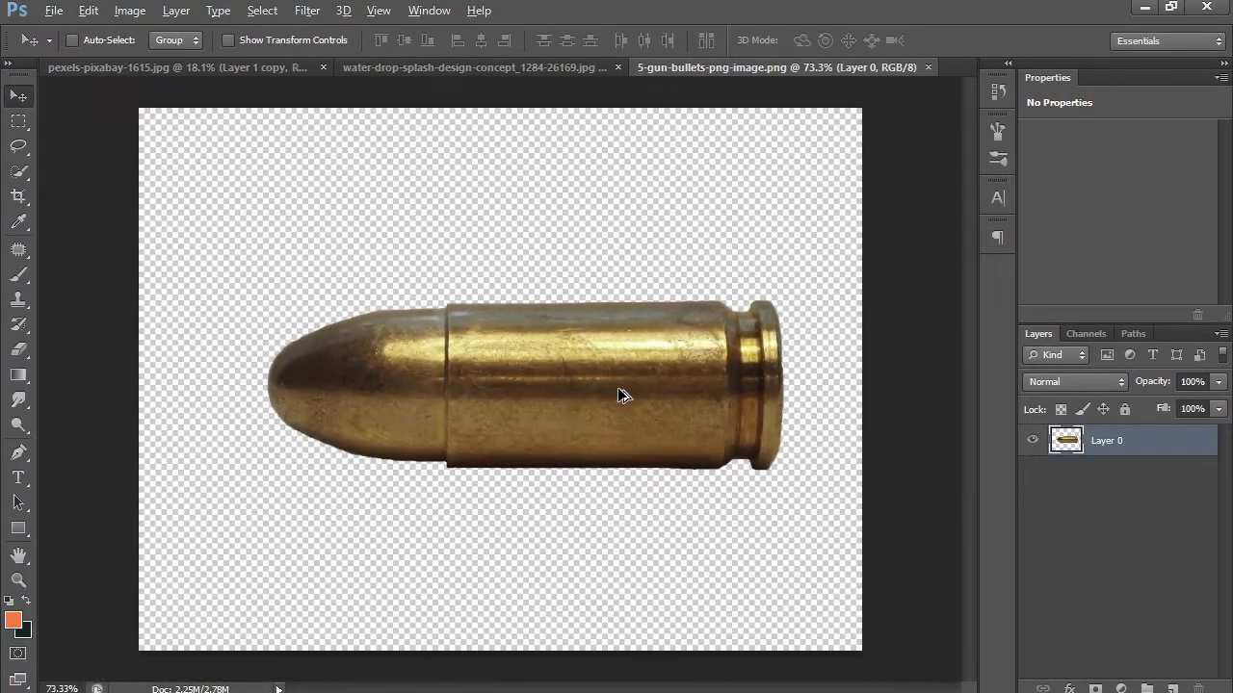
{"action": "mouse_move", "coordinate": [622, 395]}
{"action": "left_mouse_down"}
{"action": "mouse_move", "coordinate": [381, 173]}
{"action": "mouse_move", "coordinate": [187, 57]}
{"action": "mouse_move", "coordinate": [533, 436]}
{"action": "left_mouse_up"}
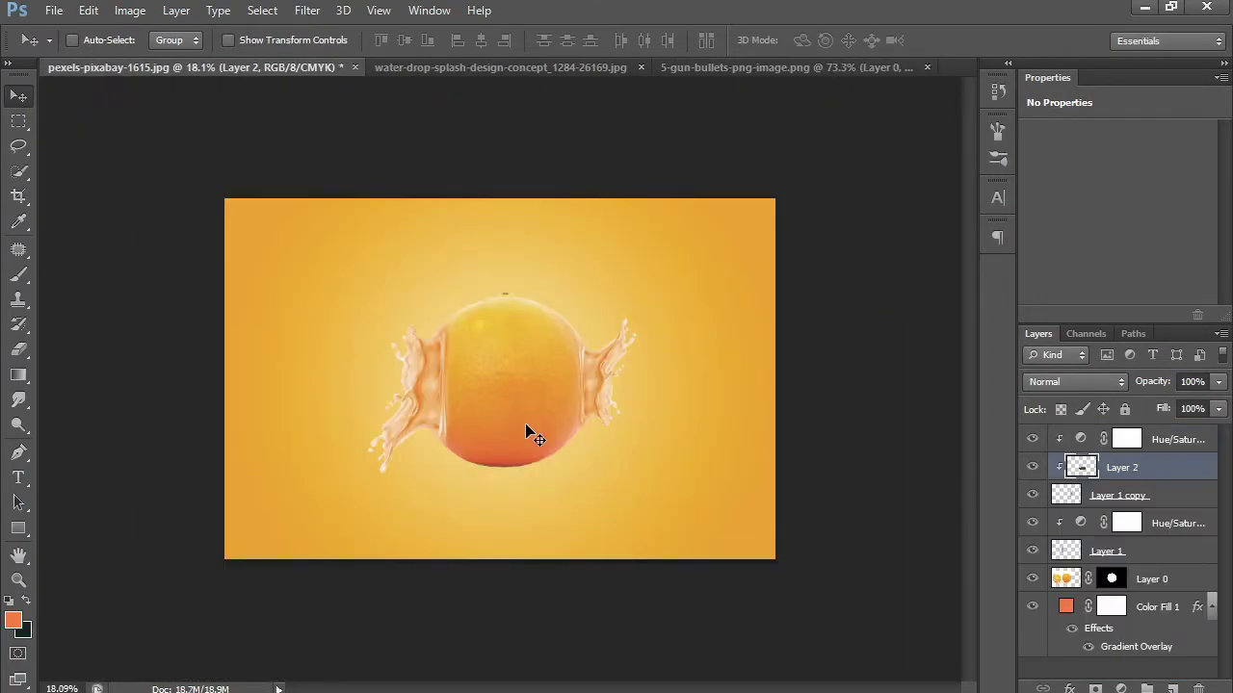
{"action": "left_click_drag", "start_coordinate": [1173, 480], "coordinate": [1123, 438]}
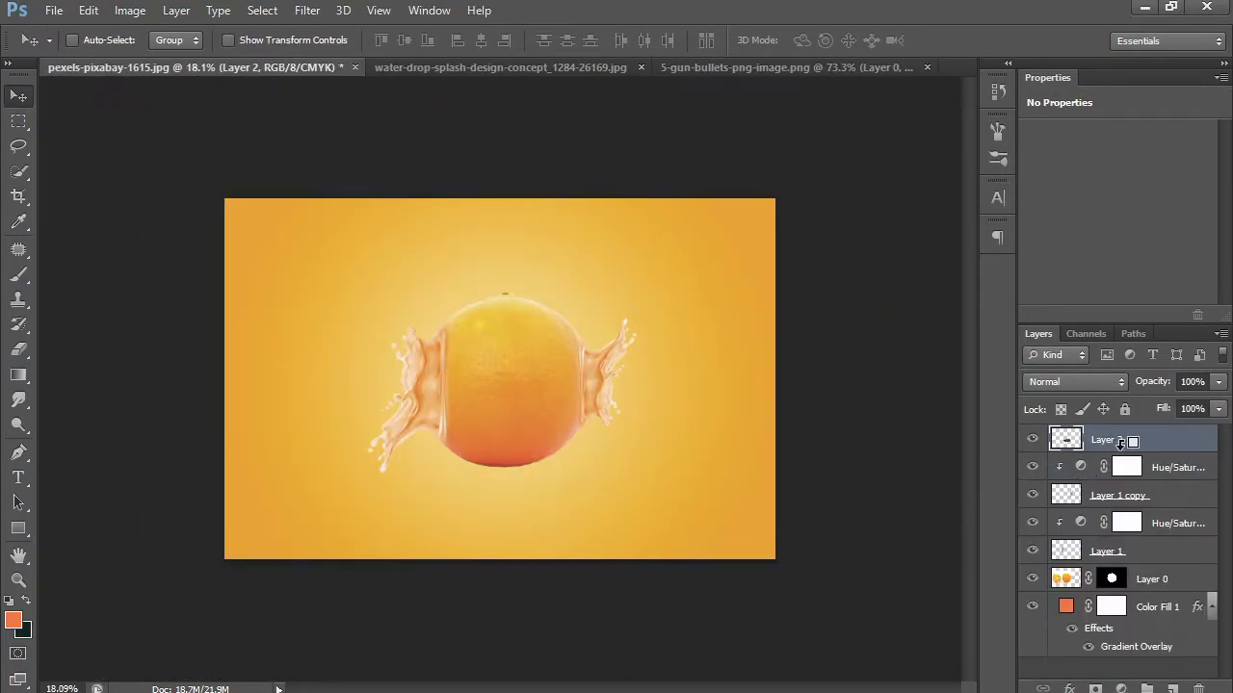
Rotate the bullet 180°, shrink it, and place it just right of the orange
{"action": "key", "text": "ctrl+t"}
{"action": "left_click_drag", "start_coordinate": [724, 372], "coordinate": [336, 487]}
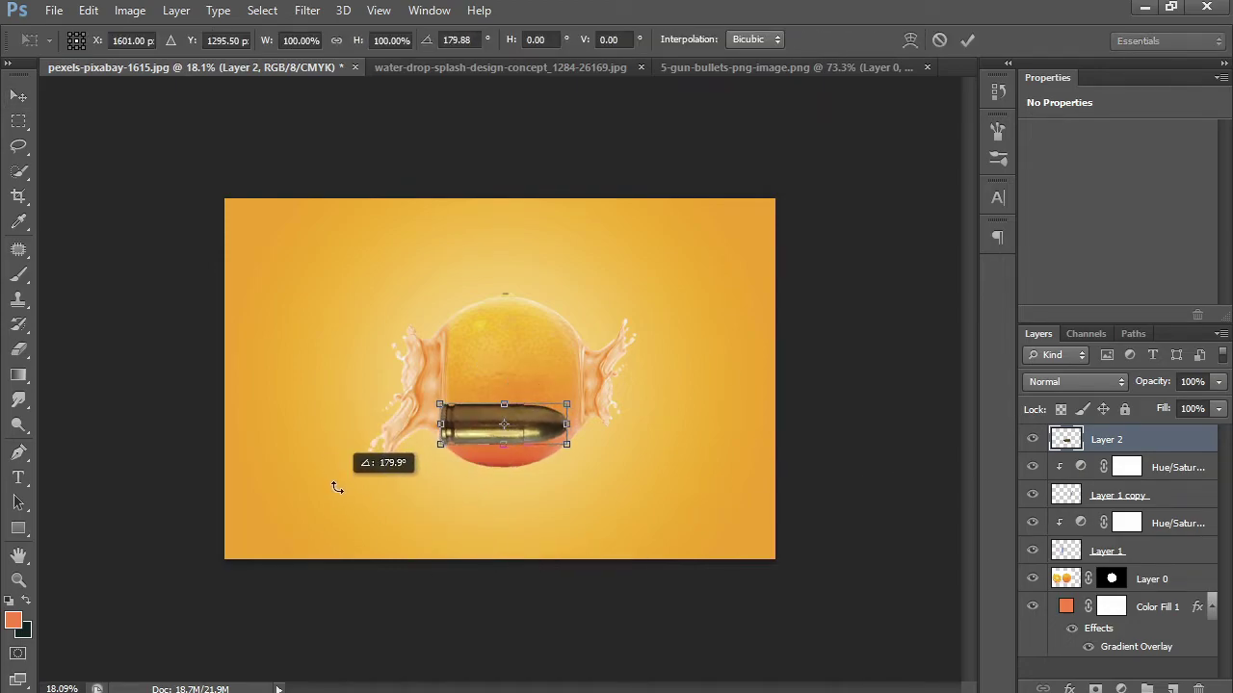
{"action": "left_click_drag", "start_coordinate": [551, 436], "coordinate": [742, 391]}
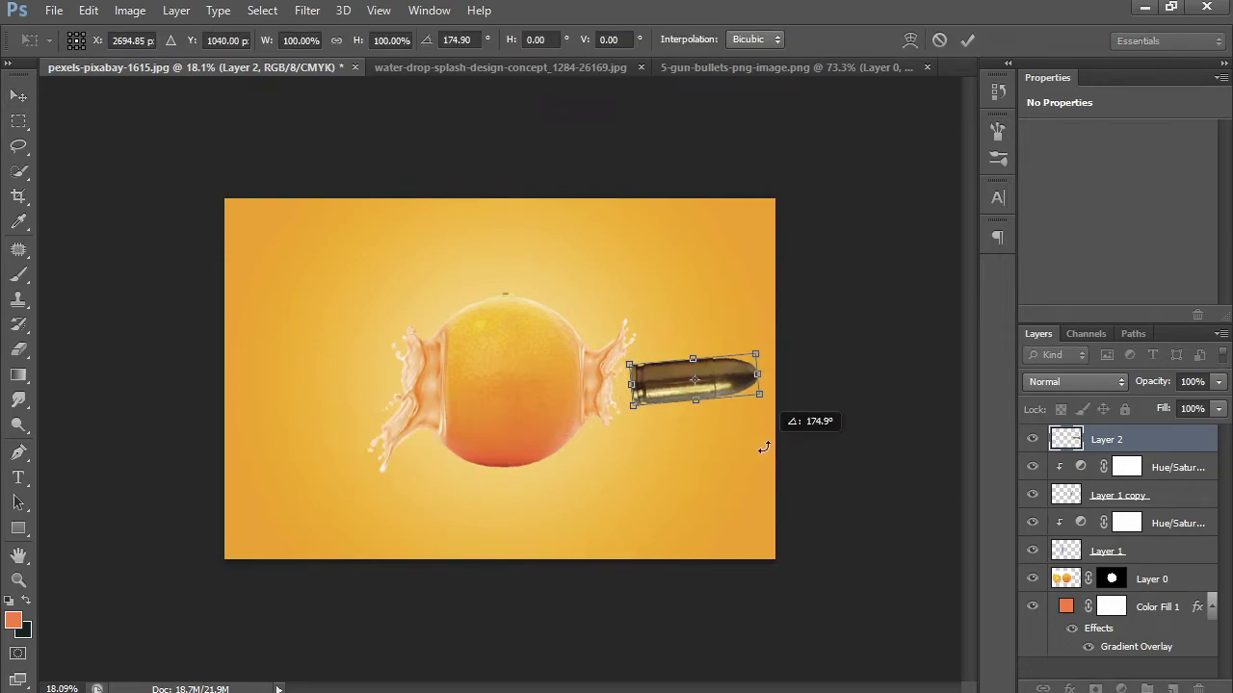
{"action": "mouse_move", "coordinate": [748, 441]}
{"action": "left_mouse_down"}
{"action": "mouse_move", "coordinate": [759, 419]}
{"action": "mouse_move", "coordinate": [741, 399]}
{"action": "mouse_move", "coordinate": [692, 399]}
{"action": "mouse_move", "coordinate": [737, 390]}
{"action": "mouse_move", "coordinate": [721, 378]}
{"action": "mouse_move", "coordinate": [727, 396]}
{"action": "left_mouse_up"}
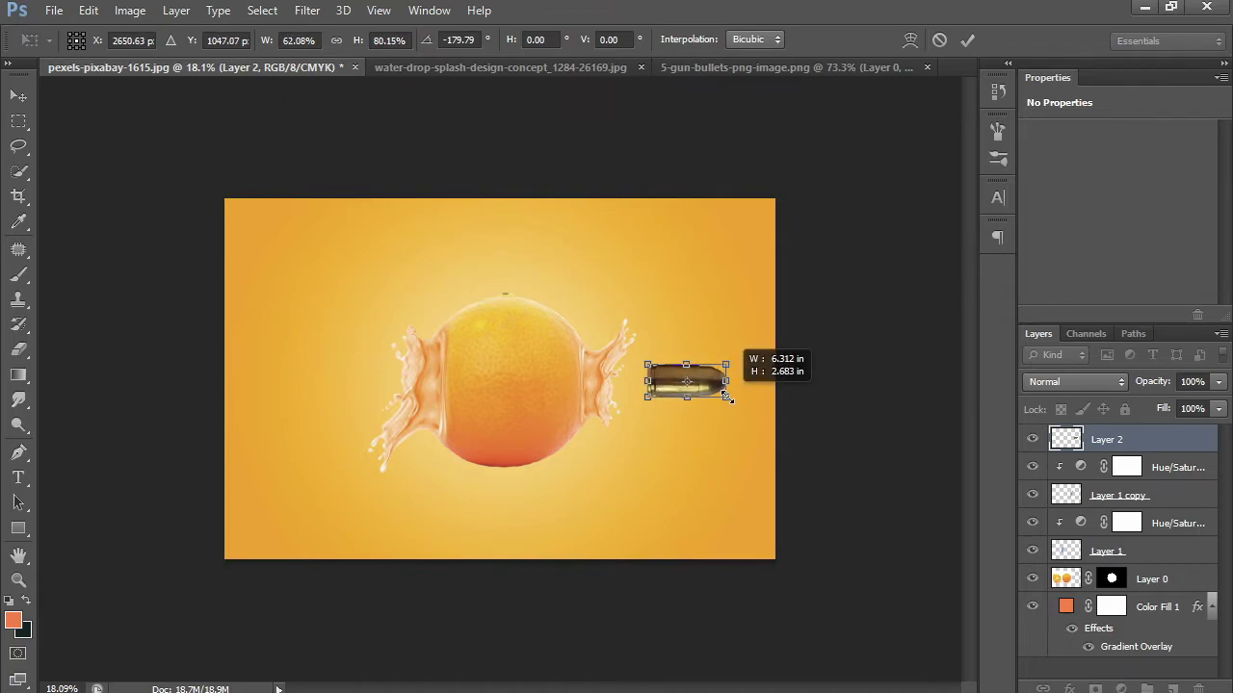
{"action": "left_click", "coordinate": [968, 41]}
Zoom in on the bullet and add a new layer clipped to Layer 2
{"action": "scroll", "coordinate": [720, 350], "scroll_direction": "up", "scroll_amount": 2}
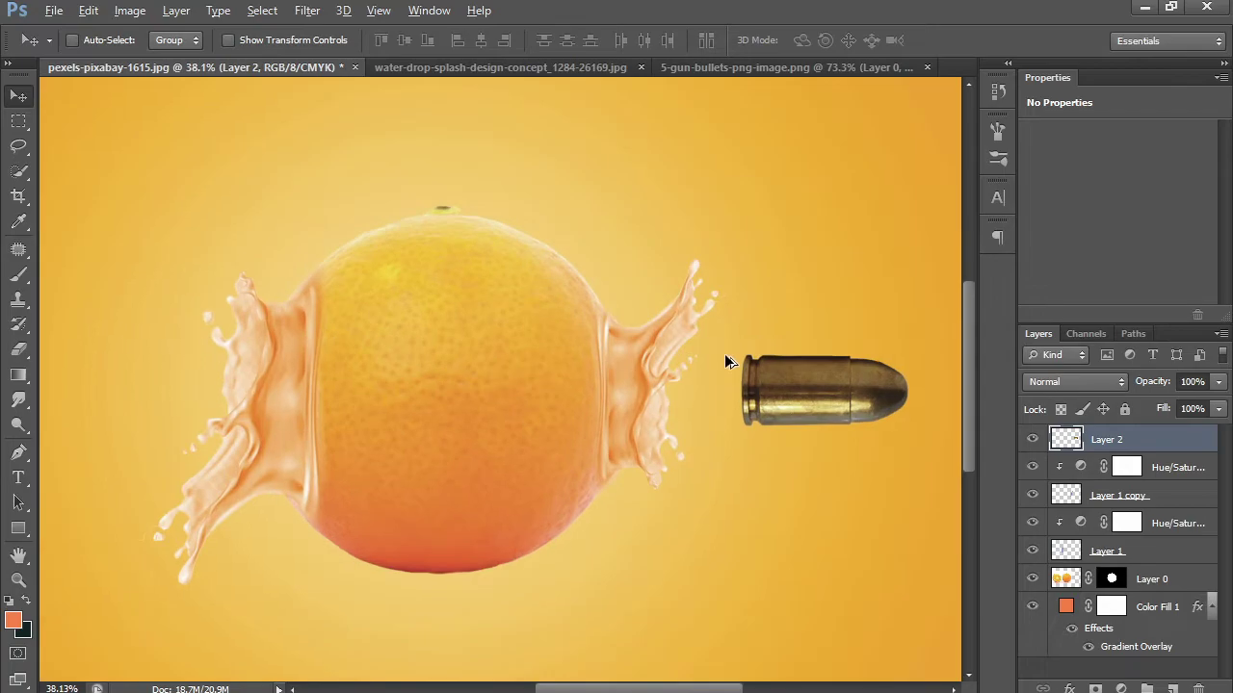
{"action": "left_click_drag", "start_coordinate": [724, 354], "coordinate": [634, 417]}
{"action": "left_click", "coordinate": [1173, 687]}
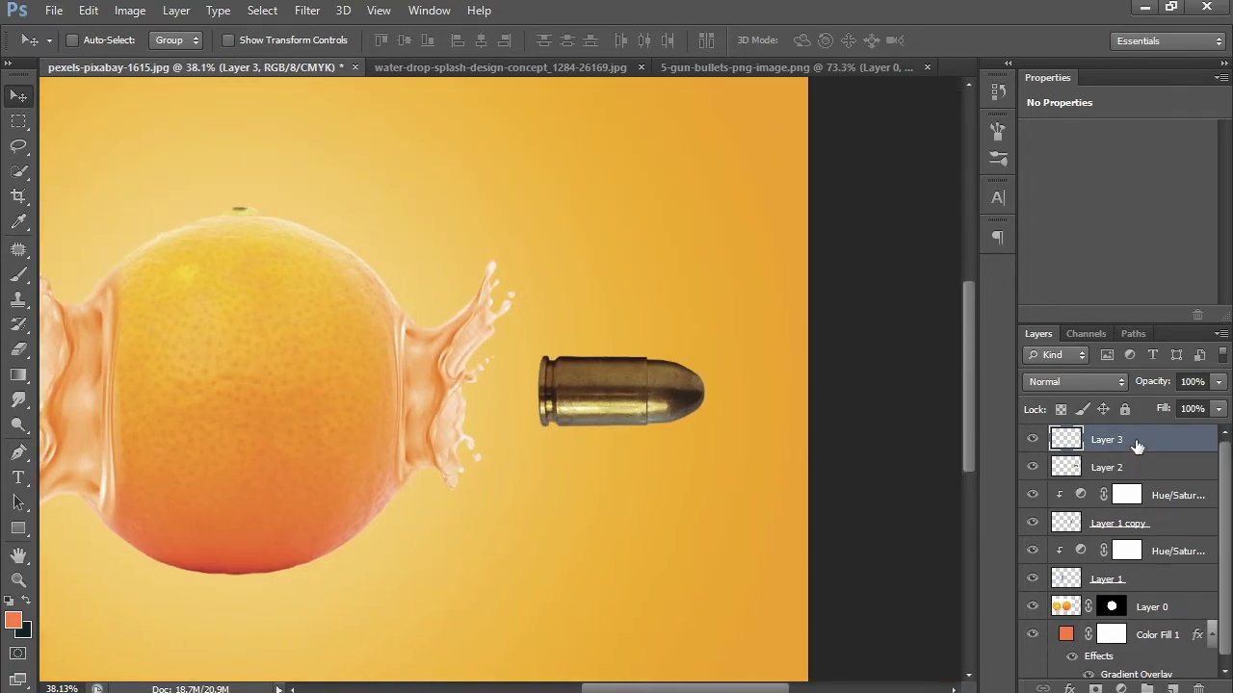
{"action": "left_click", "coordinate": [1131, 447], "text": "alt"}
Choose a deep orange foreground colour in the Color Picker
{"action": "left_click", "coordinate": [13, 621]}
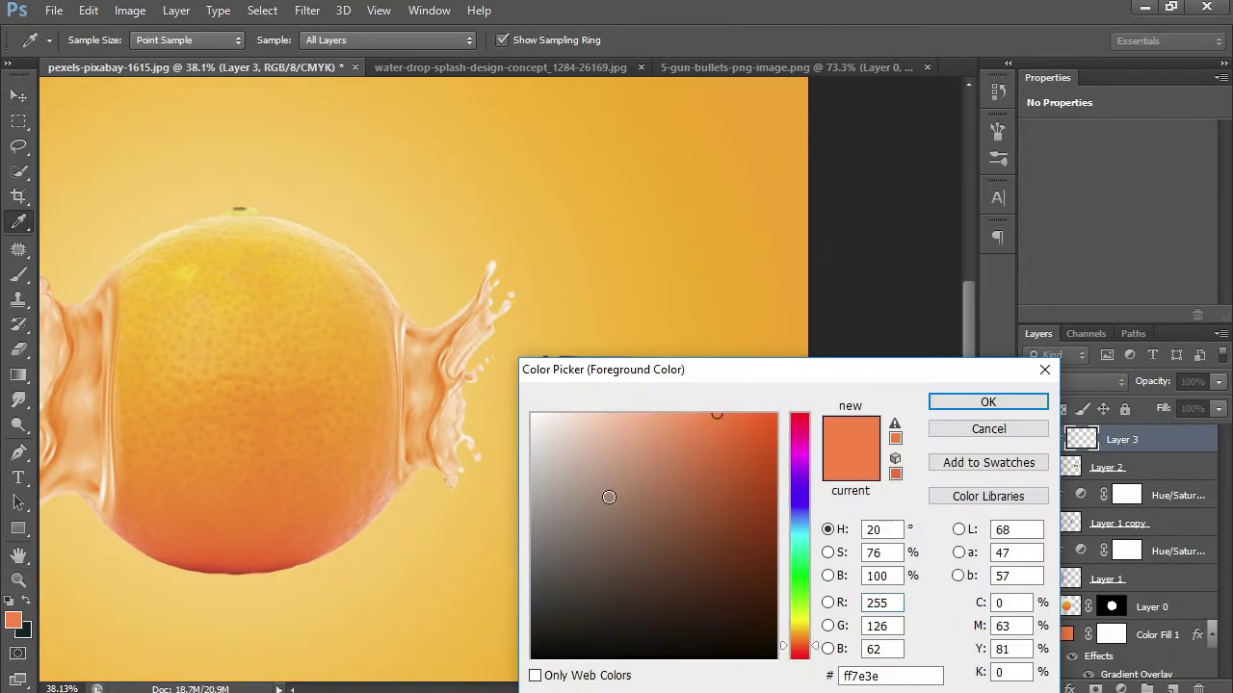
{"action": "left_click", "coordinate": [431, 355]}
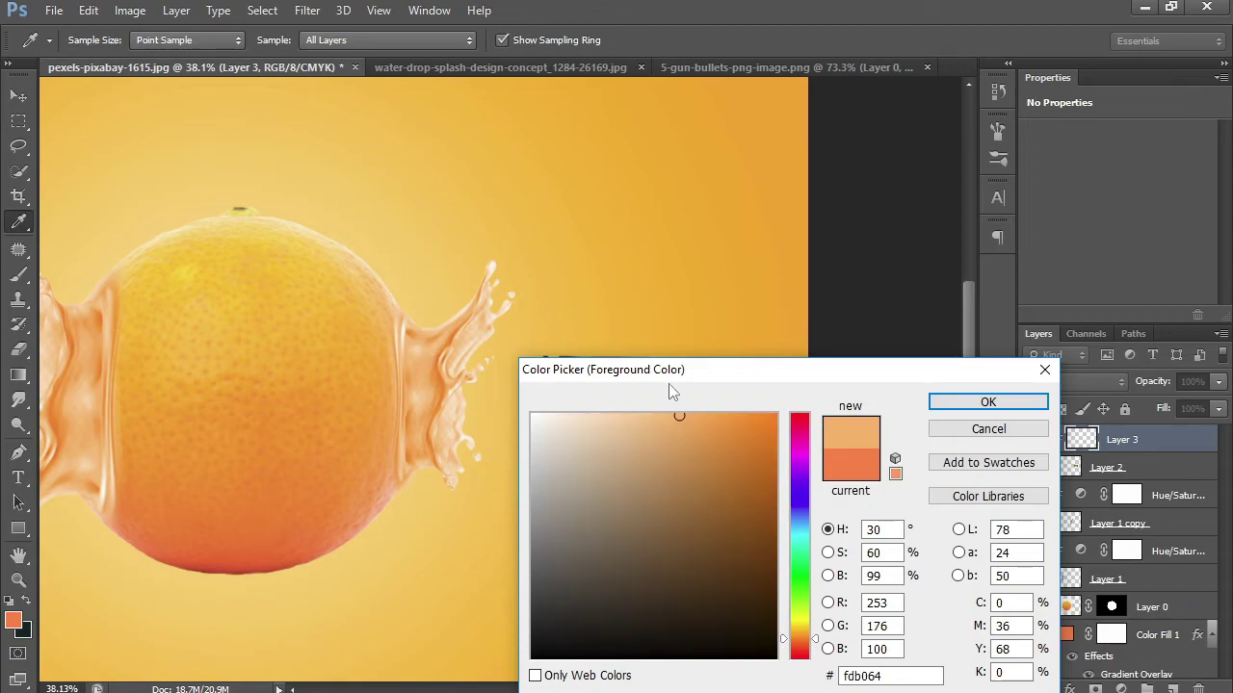
{"action": "left_click", "coordinate": [735, 282]}
{"action": "left_click", "coordinate": [798, 640]}
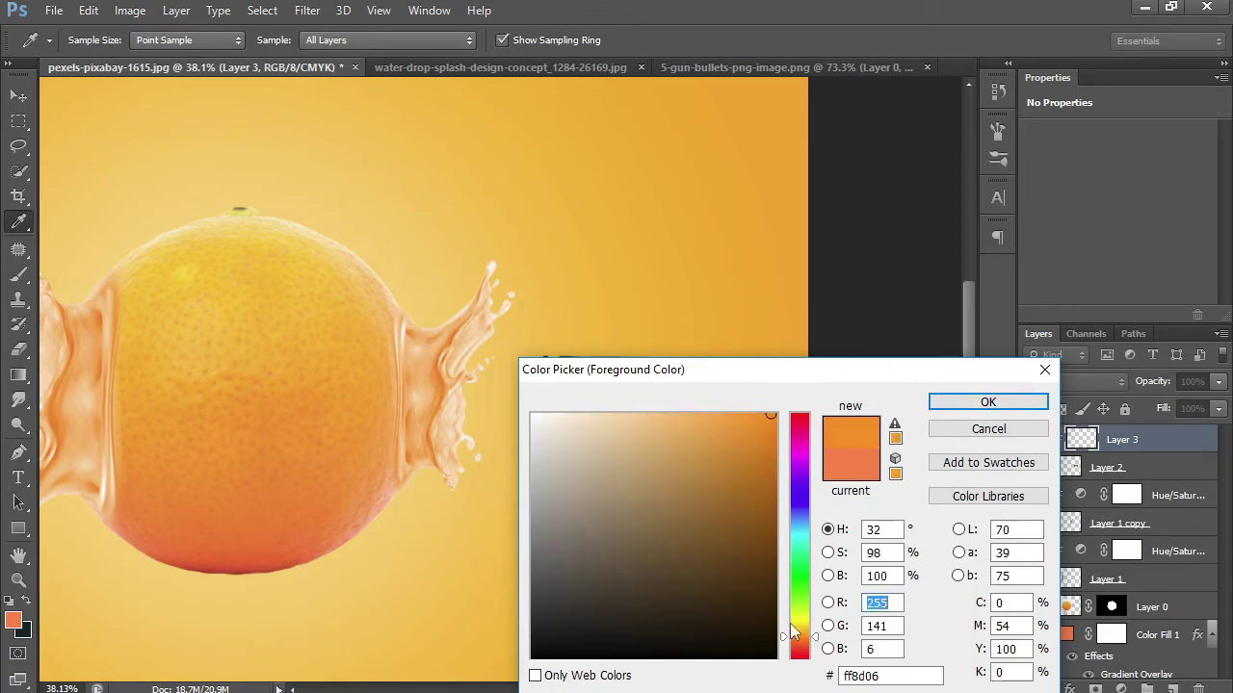
{"action": "left_click", "coordinate": [973, 402]}
Set the clipped layer to Overlay and paint orange over the bullet with a soft round brush
{"action": "left_click", "coordinate": [1119, 387]}
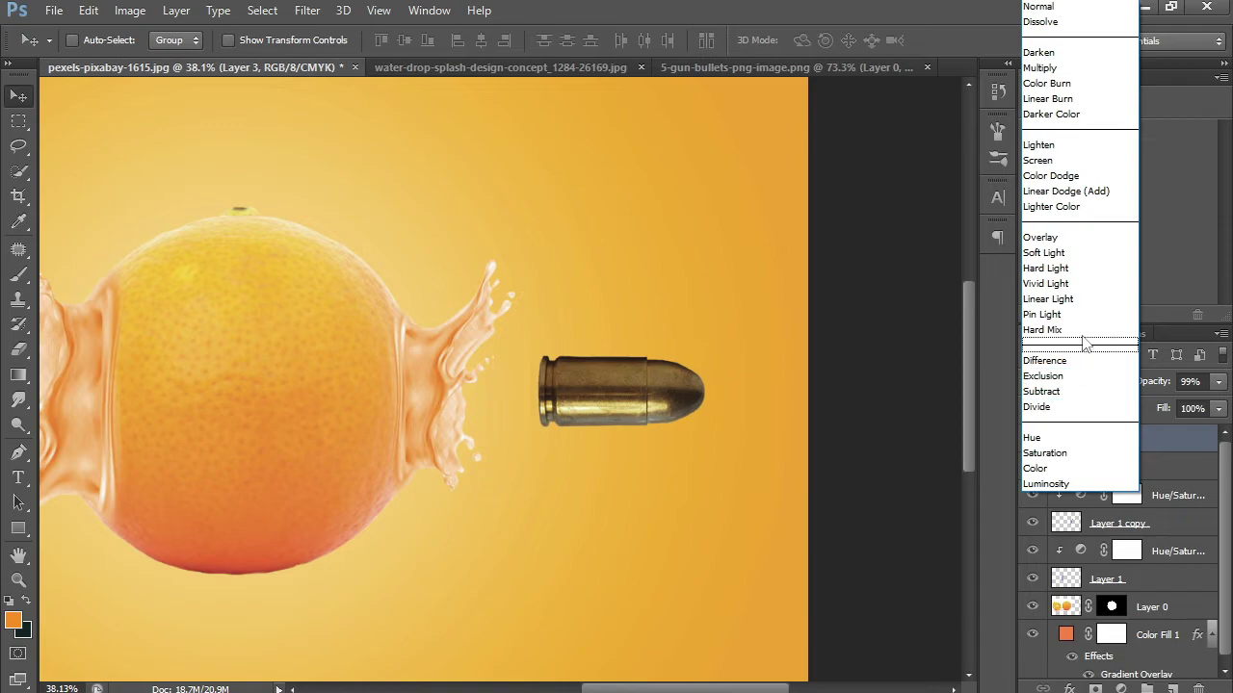
{"action": "left_click", "coordinate": [1069, 239]}
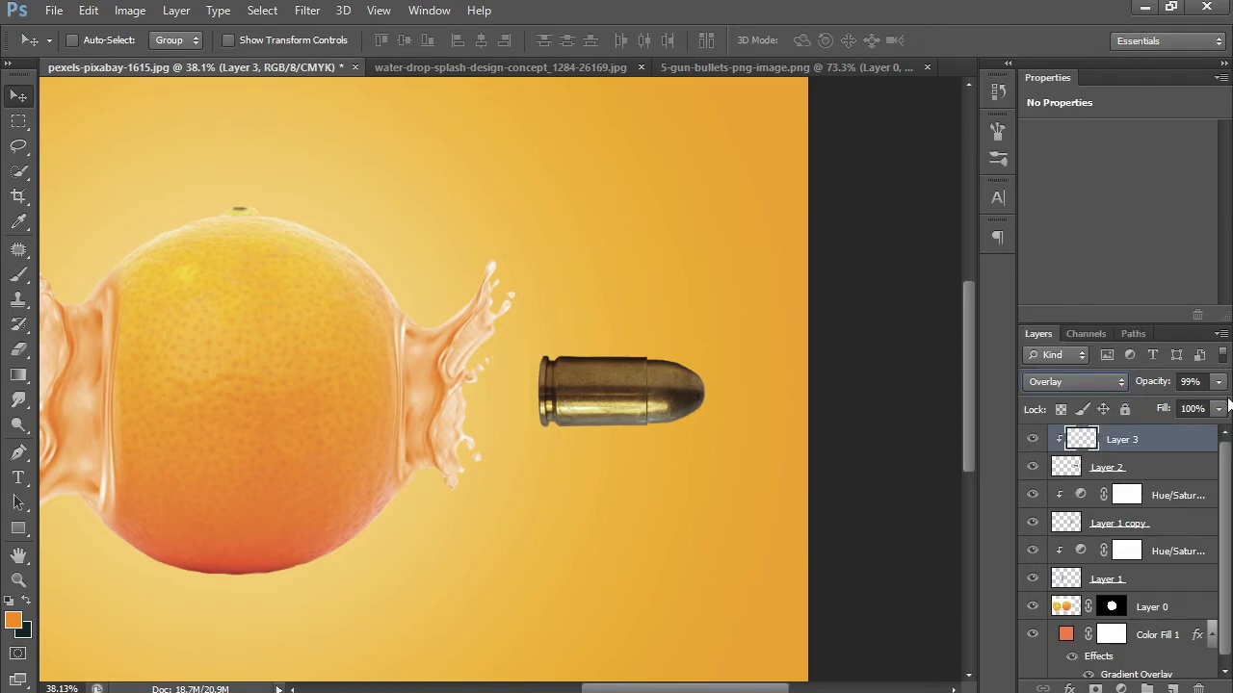
{"action": "left_click", "coordinate": [18, 275]}
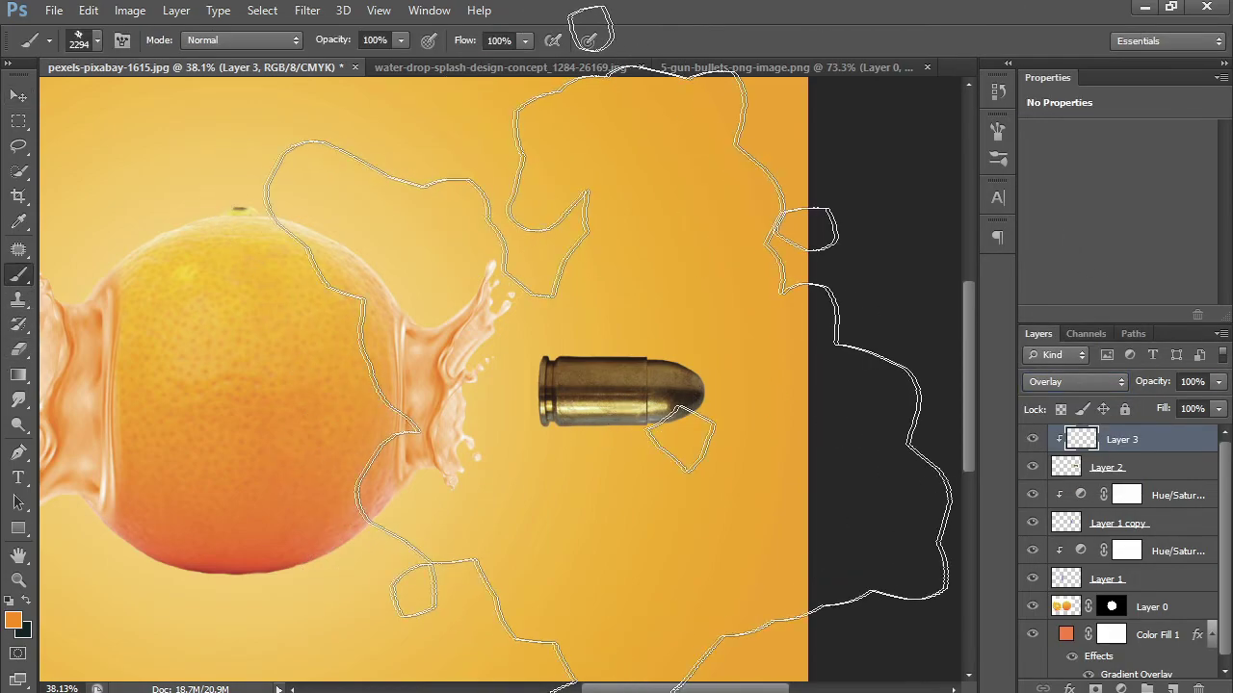
{"action": "right_click", "coordinate": [605, 397]}
{"action": "left_click", "coordinate": [636, 529]}
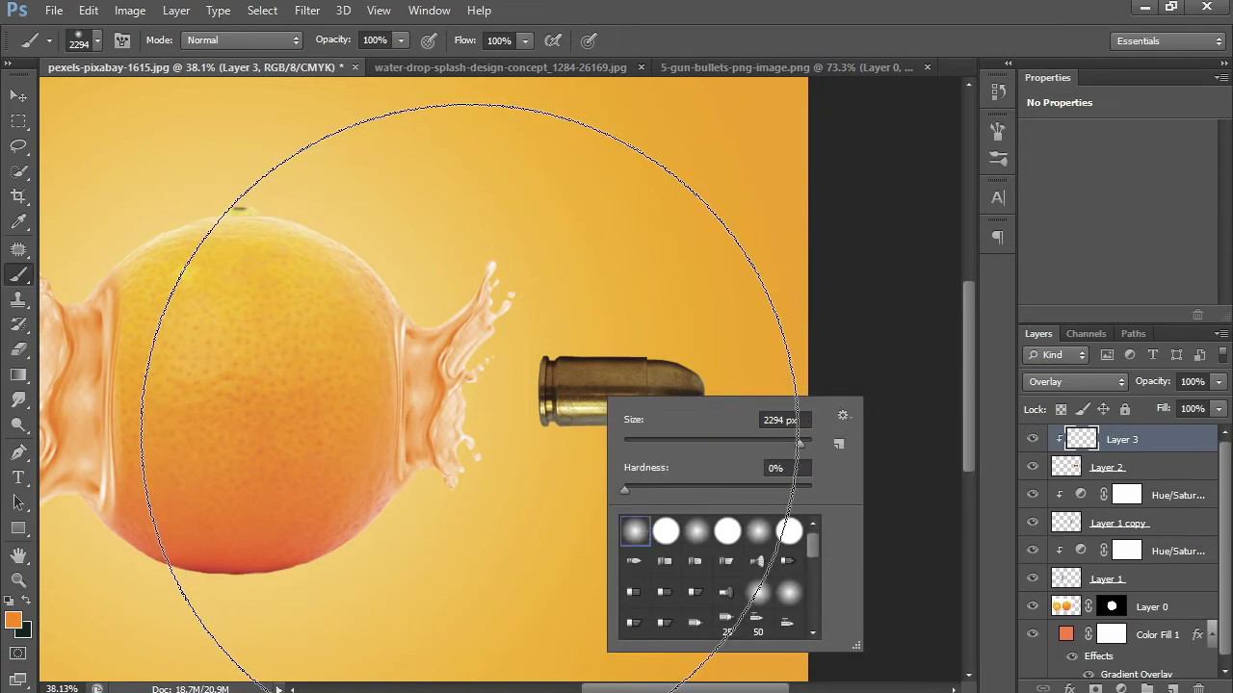
{"action": "key", "text": "Return"}
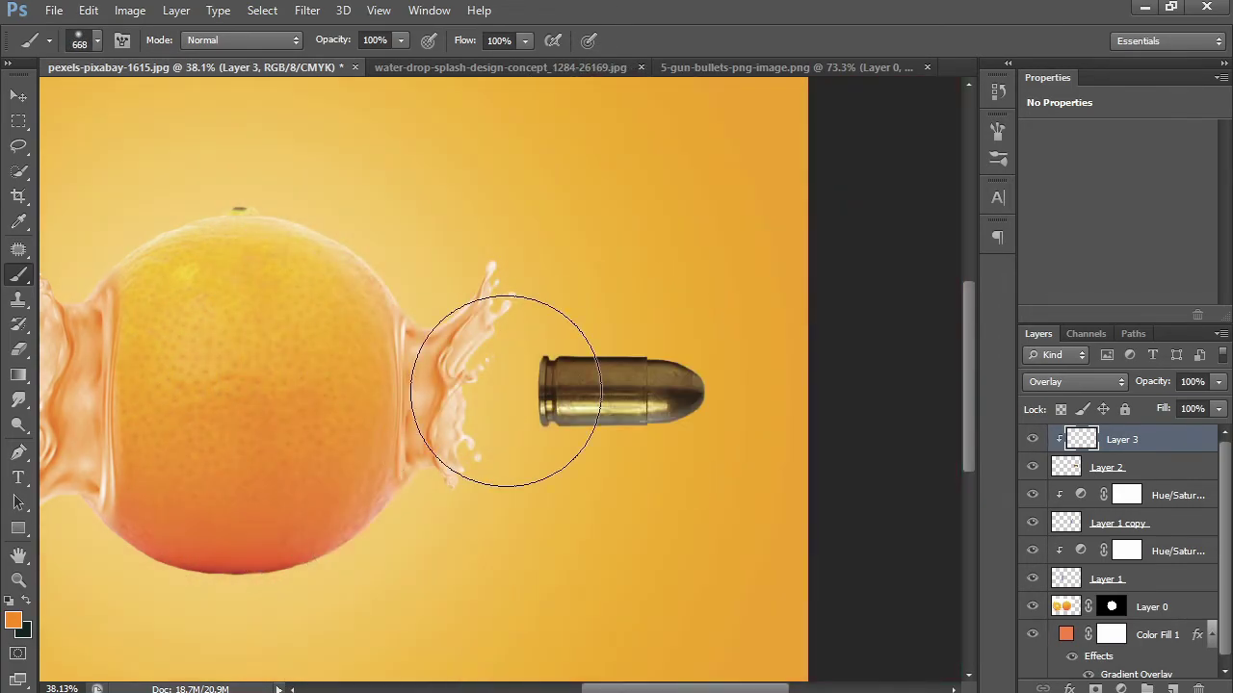
{"action": "left_click_drag", "start_coordinate": [605, 385], "coordinate": [743, 383]}
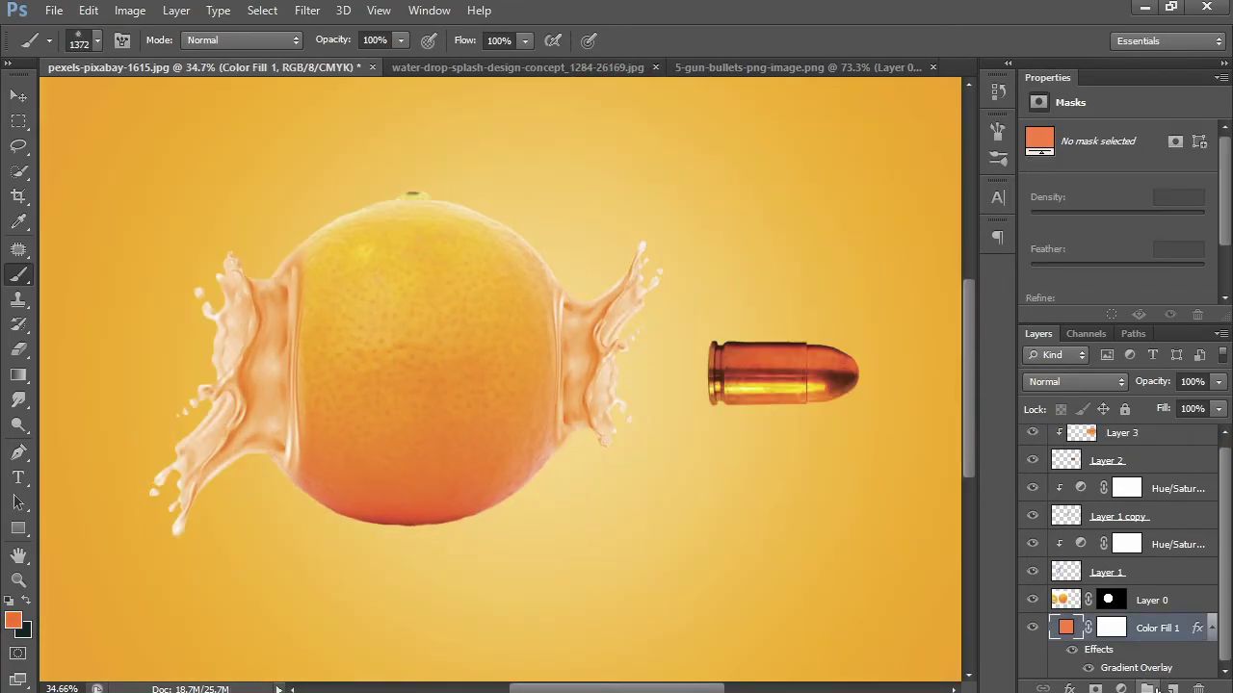
Add a white Solid Color fill layer and place it below Color Fill 1
{"action": "left_click", "coordinate": [1120, 689]}
{"action": "left_click", "coordinate": [1078, 272]}
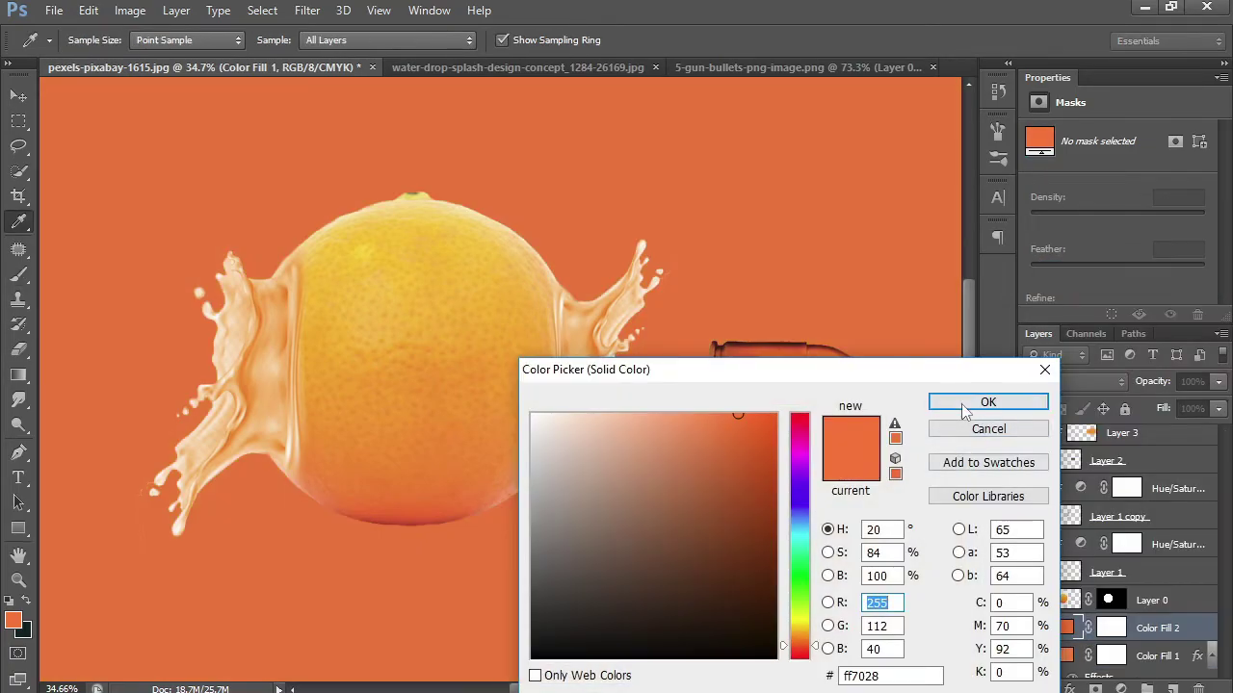
{"action": "left_click_drag", "start_coordinate": [597, 446], "coordinate": [531, 414]}
{"action": "left_click", "coordinate": [988, 402]}
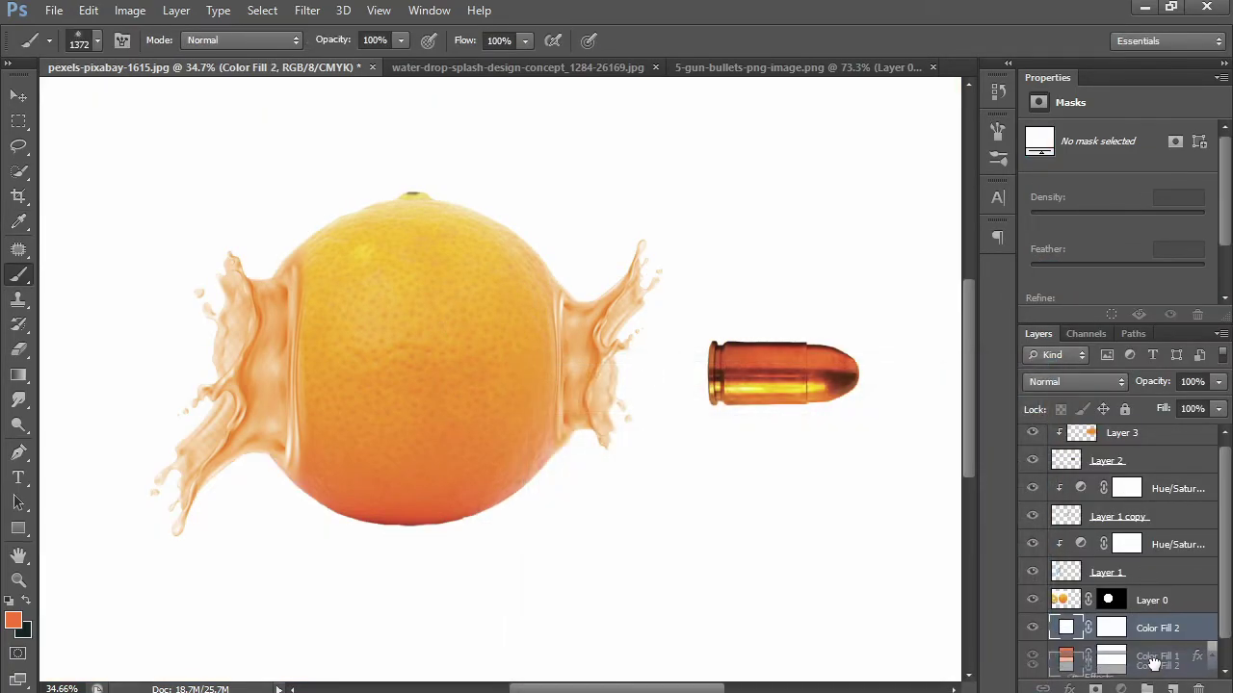
{"action": "left_click_drag", "start_coordinate": [1154, 665], "coordinate": [1185, 672]}
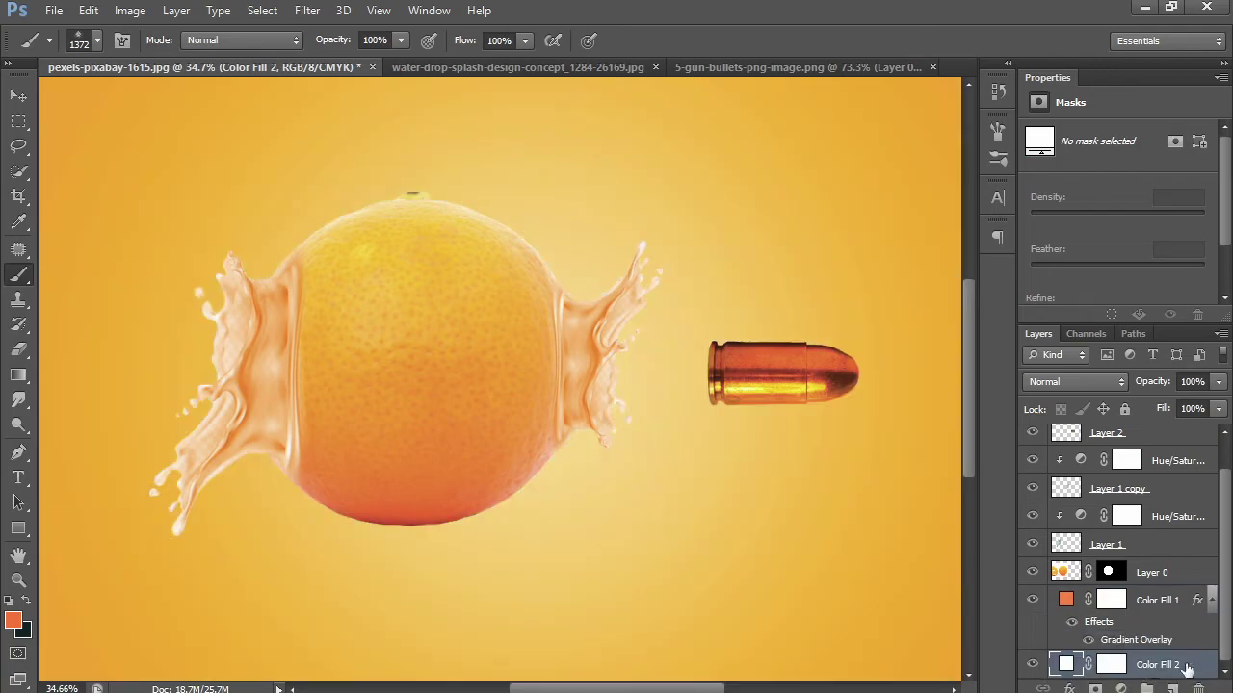
Lower the Color Fill 1 gradient opacity to 62%
{"action": "left_click", "coordinate": [1175, 604]}
{"action": "mouse_move", "coordinate": [1159, 384]}
{"action": "left_mouse_down"}
{"action": "mouse_move", "coordinate": [1118, 384]}
{"action": "mouse_move", "coordinate": [1145, 385]}
{"action": "left_mouse_up"}
{"action": "scroll", "coordinate": [588, 490], "scroll_direction": "down", "scroll_amount": 3}
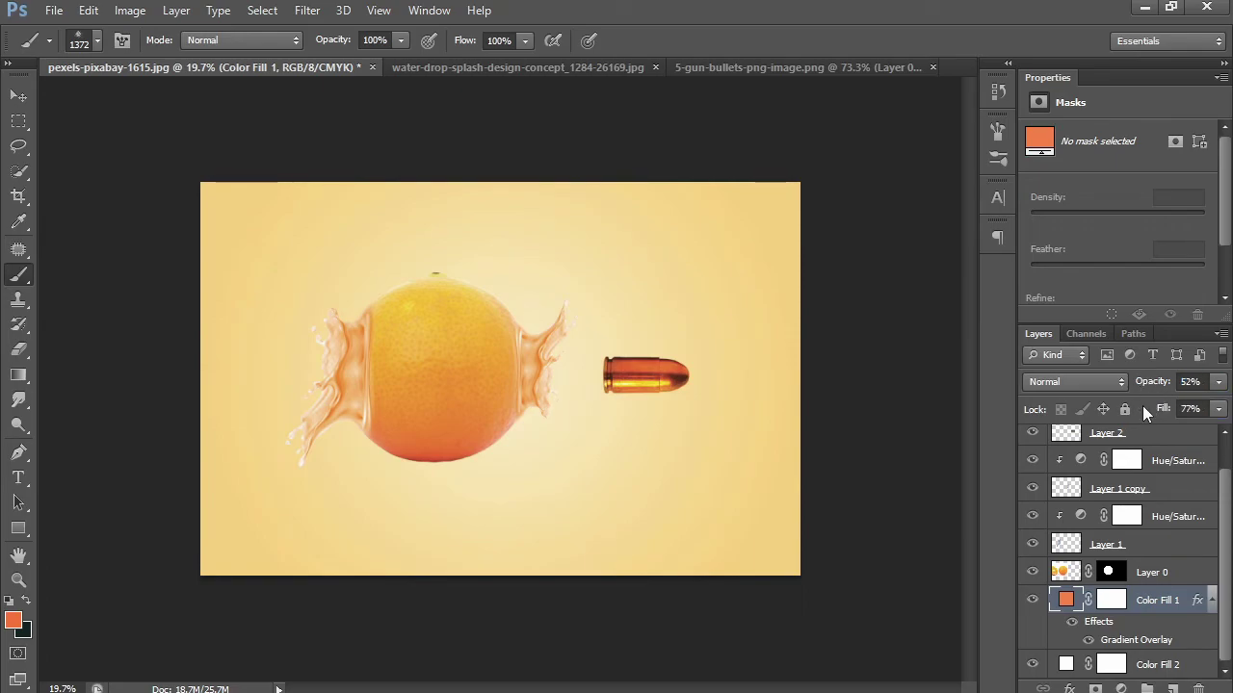
{"action": "left_click_drag", "start_coordinate": [1158, 385], "coordinate": [1167, 383]}
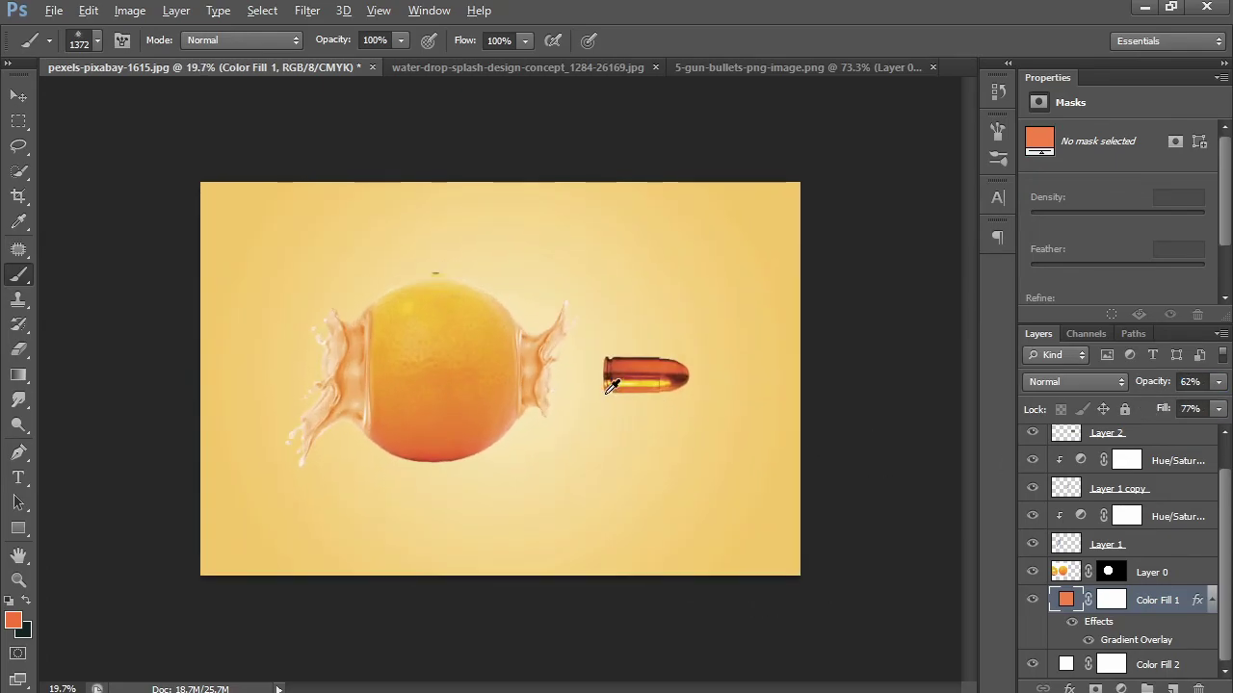
{"action": "key", "text": "v"}
{"action": "scroll", "coordinate": [633, 283], "scroll_direction": "up", "scroll_amount": 2}
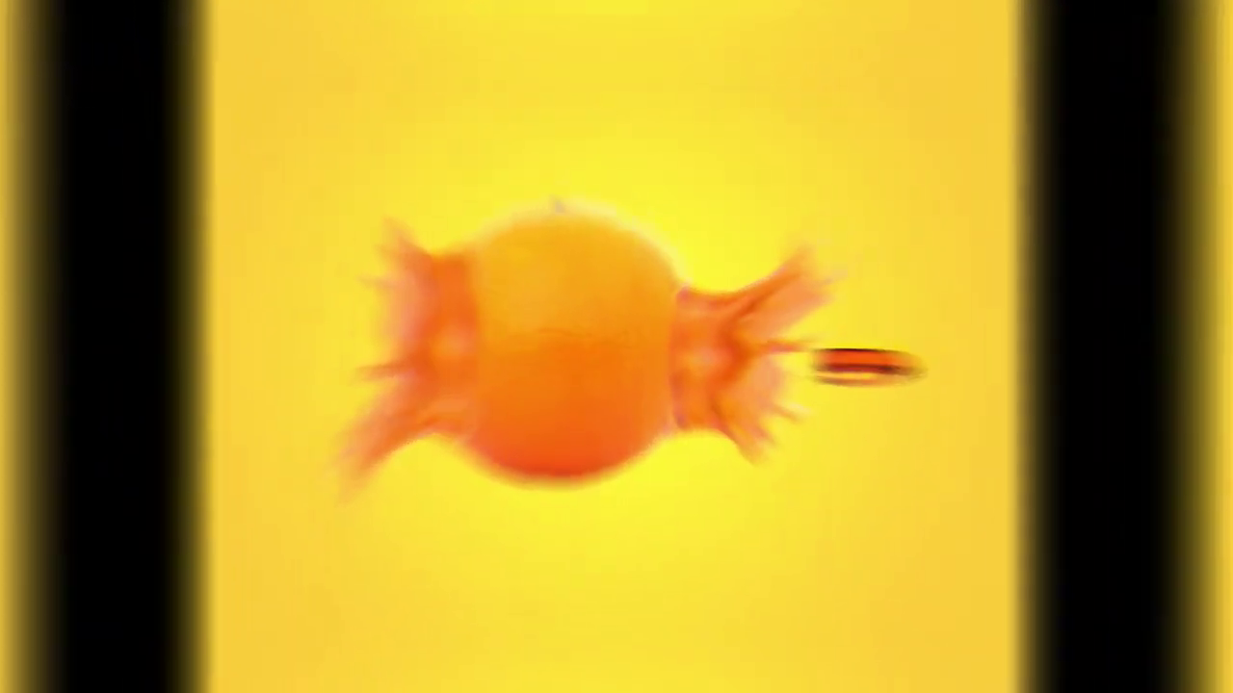